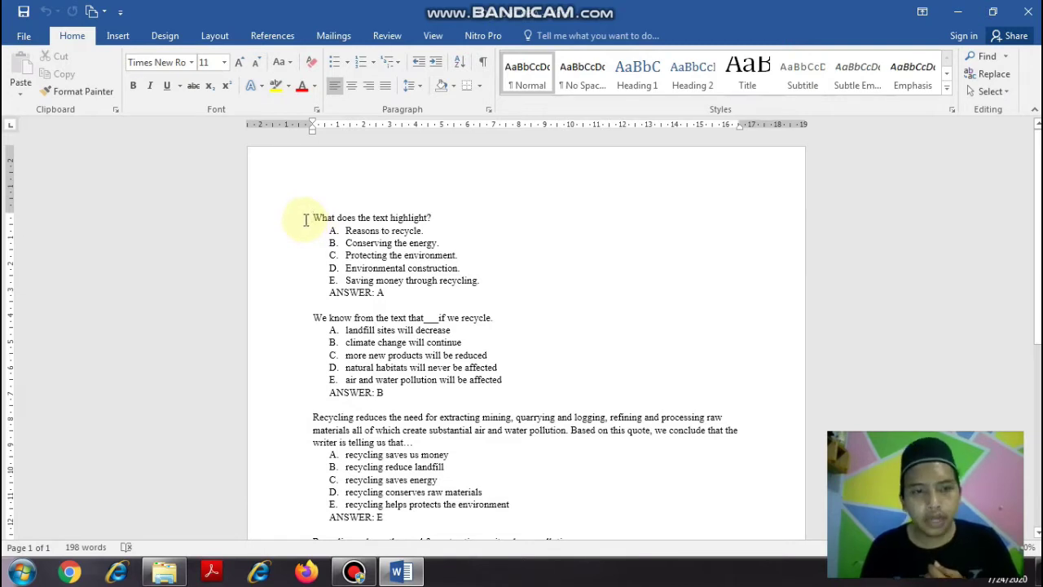
pyautogui.scroll(-2, 319, 234)
pyautogui.scroll(-3, 319, 234)
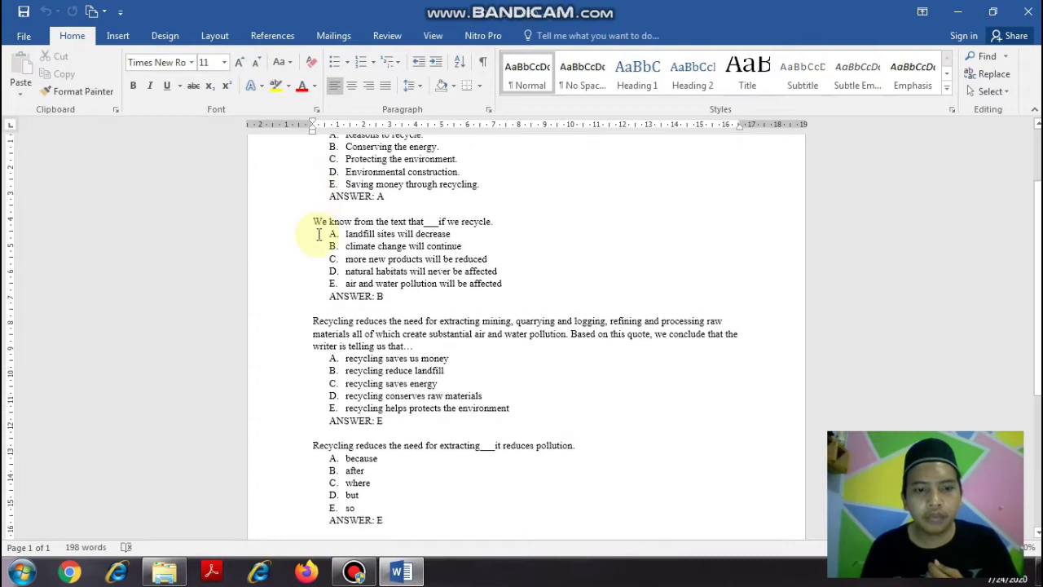
pyautogui.scroll(3, 318, 237)
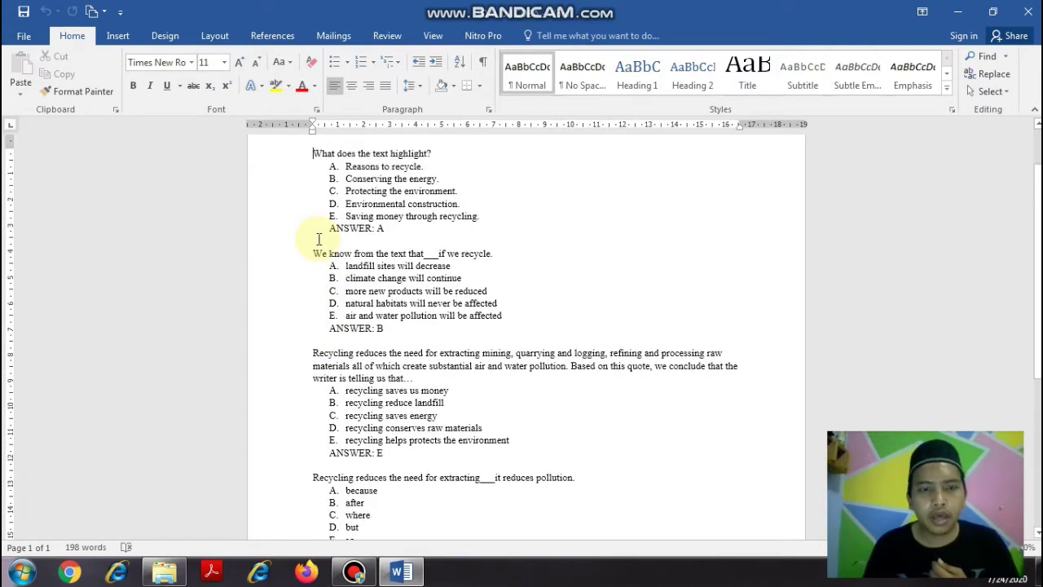
pyautogui.scroll(1, 318, 238)
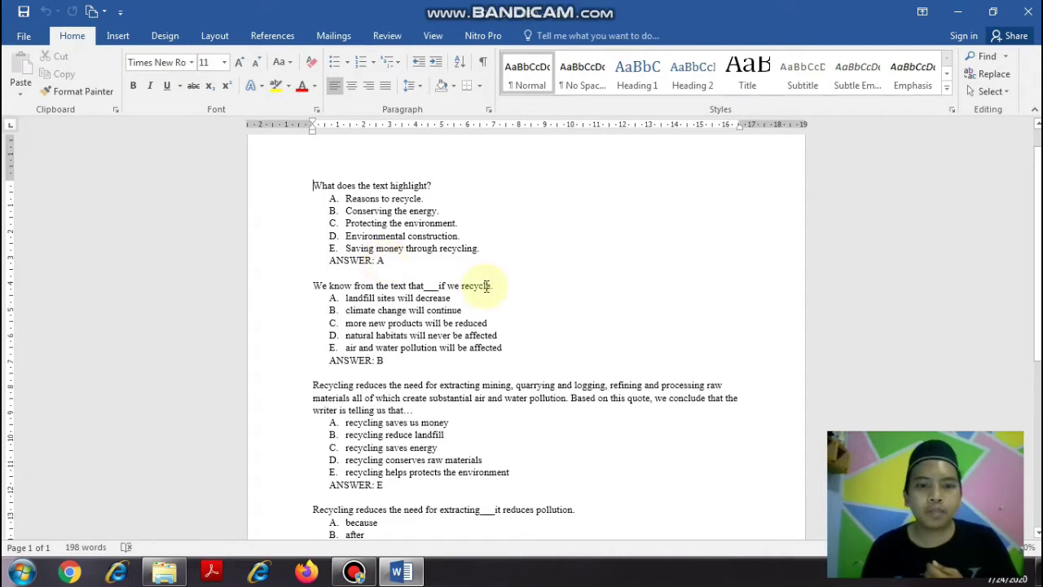
# - Try replacing the underscore blank after "extracting" in the fourth question with an ellipsis
pyautogui.scroll(-5, 486, 285)
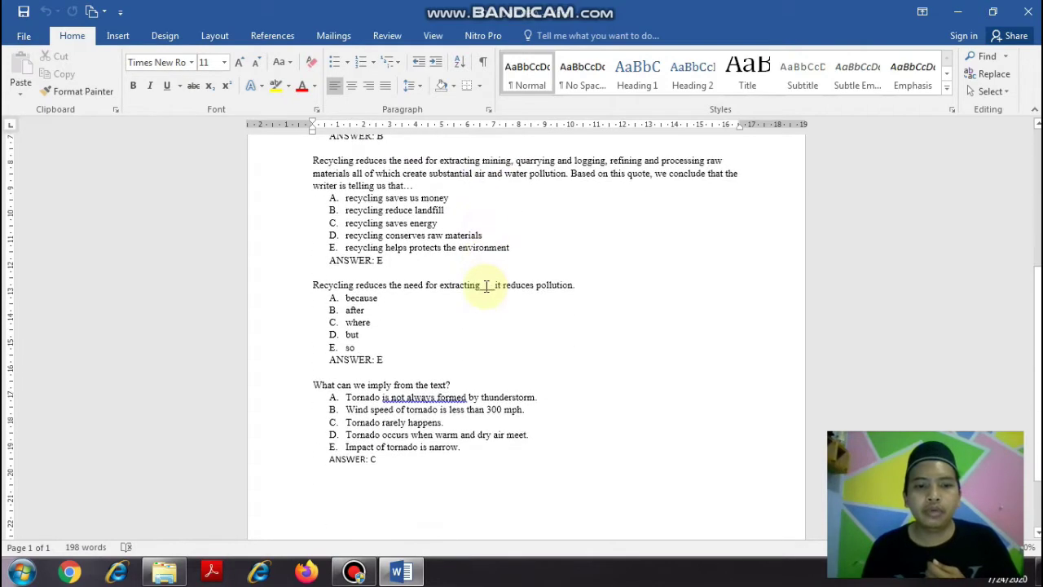
pyautogui.click(493, 291)
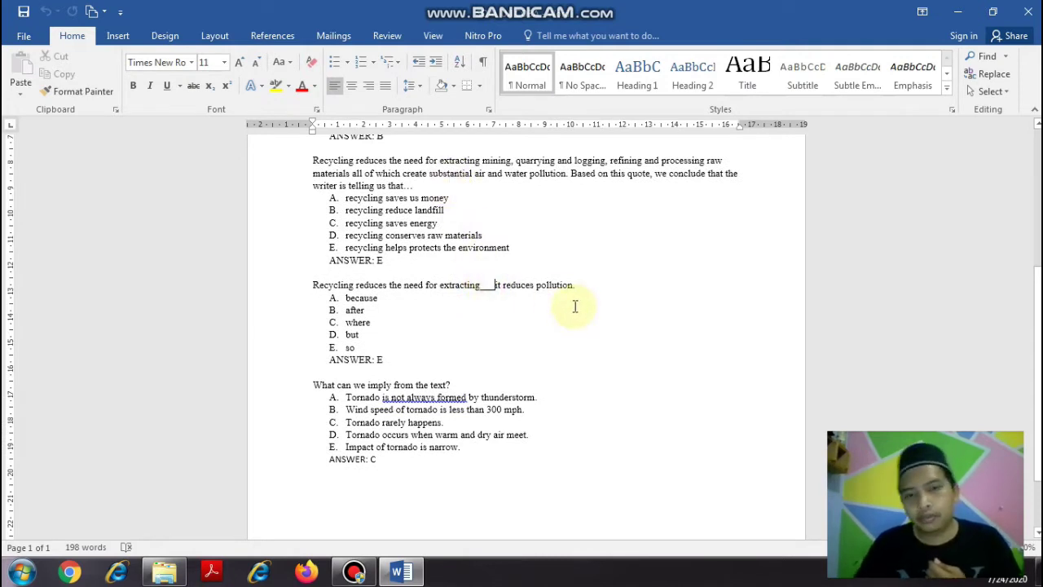
pyautogui.press('BackSpace')
pyautogui.press('BackSpace')
pyautogui.press('BackSpace')
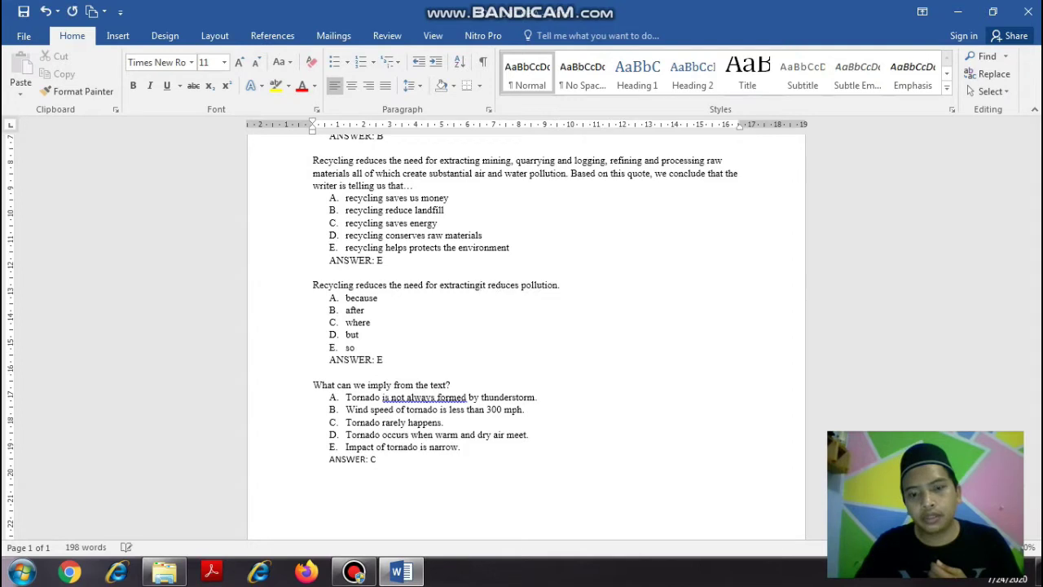
pyautogui.write('...')
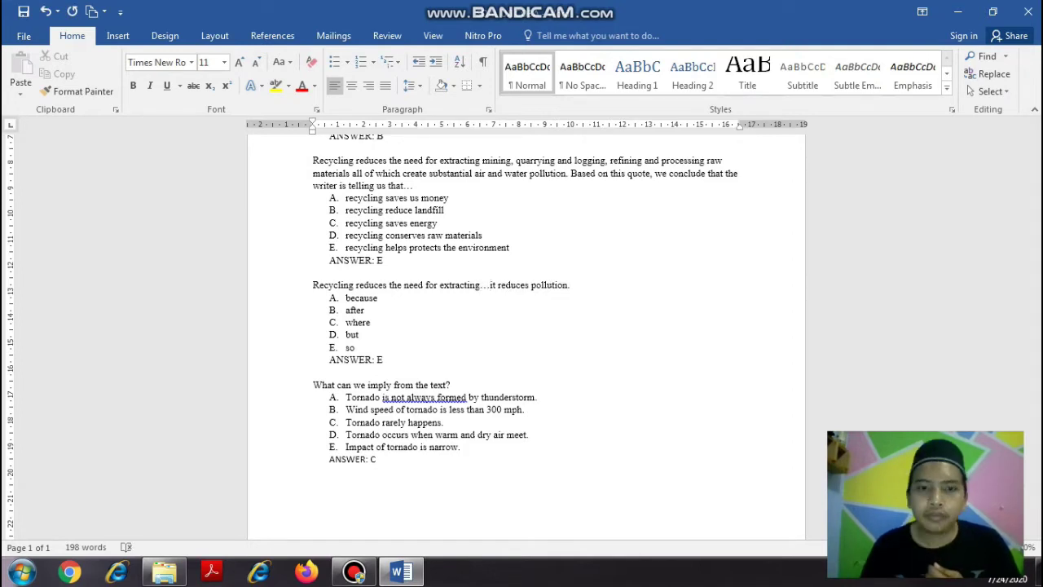
# - Restore the three-underscore blank between "extracting" and "it reduces pollution" in the fourth question
pyautogui.press('BackSpace')
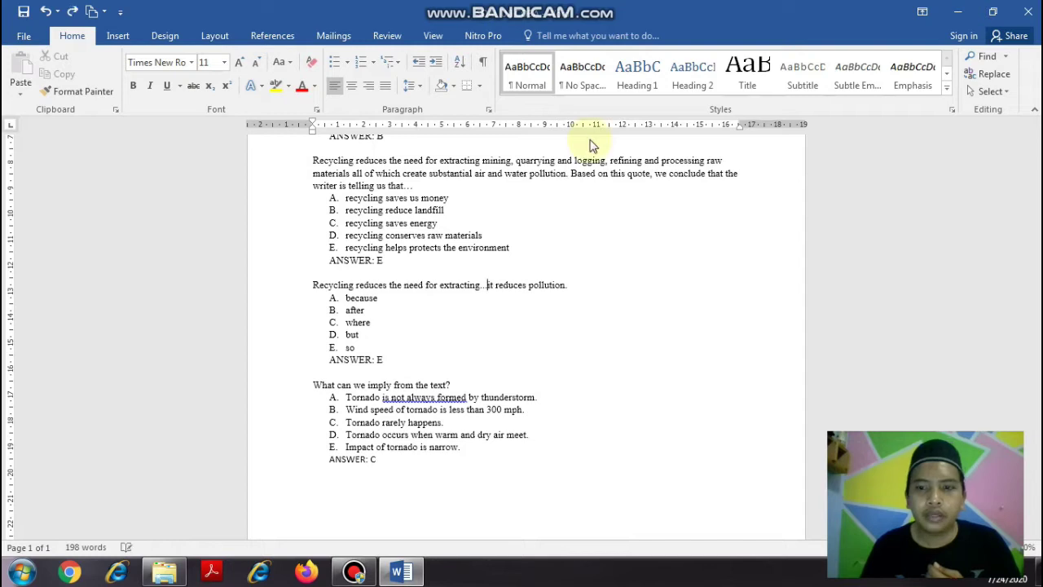
pyautogui.press('BackSpace')
pyautogui.press('BackSpace')
pyautogui.press('BackSpace')
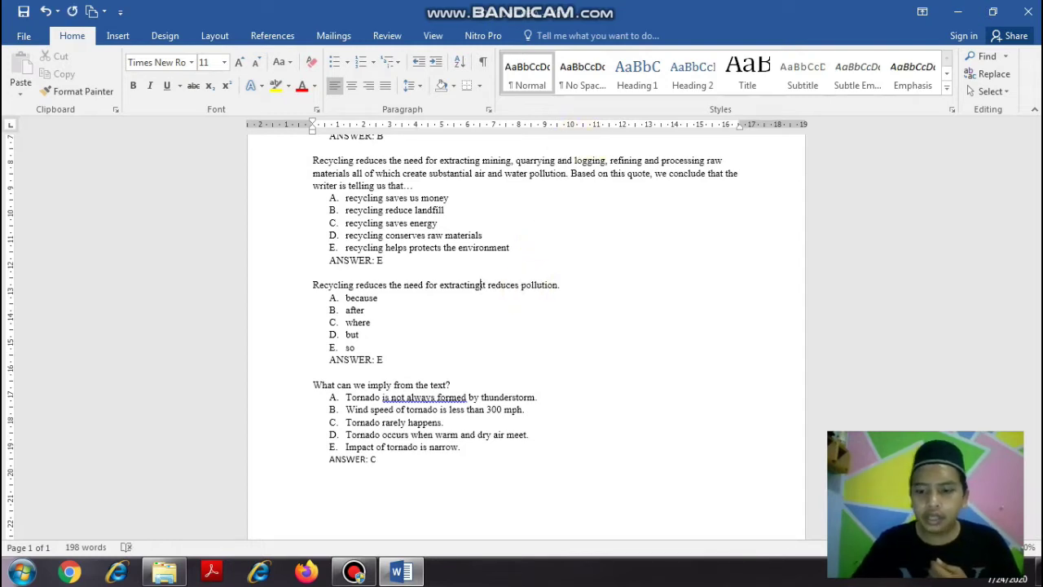
pyautogui.write('_ ')
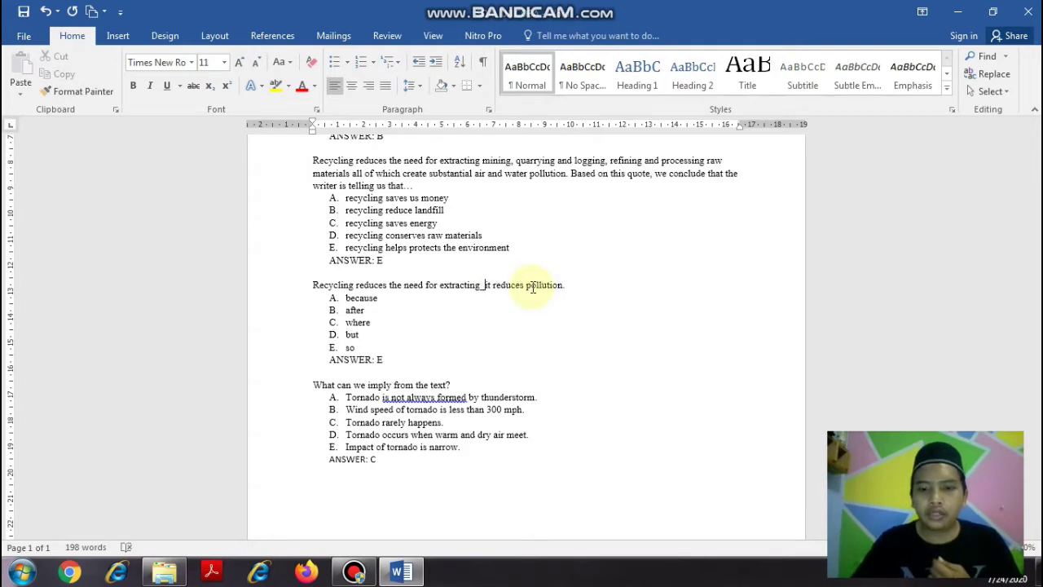
pyautogui.write('__')
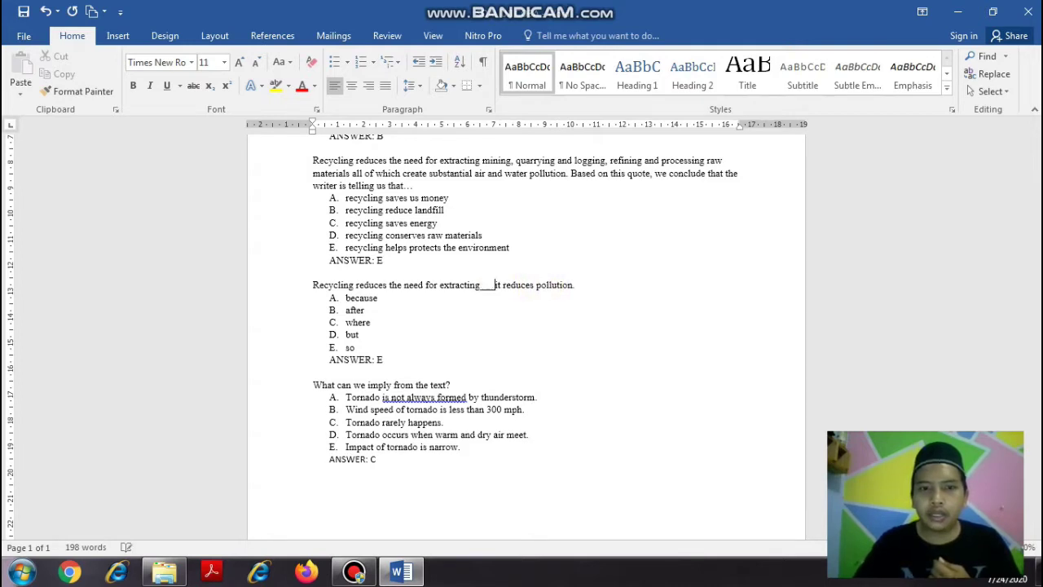
# - Replace the ellipsis after "the writer is telling us that" in the third question with three underscores
pyautogui.click(419, 186)
pyautogui.press('BackSpace')
pyautogui.press('BackSpace')
pyautogui.press('BackSpace')
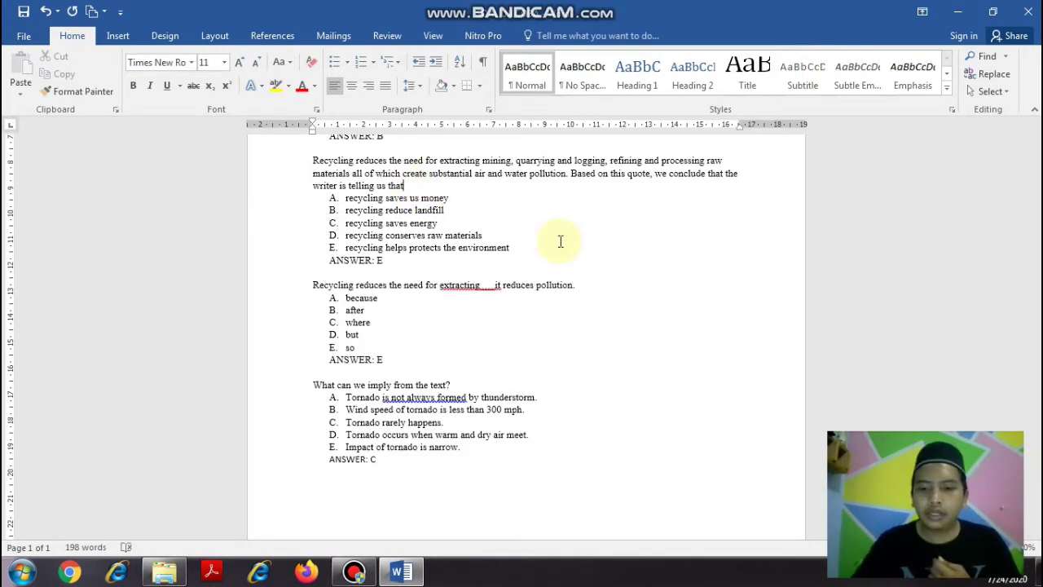
pyautogui.write('___')
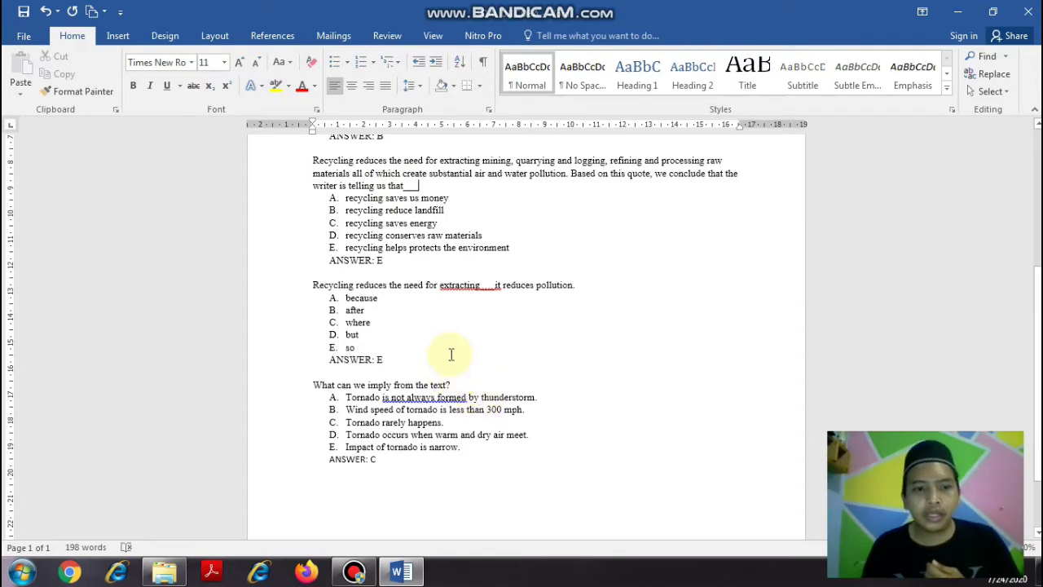
pyautogui.scroll(4, 450, 352)
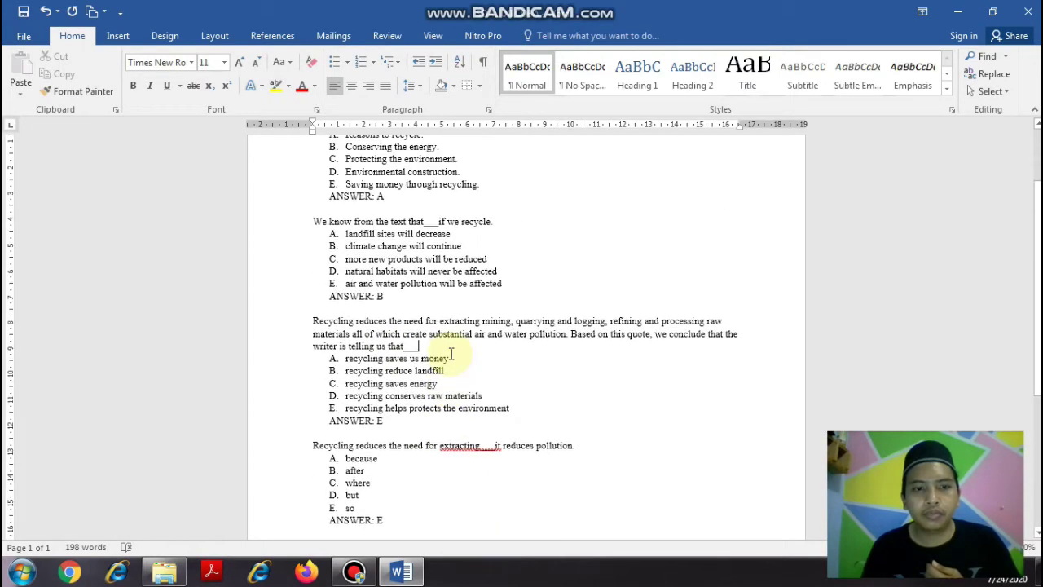
pyautogui.scroll(2, 450, 353)
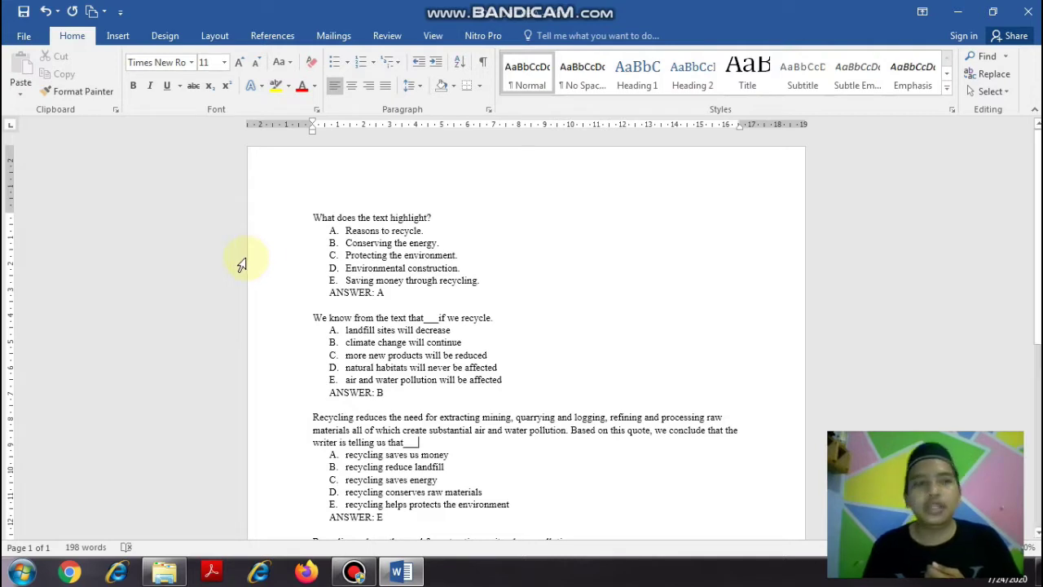
# - Start saving a copy of the document on drive D: with the file name SOAL UJI COBA PG
pyautogui.click(24, 38)
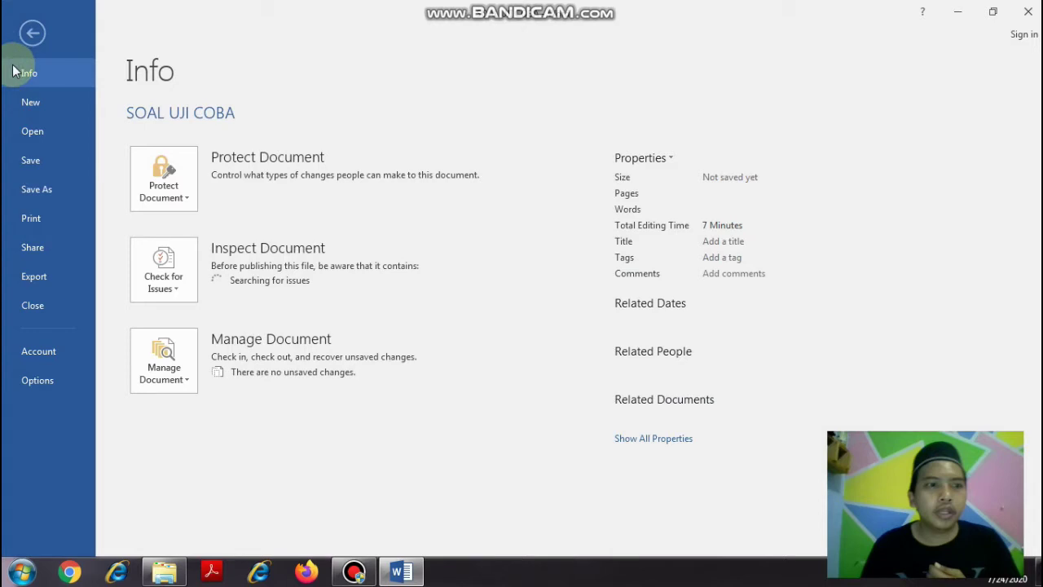
pyautogui.click(34, 190)
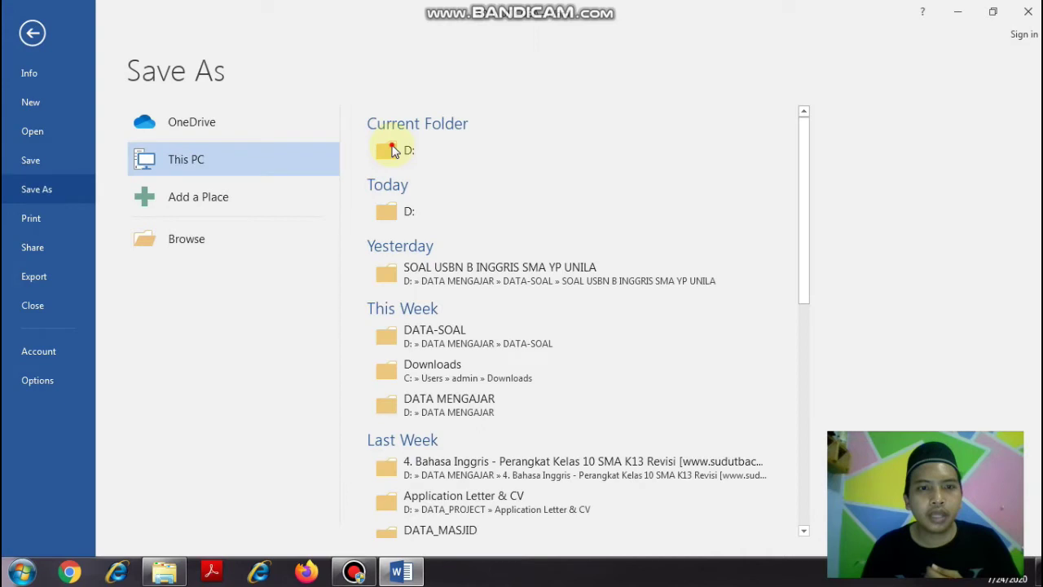
pyautogui.click(392, 151)
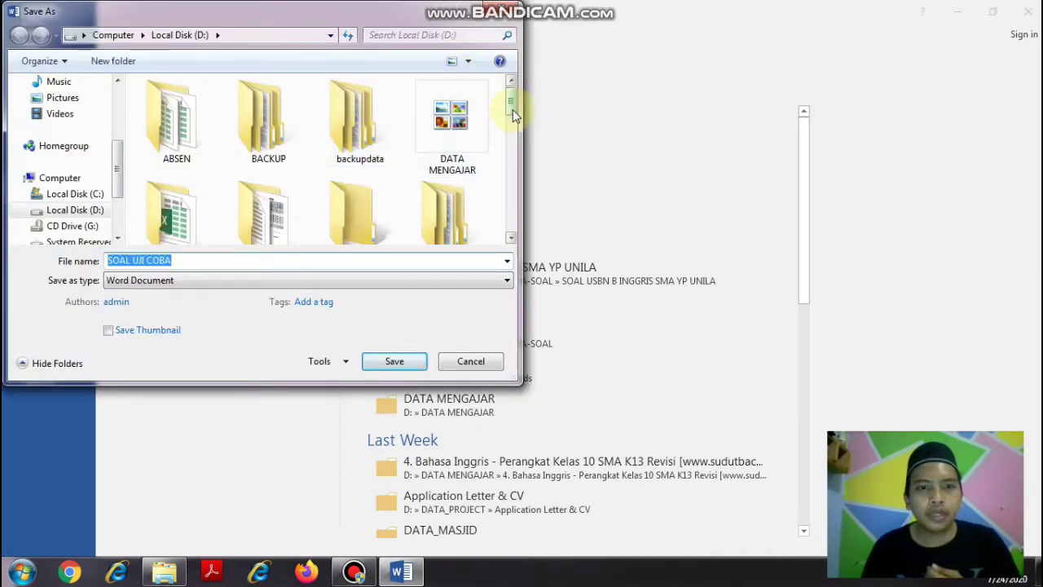
pyautogui.click(187, 260)
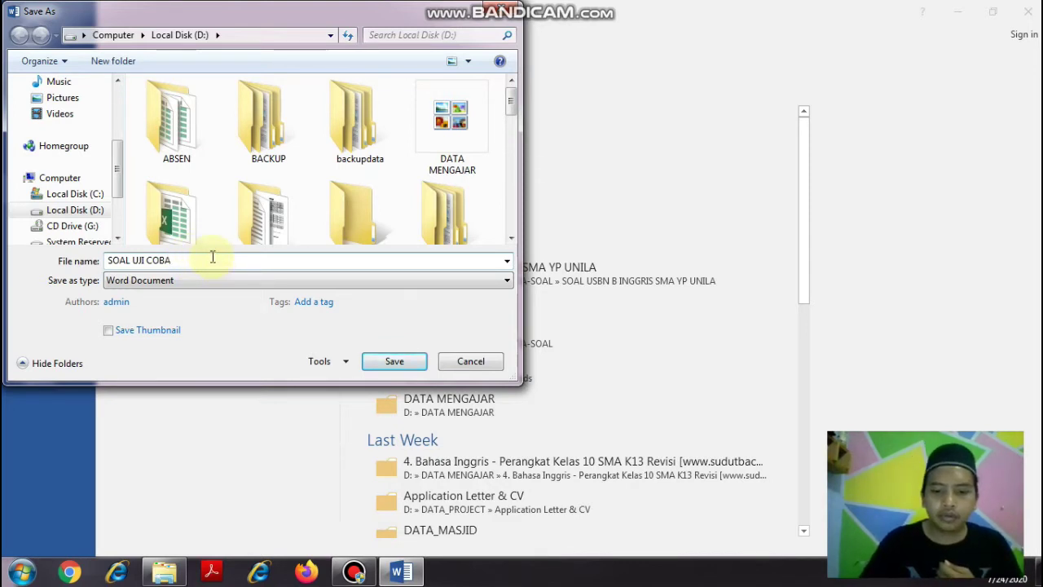
pyautogui.write('p')
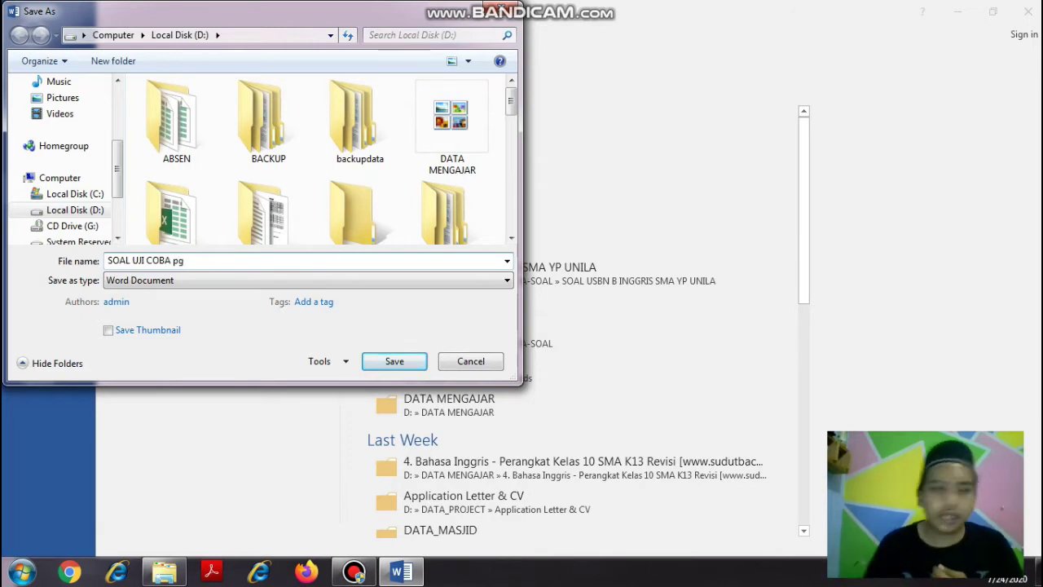
pyautogui.press('BackSpace')
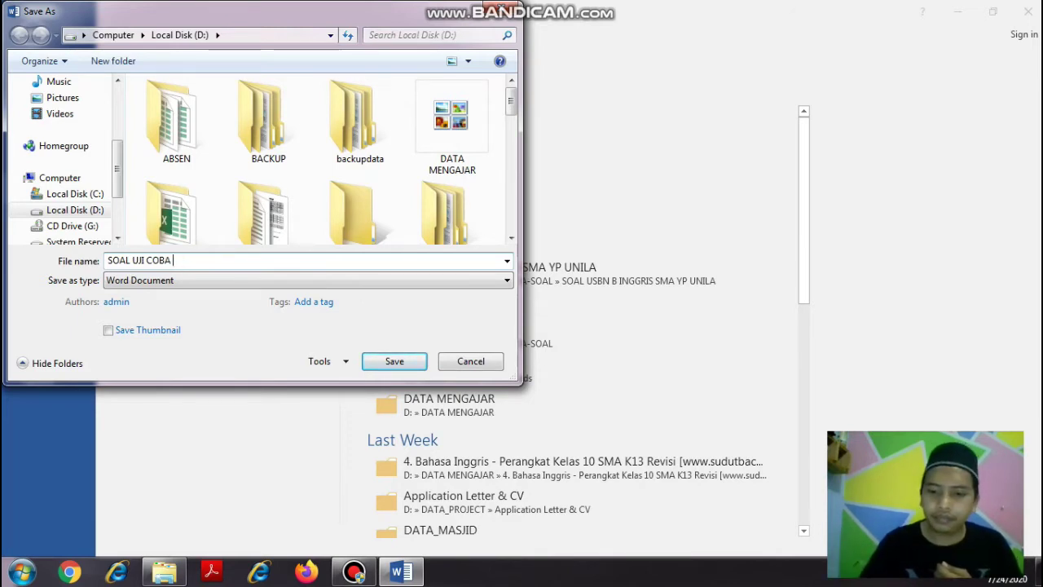
pyautogui.write('PG')
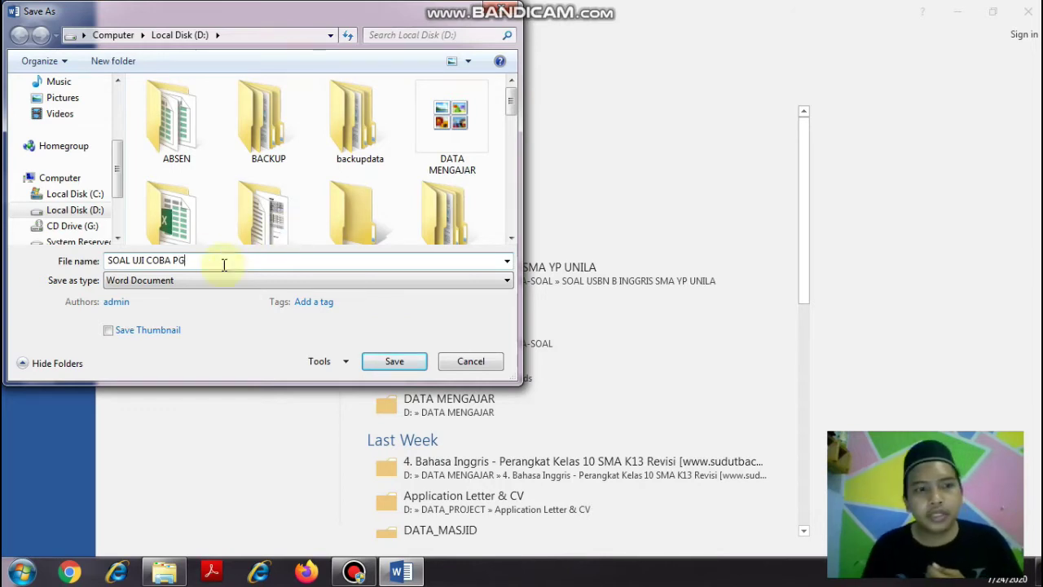
# - Save the copy as Plain Text, checking the conversion preview and keeping the Windows (Default) encoding
pyautogui.click(497, 281)
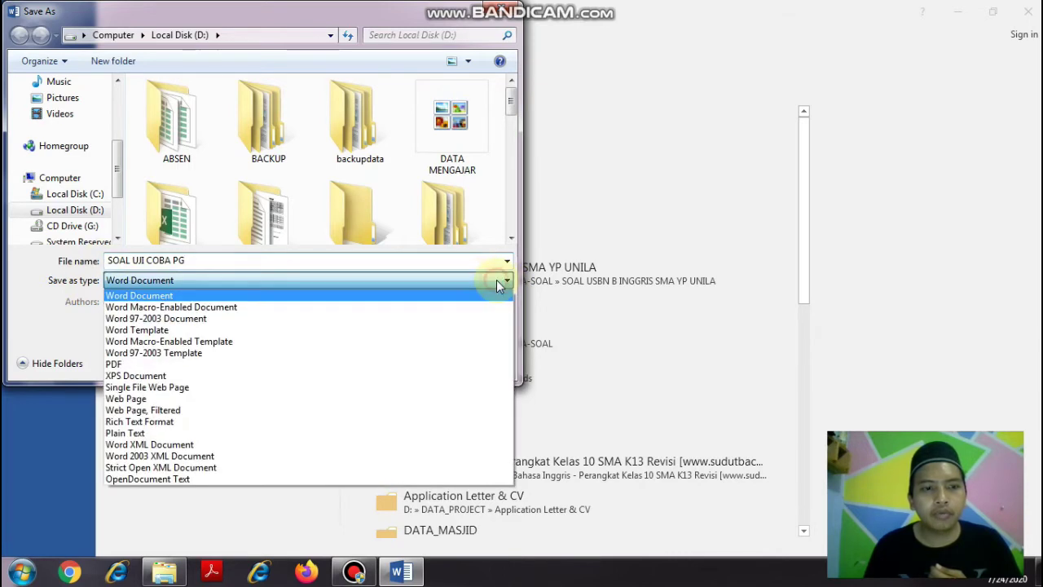
pyautogui.click(159, 433)
pyautogui.click(403, 343)
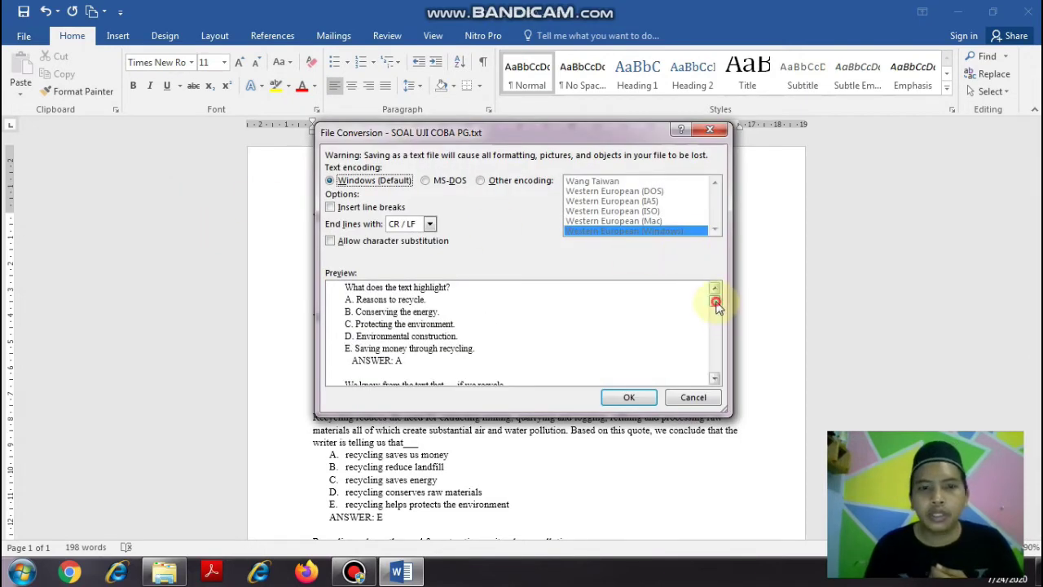
pyautogui.moveTo(714, 306); pyautogui.dragTo(721, 366)
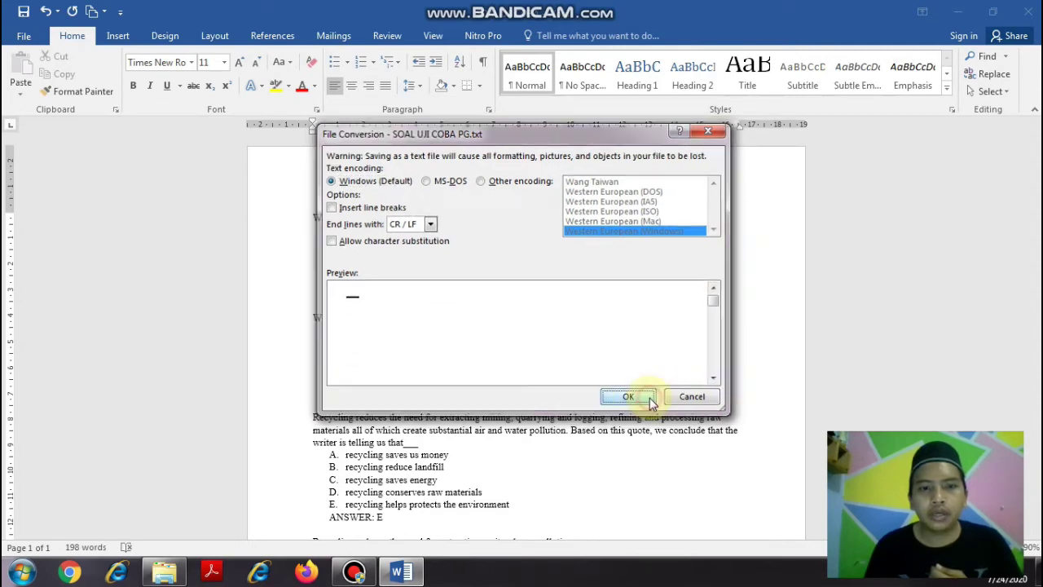
pyautogui.click(651, 398)
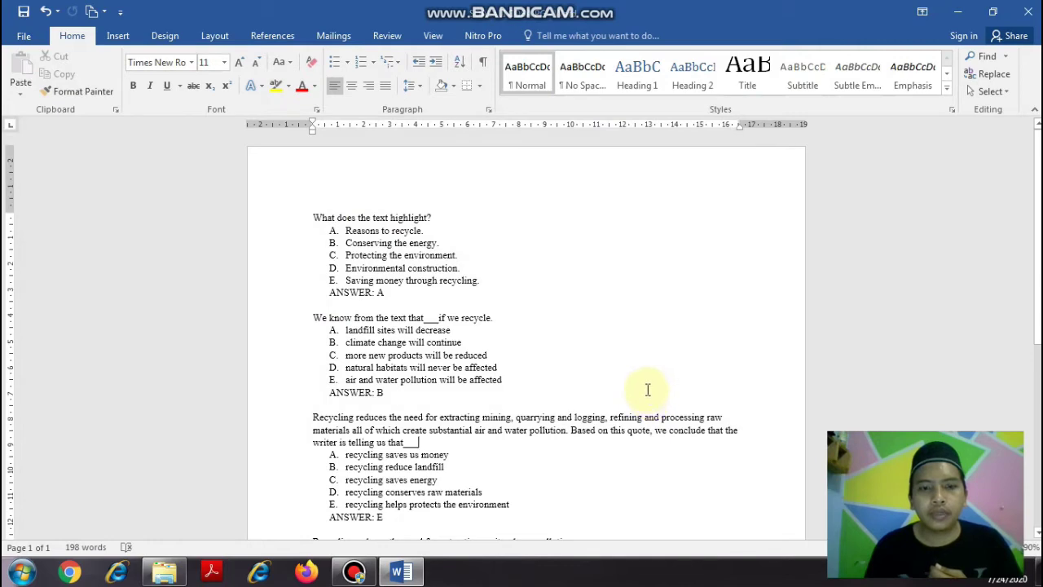
# - Switch to Chrome and open the BAHASA INGGRIS X MIPA 2 course from the recently accessed courses
pyautogui.click(166, 577)
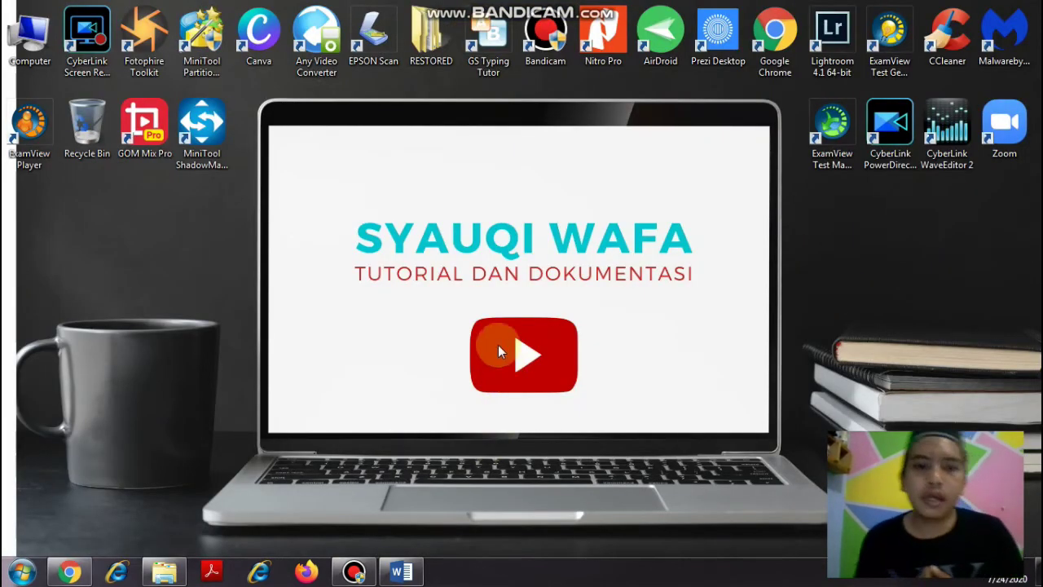
pyautogui.click(70, 573)
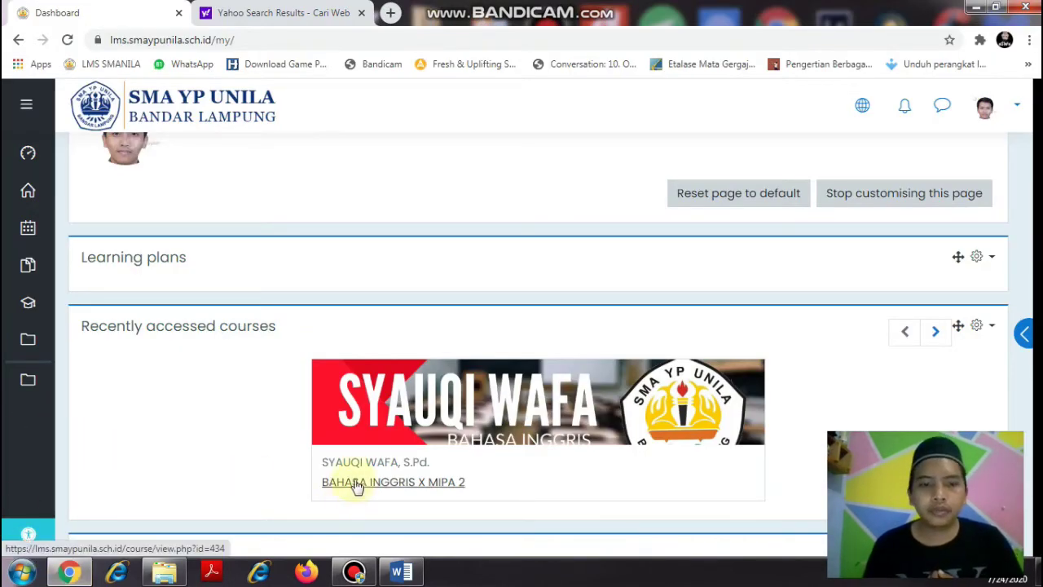
pyautogui.click(381, 489)
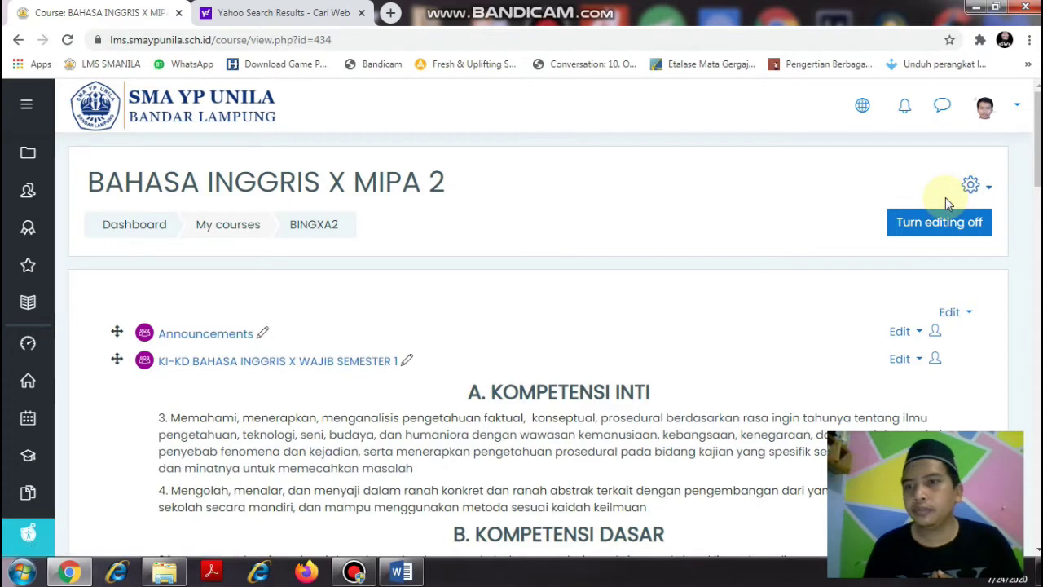
# - Open the question bank's import page from the course administration, and go on to its question categories
pyautogui.click(990, 191)
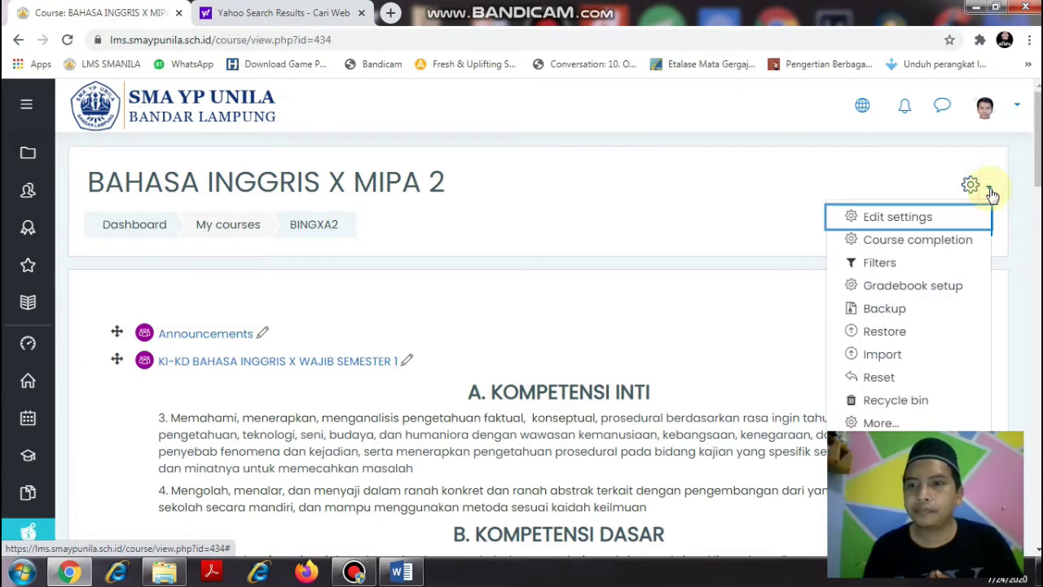
pyautogui.click(883, 424)
pyautogui.scroll(-10, 440, 350)
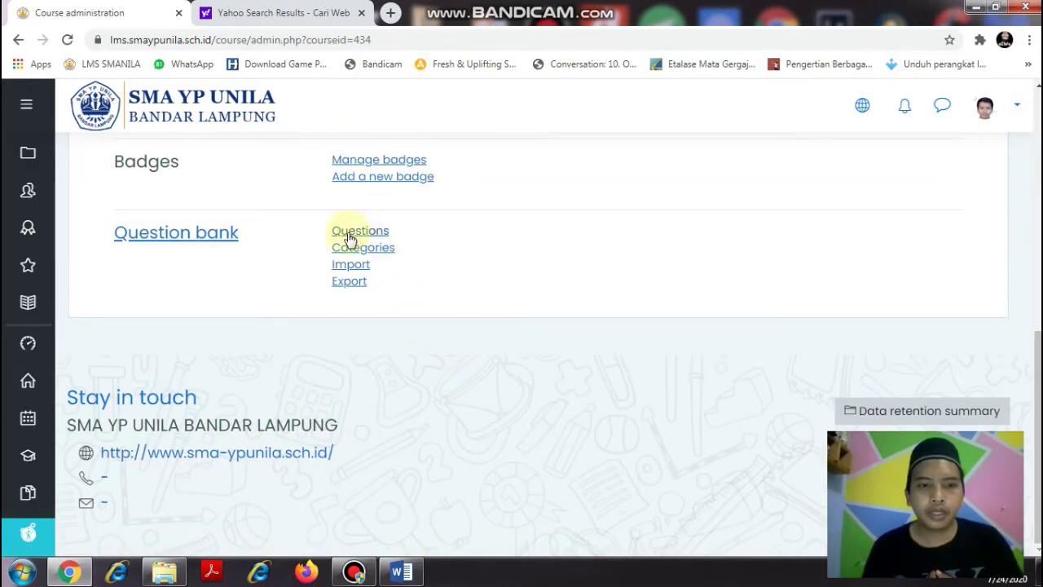
pyautogui.click(350, 269)
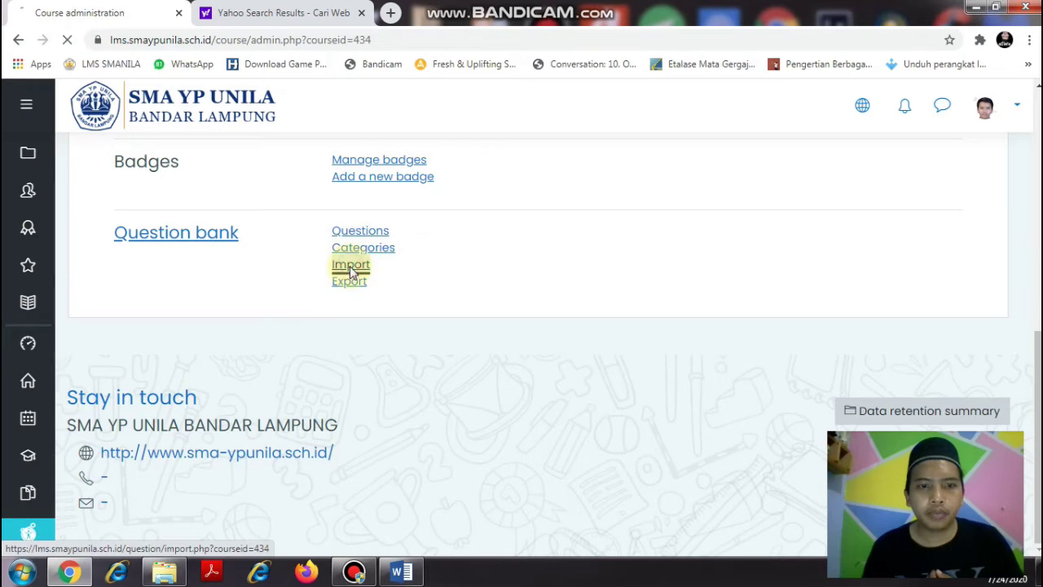
pyautogui.scroll(-2, 350, 261)
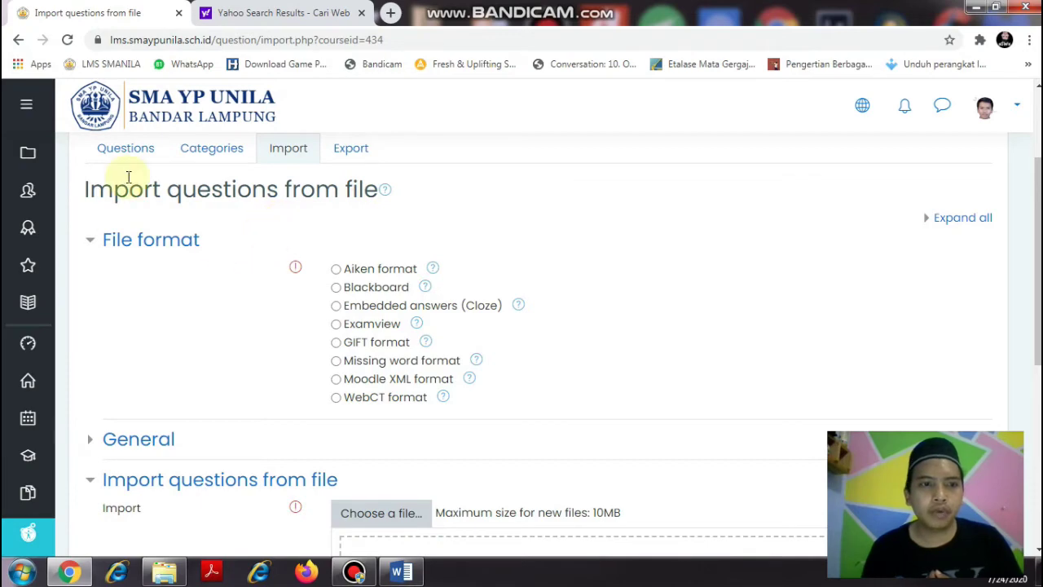
pyautogui.click(209, 158)
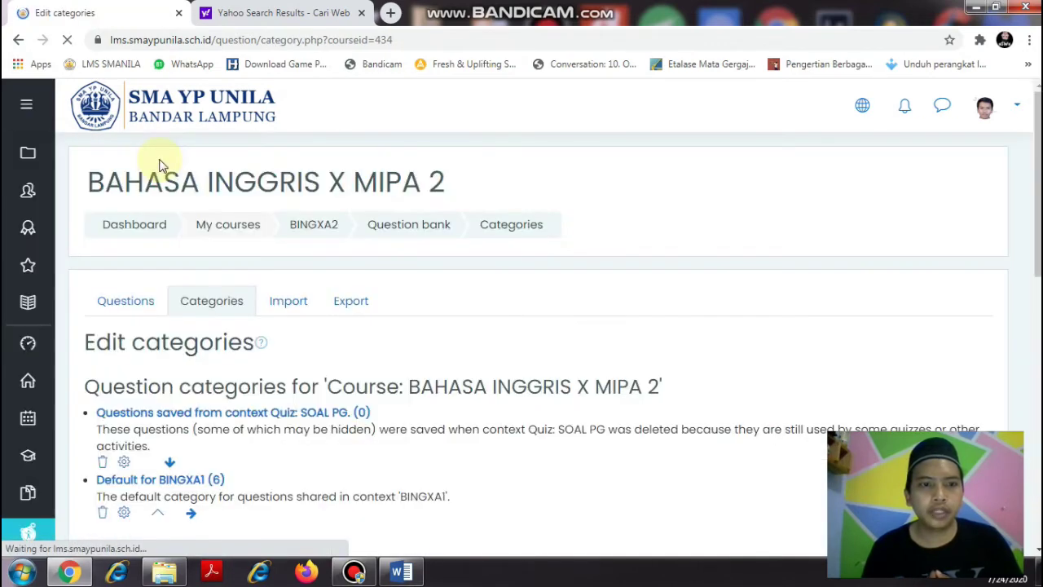
pyautogui.scroll(-1, 602, 257)
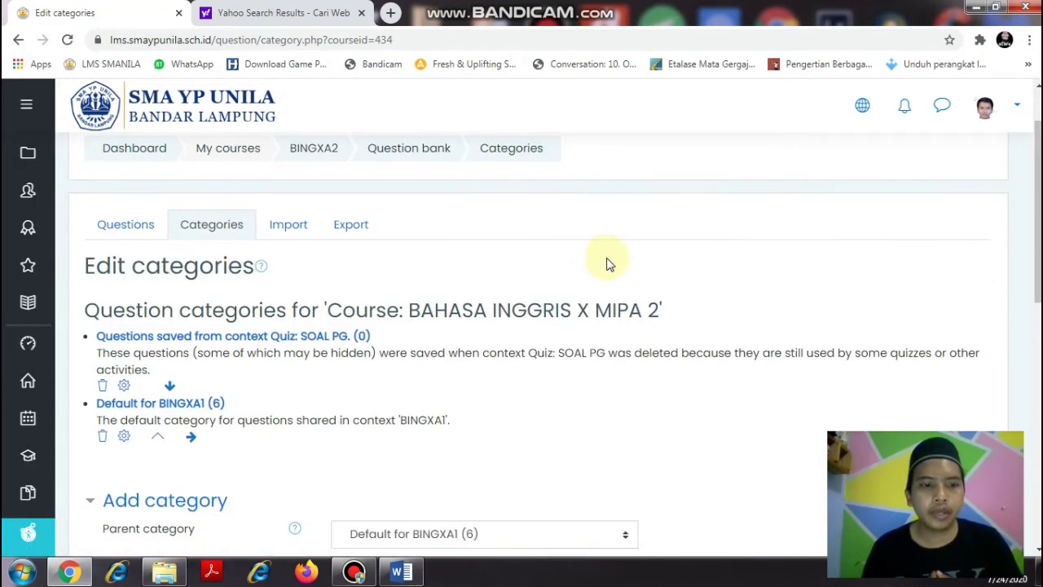
# - Add a question category named PG PH 1 with Top for BAHASA INGGRIS X MIPA 2 as its parent category
pyautogui.scroll(-3, 593, 260)
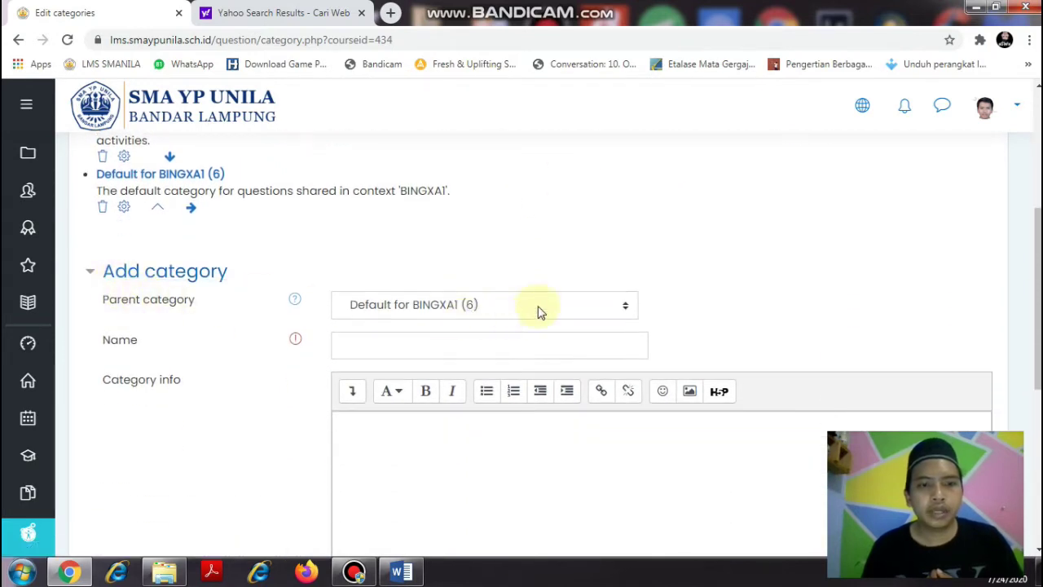
pyautogui.click(623, 310)
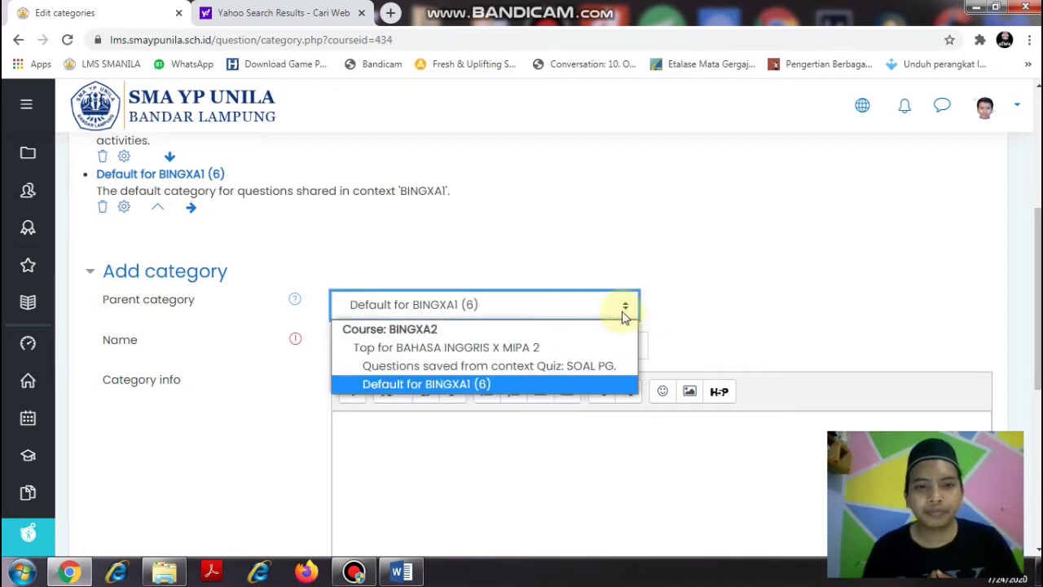
pyautogui.click(419, 349)
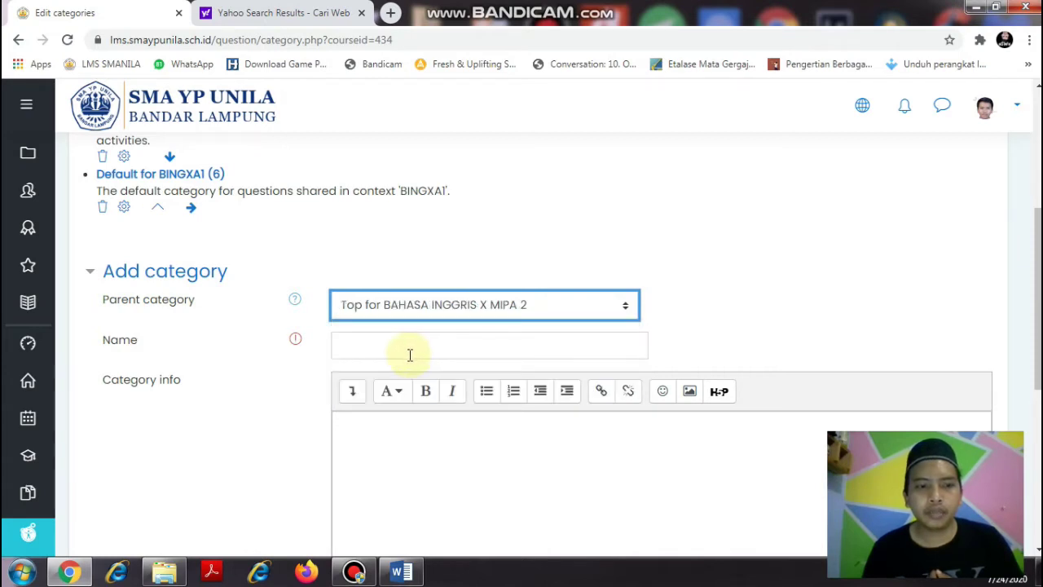
pyautogui.click(411, 344)
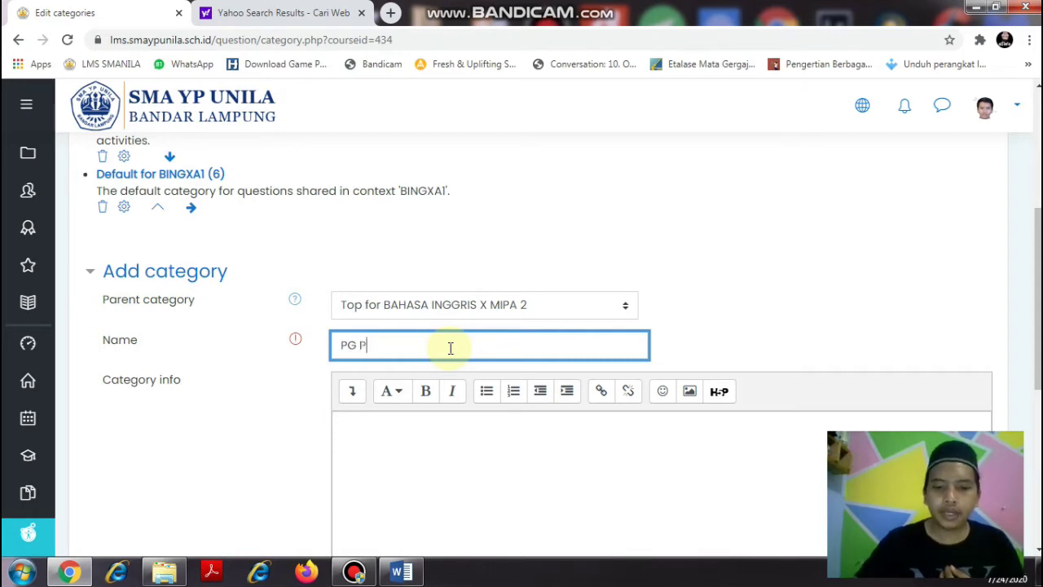
pyautogui.write('1')
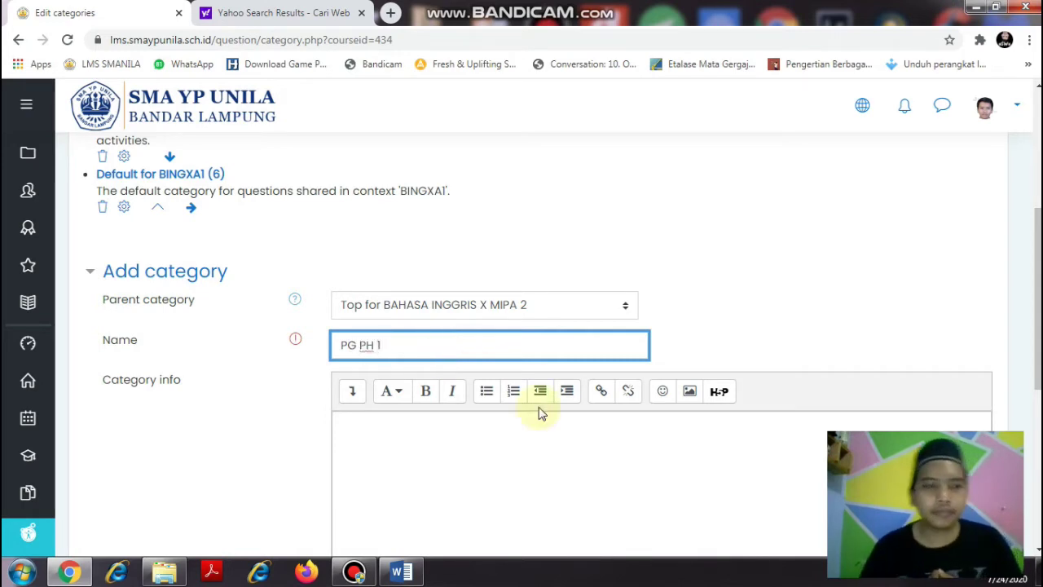
pyautogui.click(561, 470)
pyautogui.scroll(-2, 560, 470)
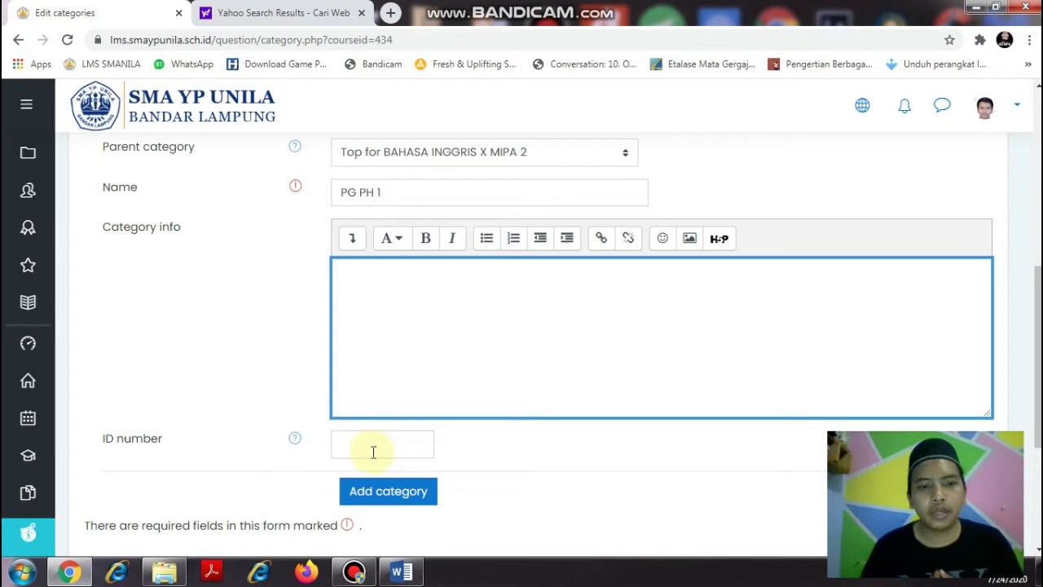
pyautogui.click(386, 495)
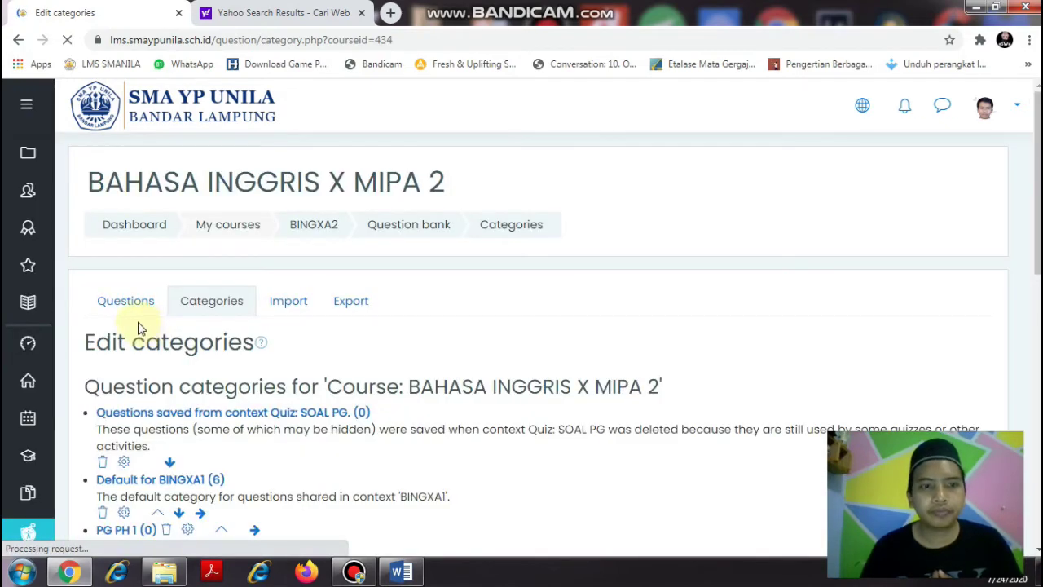
# - Open the PG PH 1 category, go to its question import page and choose Aiken format as the file format
pyautogui.scroll(-2, 263, 344)
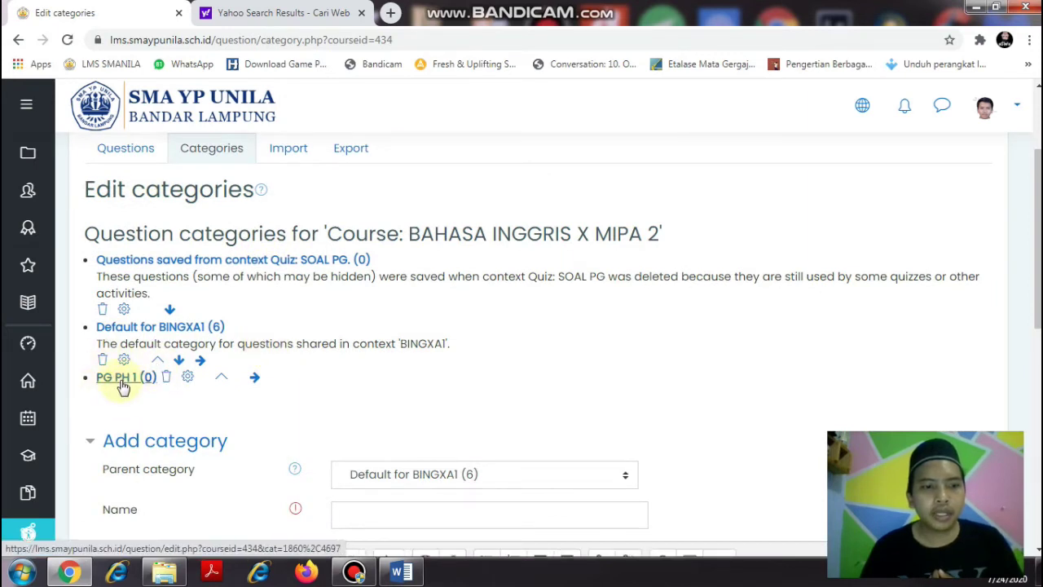
pyautogui.click(122, 381)
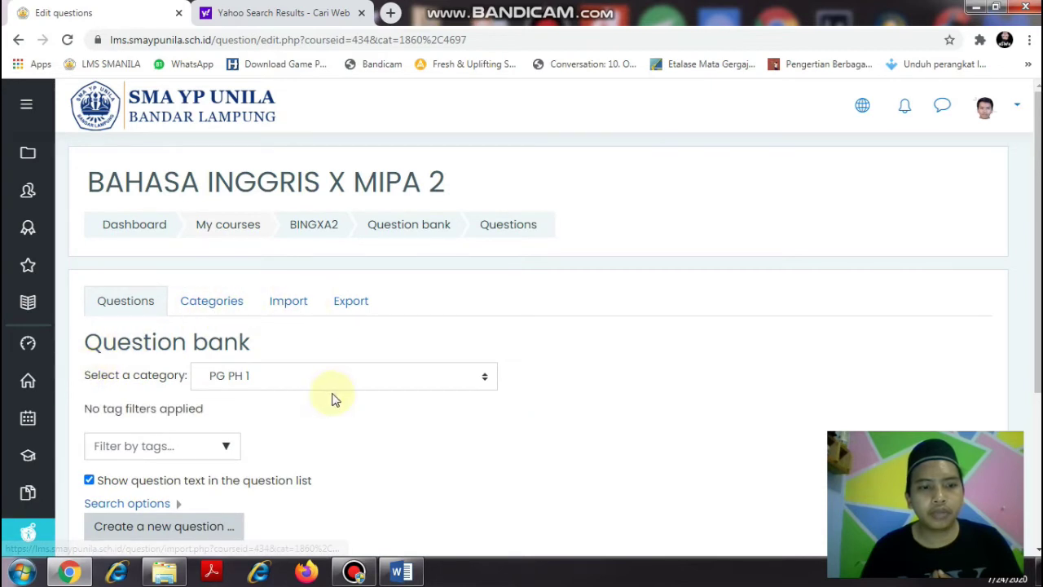
pyautogui.click(298, 305)
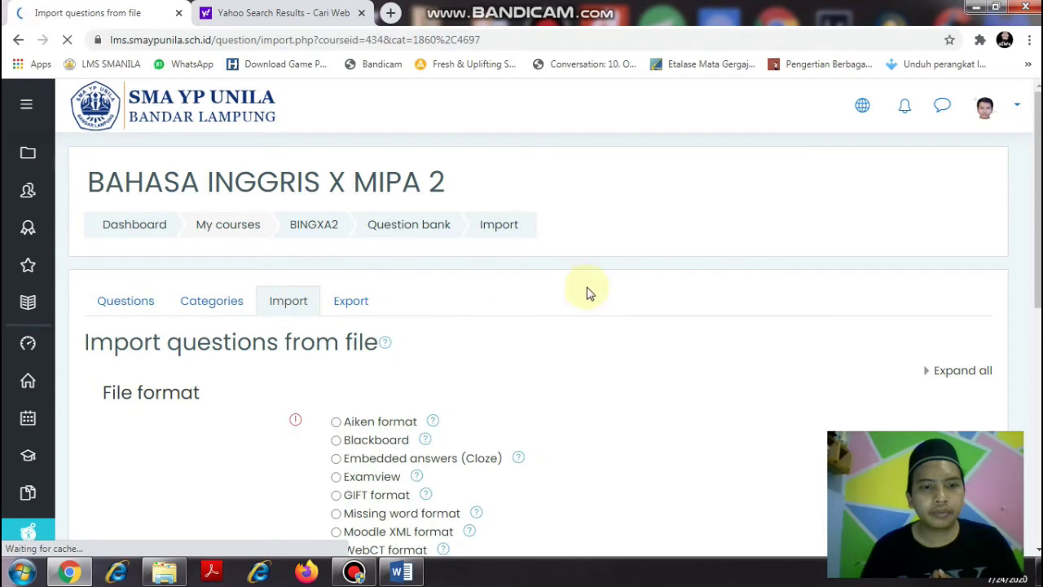
pyautogui.scroll(-2, 611, 315)
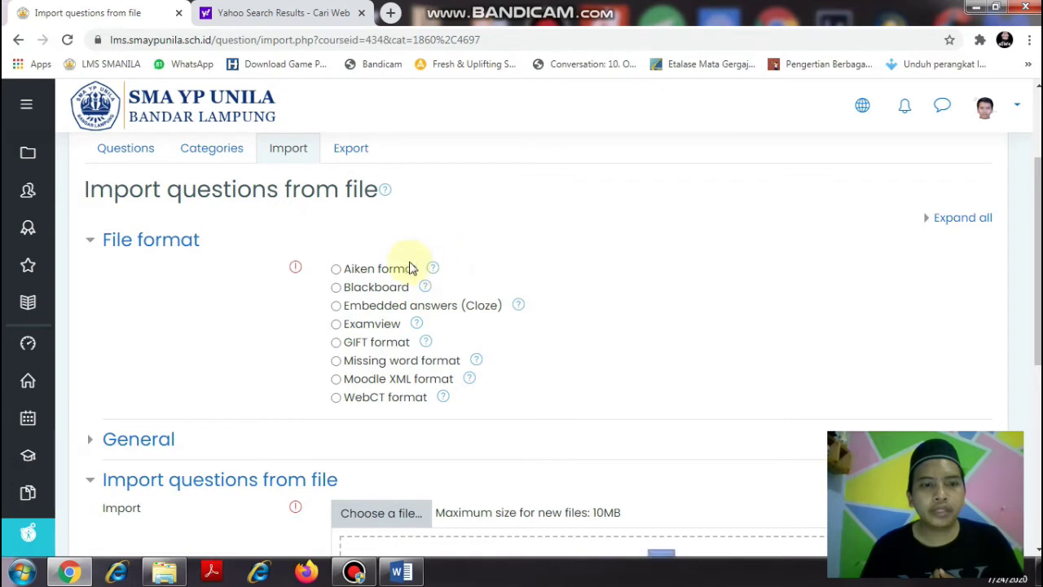
pyautogui.click(335, 269)
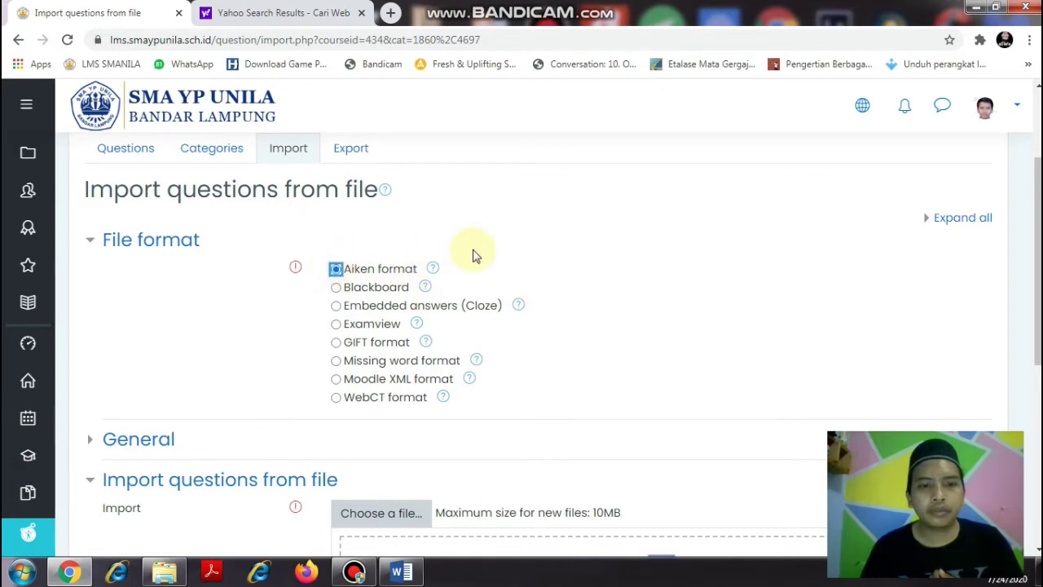
# - Expand the general import settings and turn off getting the context and the category from the file
pyautogui.scroll(-1, 472, 254)
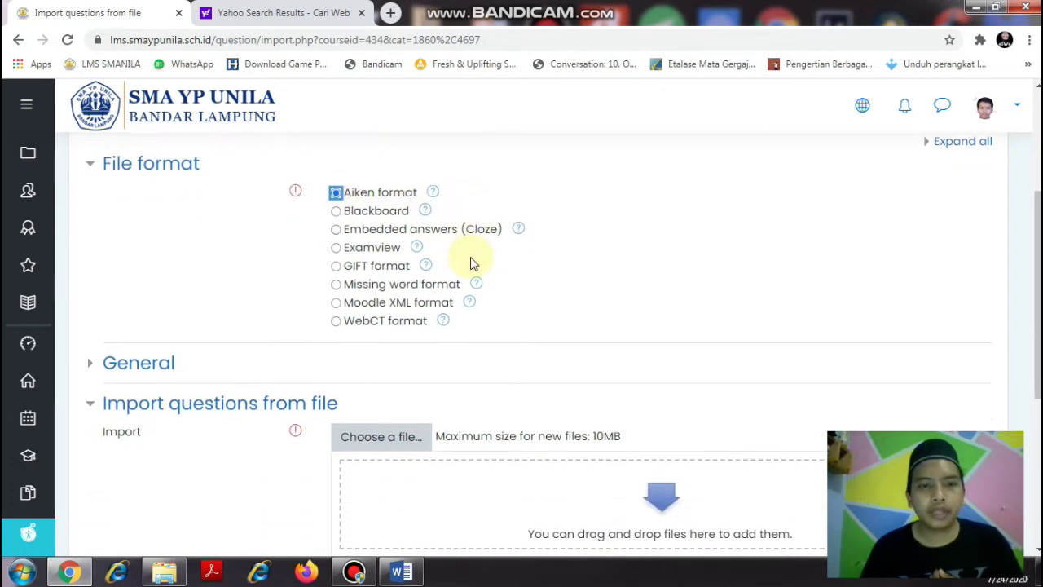
pyautogui.click(89, 362)
pyautogui.scroll(-1, 736, 346)
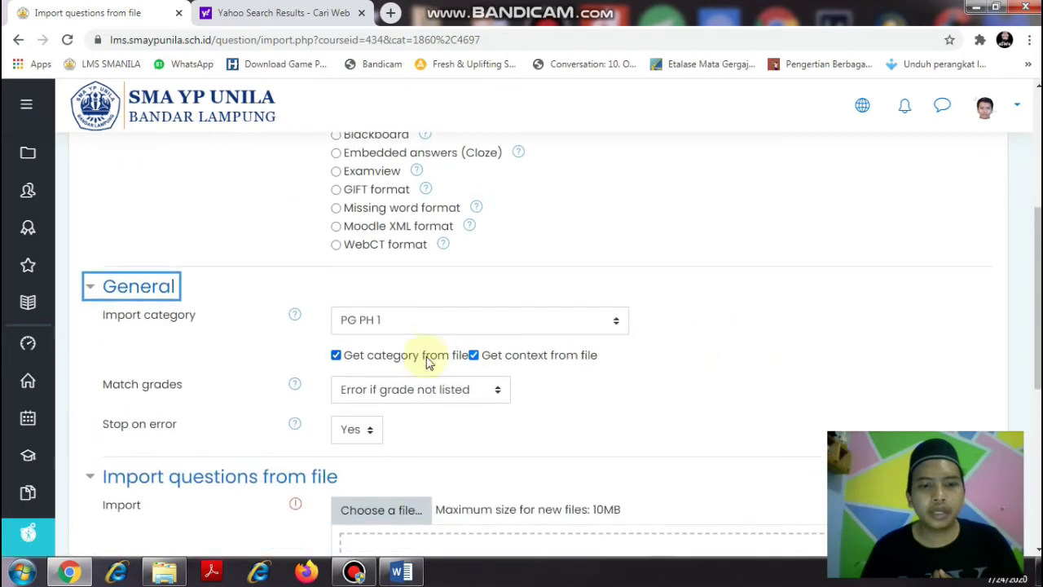
pyautogui.click(473, 356)
pyautogui.click(336, 356)
# - Set grade matching to Nearest grade if not listed and keep Stop on error at Yes
pyautogui.scroll(-2, 576, 321)
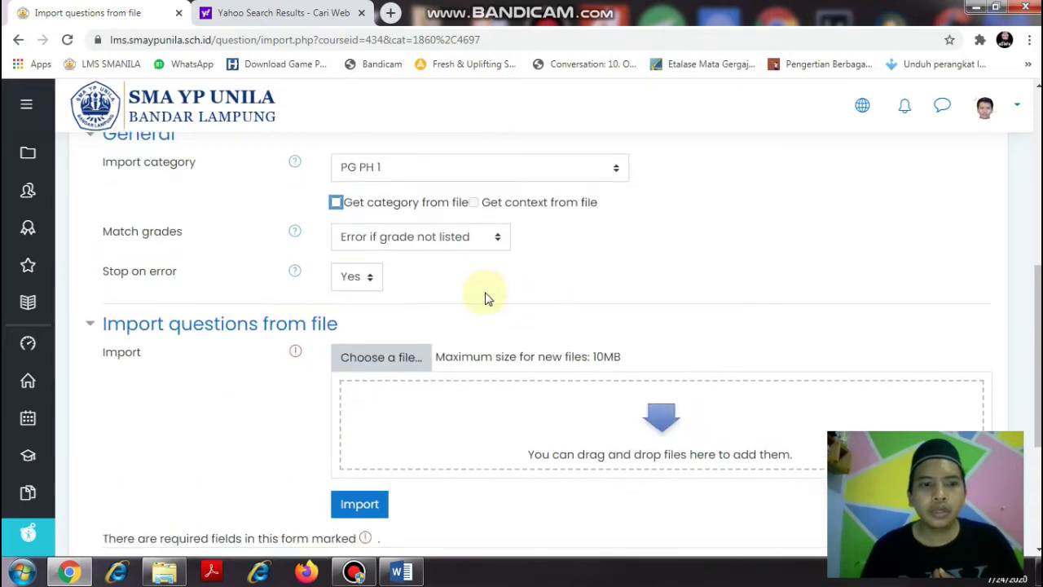
pyautogui.click(498, 238)
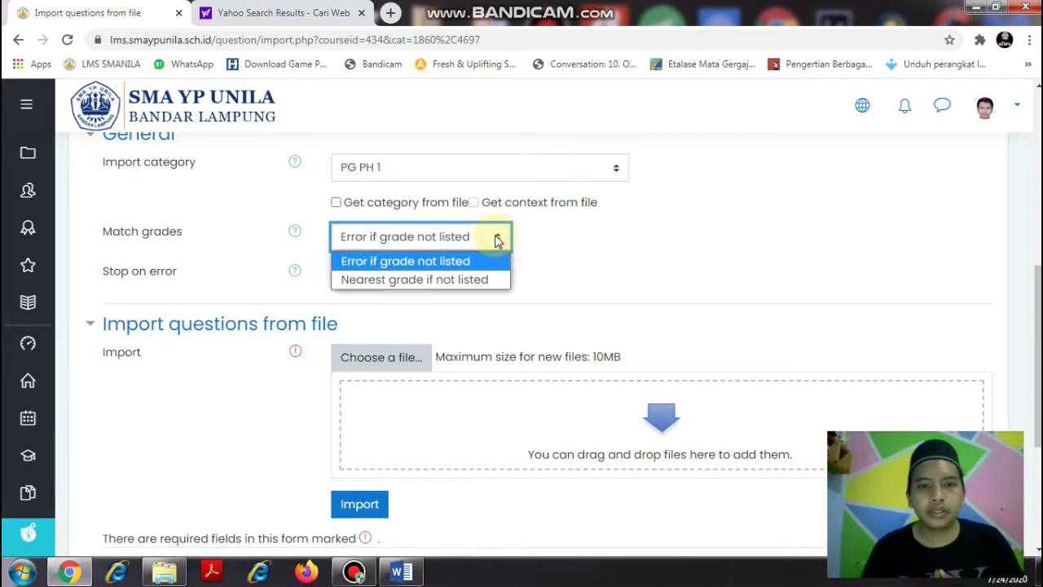
pyautogui.click(445, 281)
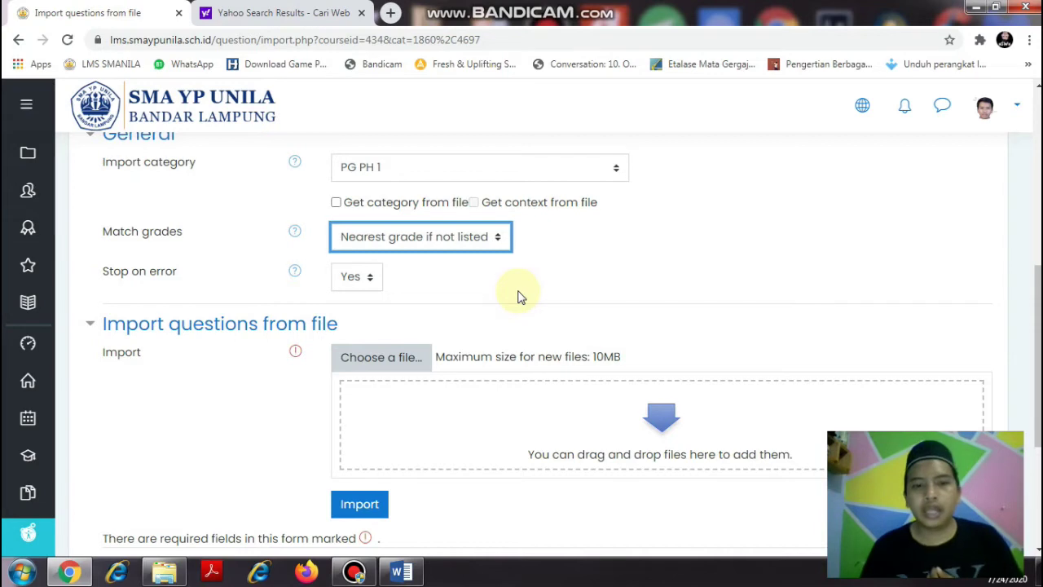
pyautogui.click(369, 278)
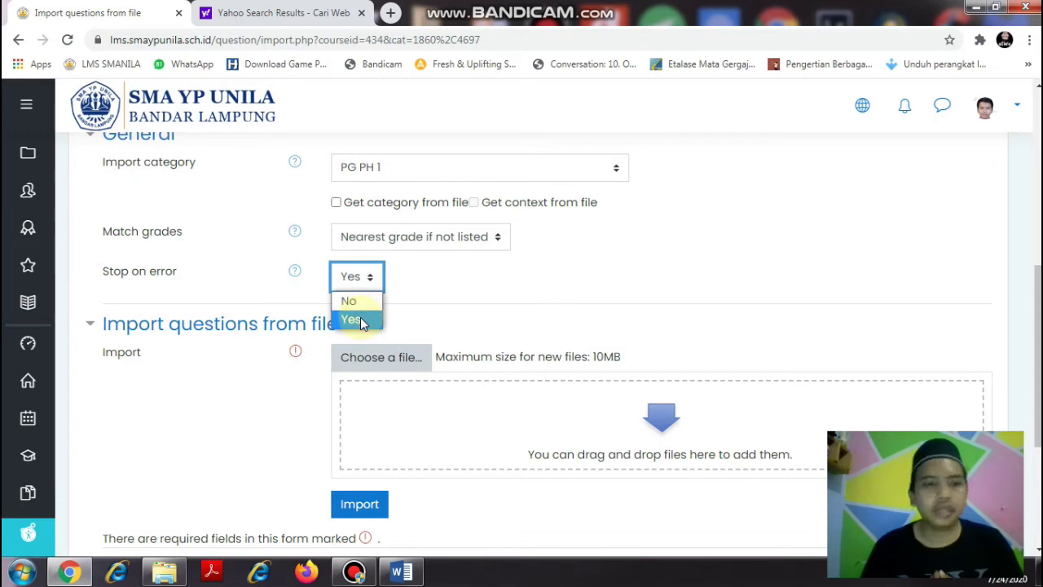
pyautogui.click(362, 321)
pyautogui.click(464, 316)
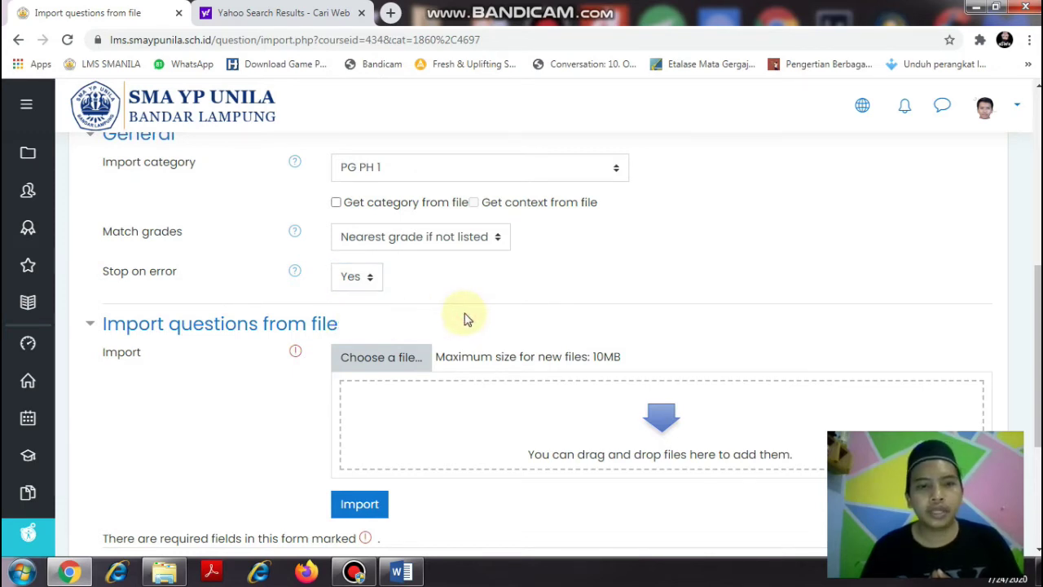
# - Upload SOAL UJI COBA PG.txt from drive D: as the question file to import
pyautogui.scroll(-1, 463, 318)
pyautogui.scroll(-1, 463, 318)
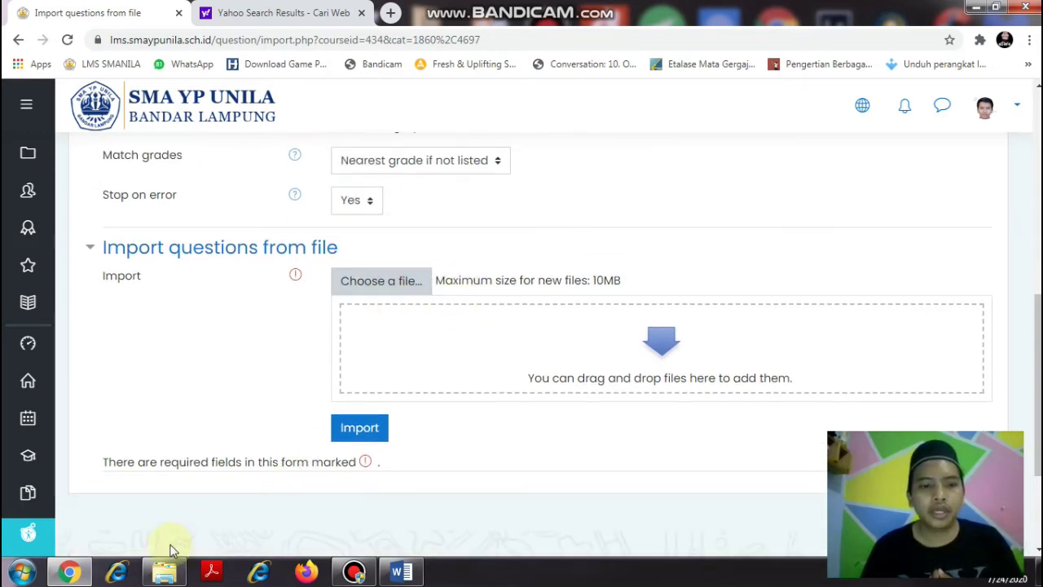
pyautogui.click(381, 282)
pyautogui.click(407, 261)
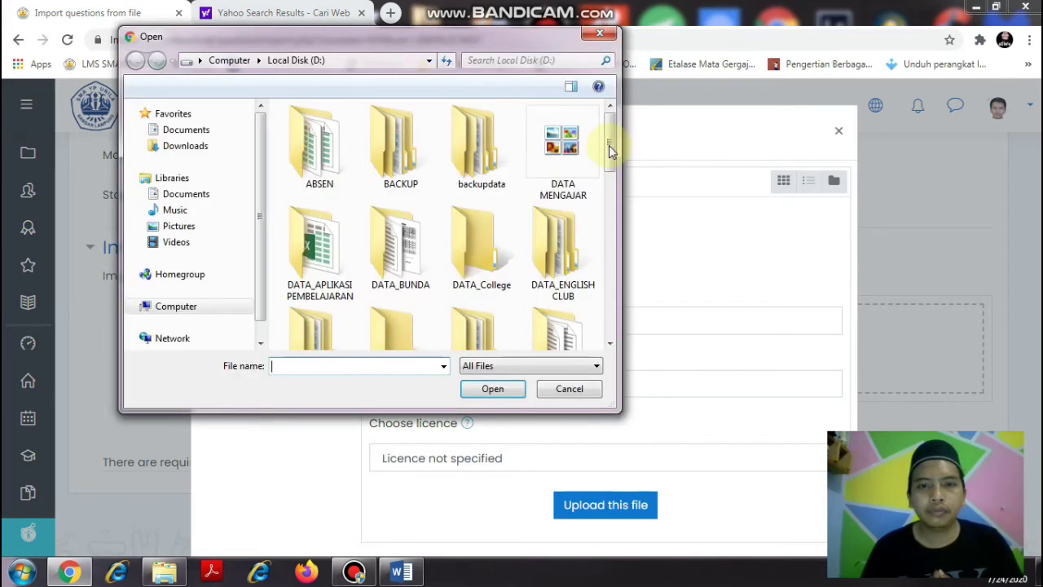
pyautogui.scroll(-10, 612, 285)
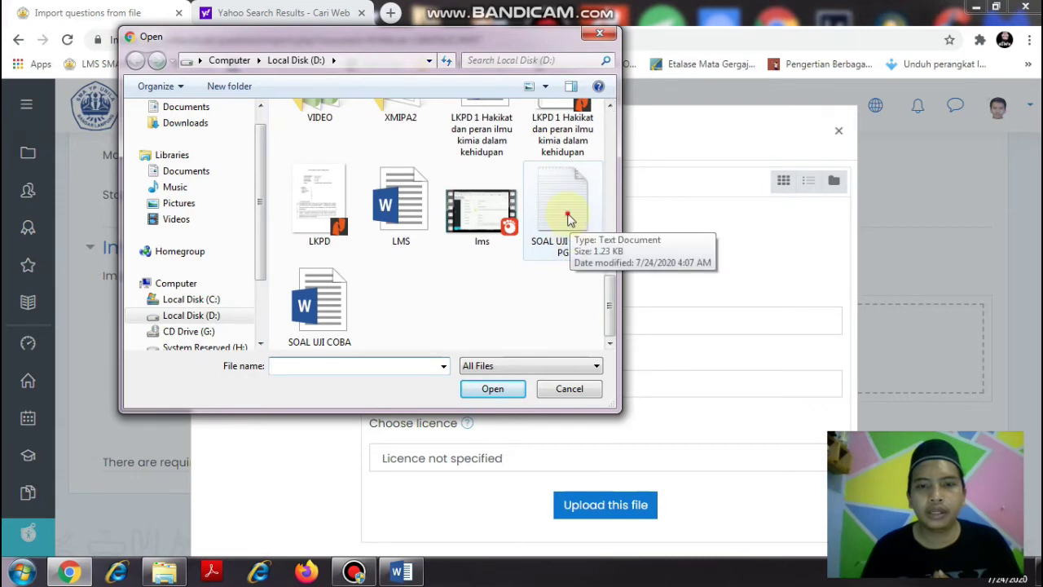
pyautogui.click(569, 218)
pyautogui.click(492, 391)
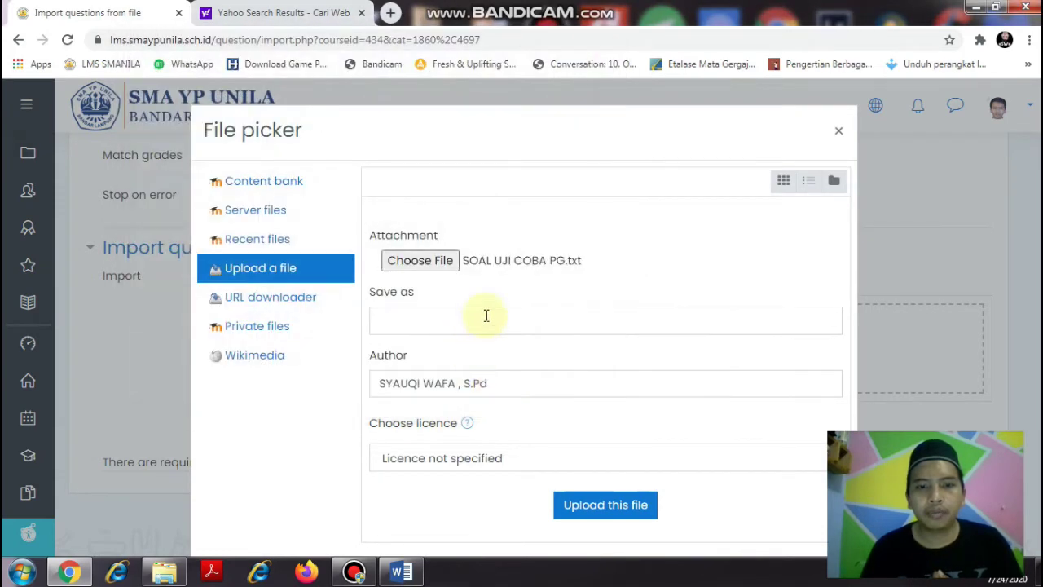
pyautogui.click(591, 510)
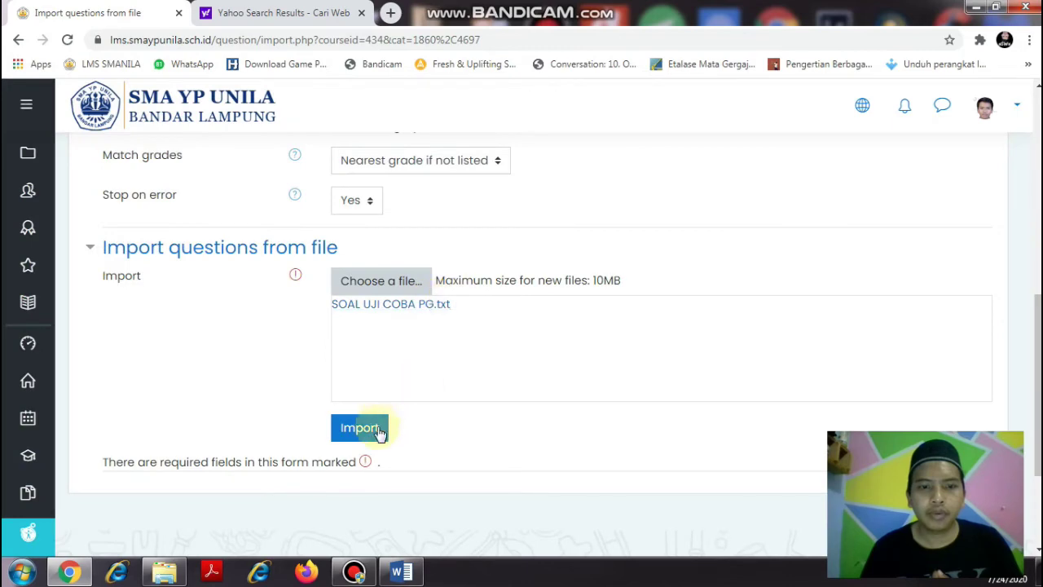
# - Import the questions from the uploaded file, continue to the question bank and review the PG PH 1 question list
pyautogui.click(374, 432)
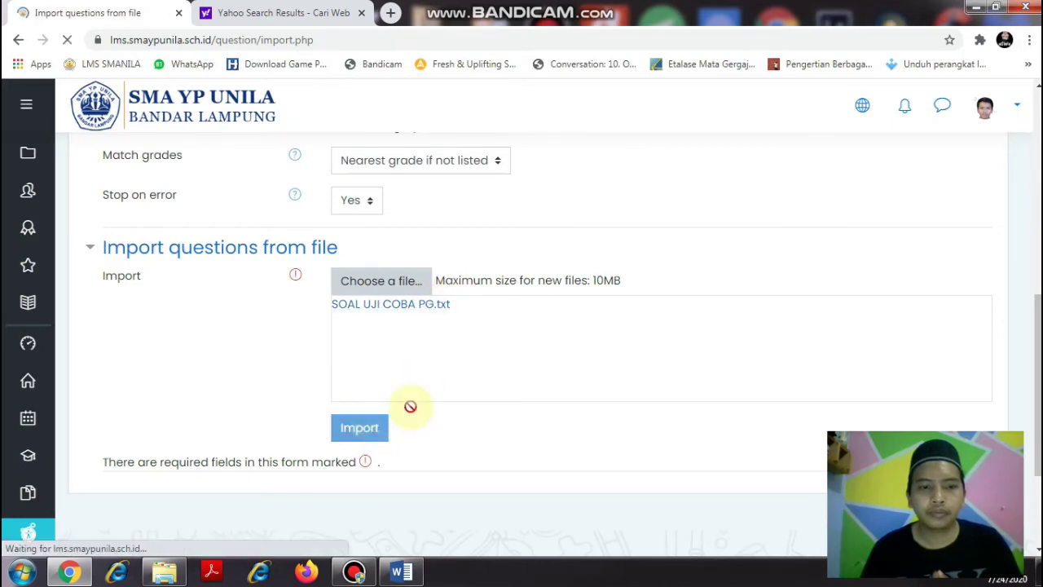
pyautogui.scroll(-2, 333, 298)
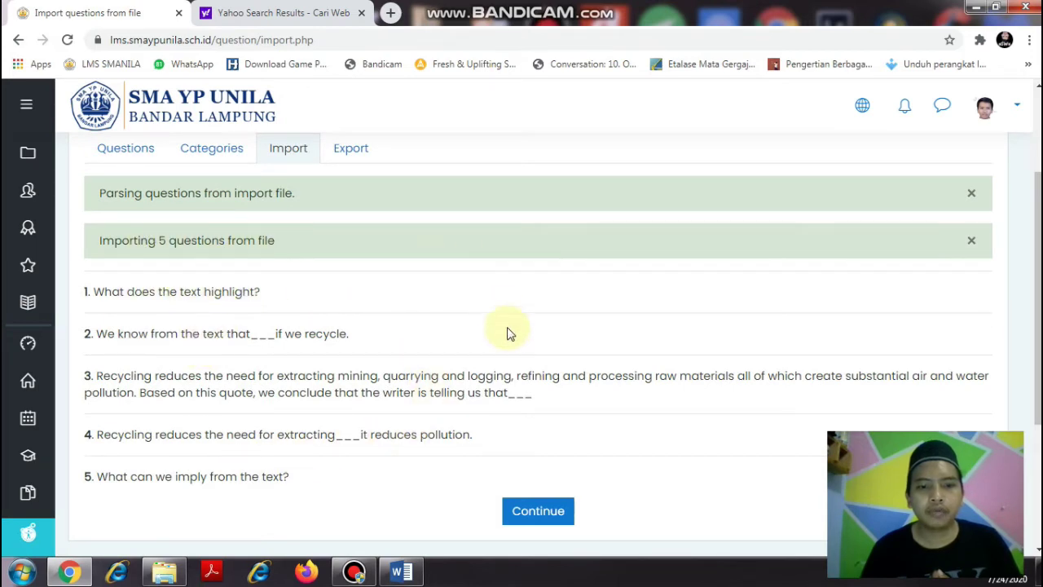
pyautogui.scroll(-1, 507, 331)
pyautogui.click(533, 436)
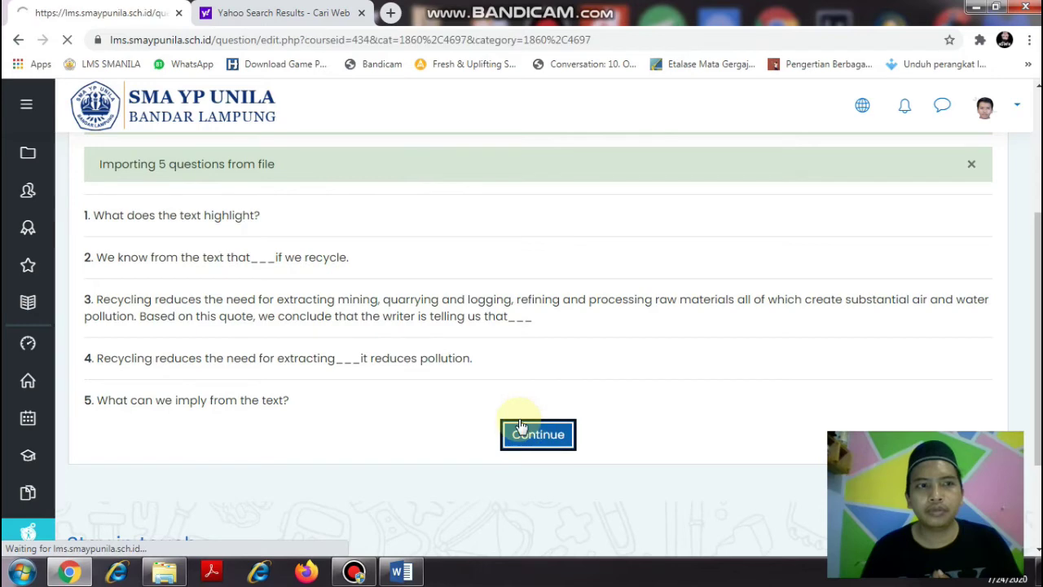
pyautogui.scroll(-3, 308, 310)
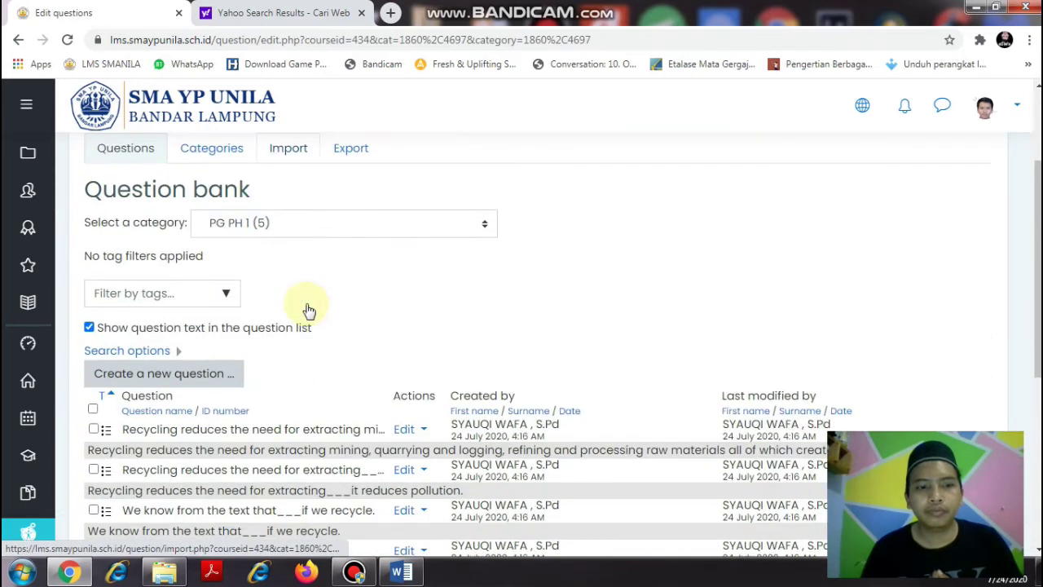
pyautogui.scroll(-1, 154, 343)
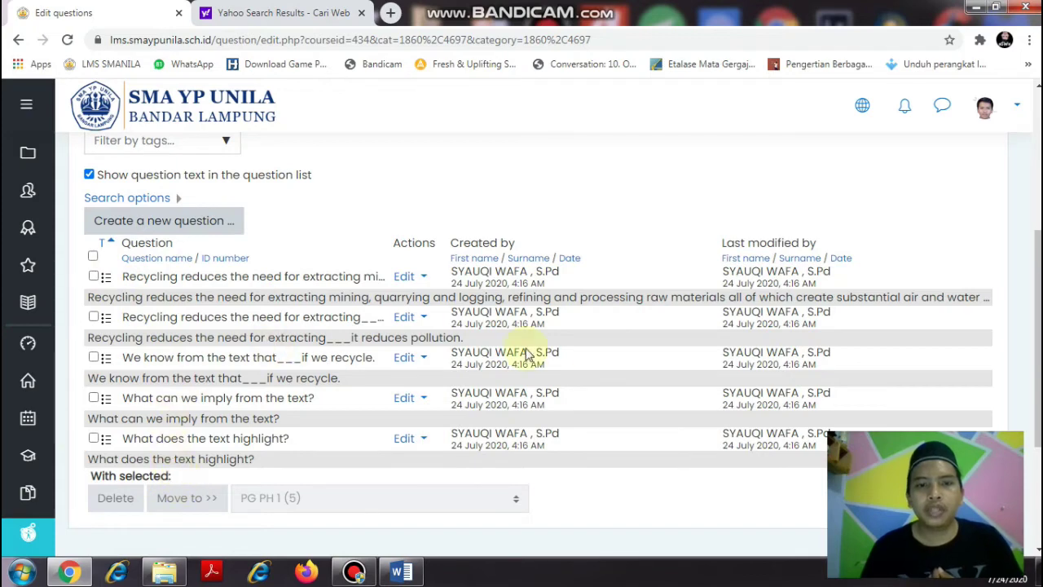
pyautogui.scroll(3, 555, 382)
pyautogui.scroll(1, 548, 392)
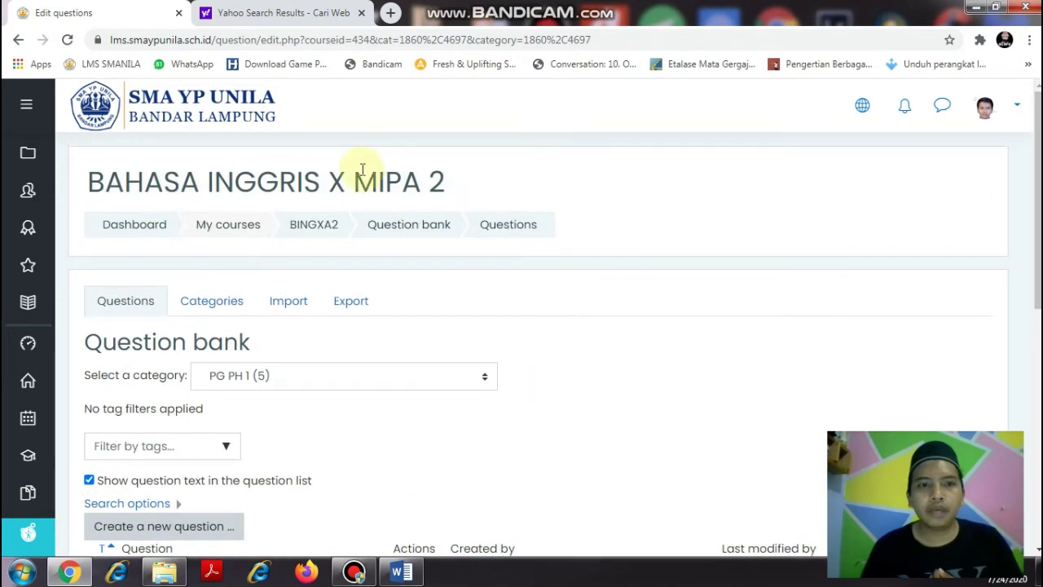
# - Return to the BINGXA2 course page and start adding a Quiz activity to the topic 2. EXPRESSING CONGRATULATION
pyautogui.click(319, 230)
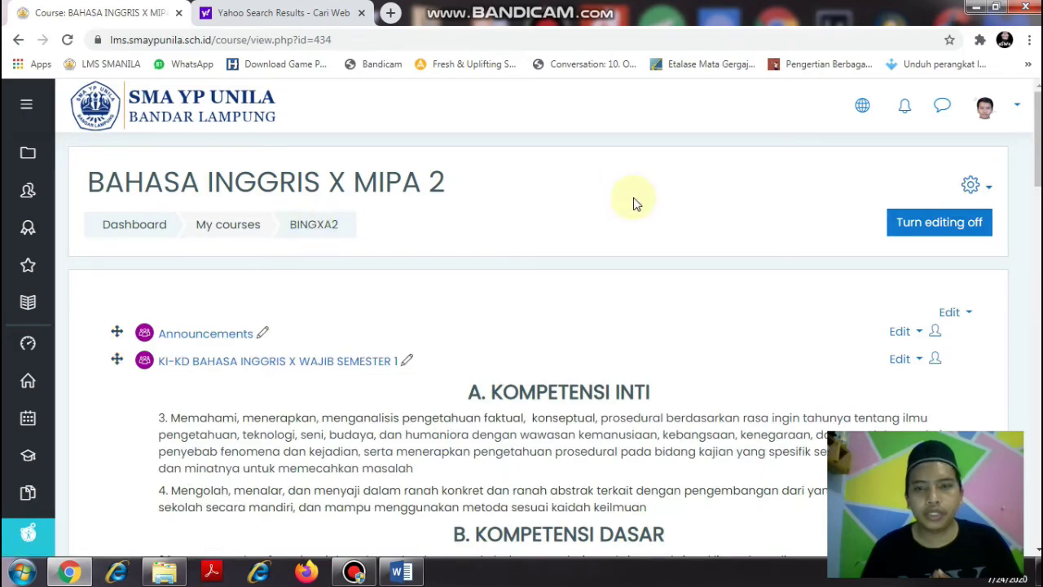
pyautogui.scroll(-10, 632, 205)
pyautogui.scroll(-12, 631, 212)
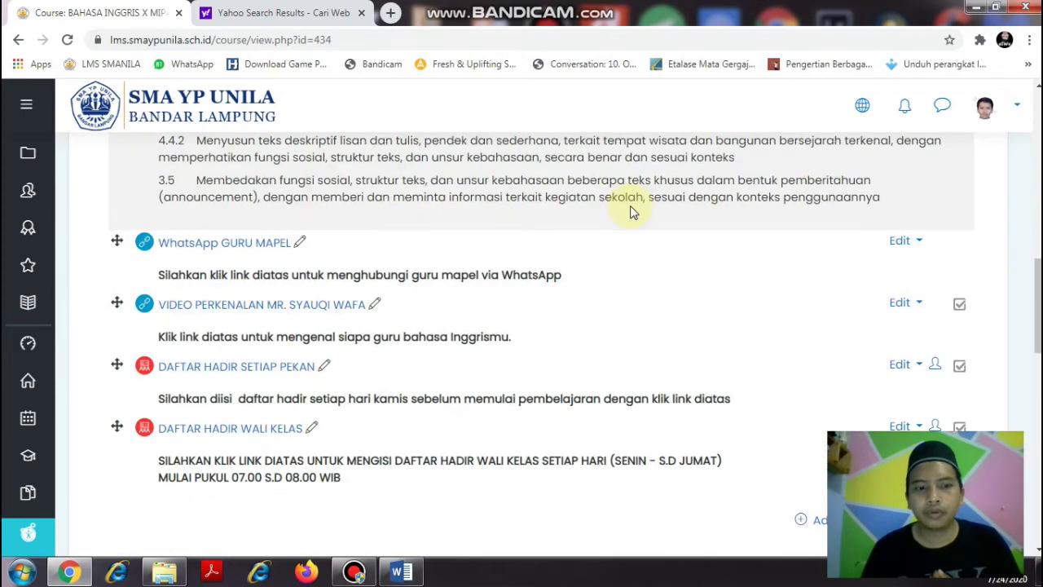
pyautogui.scroll(-5, 623, 212)
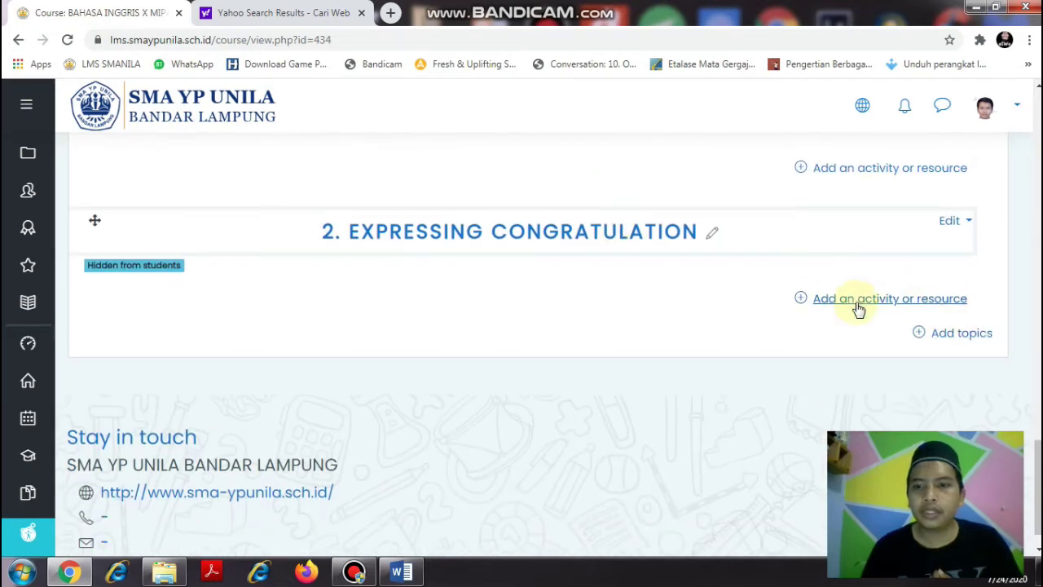
pyautogui.click(858, 306)
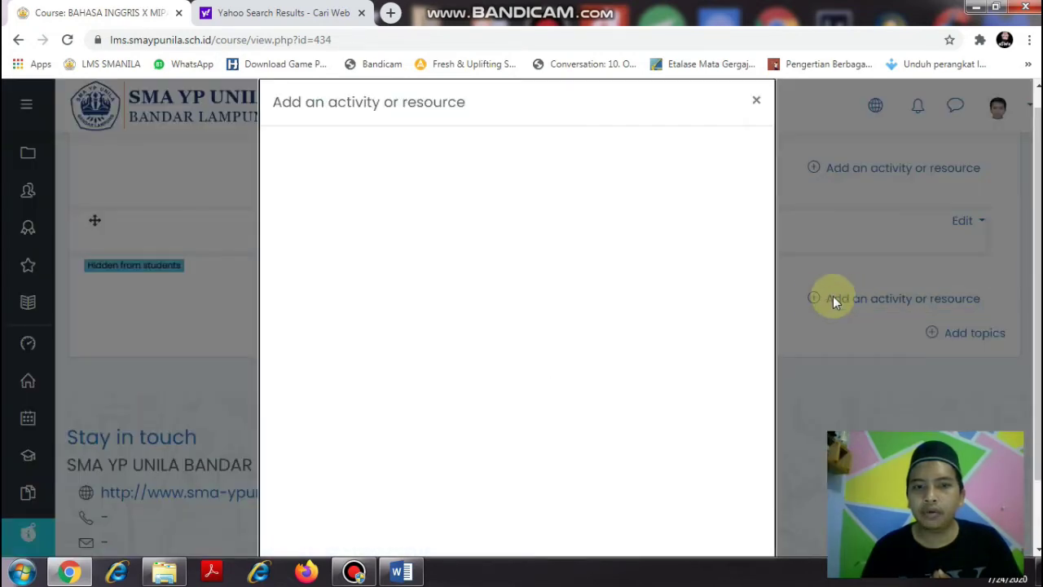
pyautogui.scroll(-2, 496, 367)
pyautogui.click(723, 343)
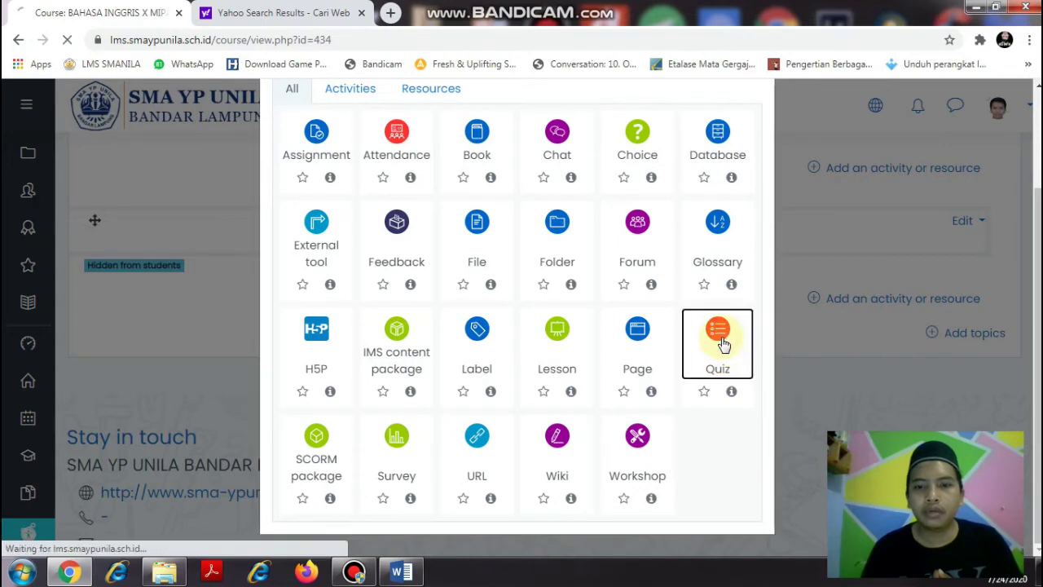
# - Name the new quiz PH 1 EXPRESSING CONGRATULATION
pyautogui.scroll(-2, 432, 253)
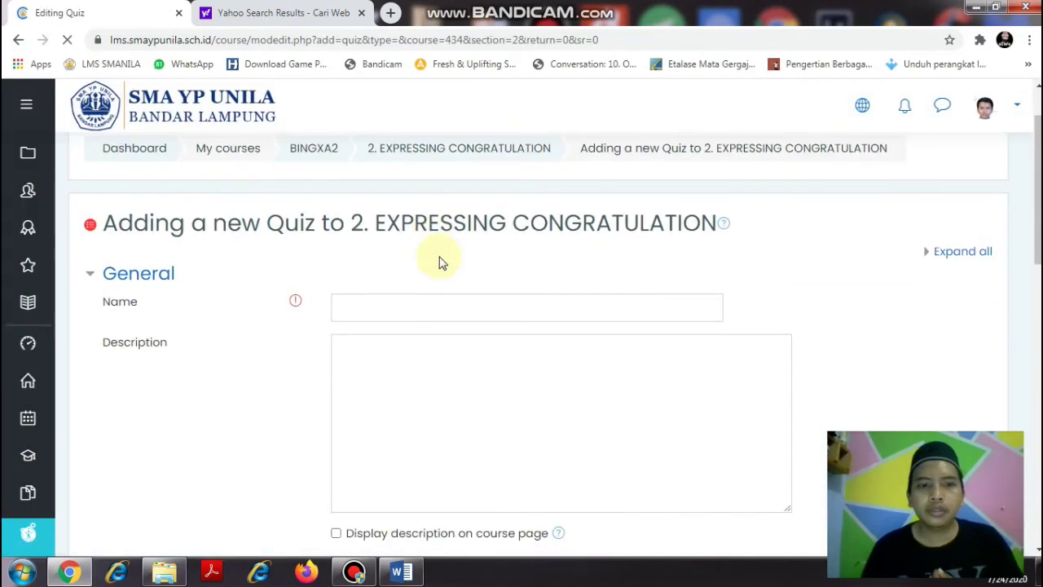
pyautogui.click(423, 258)
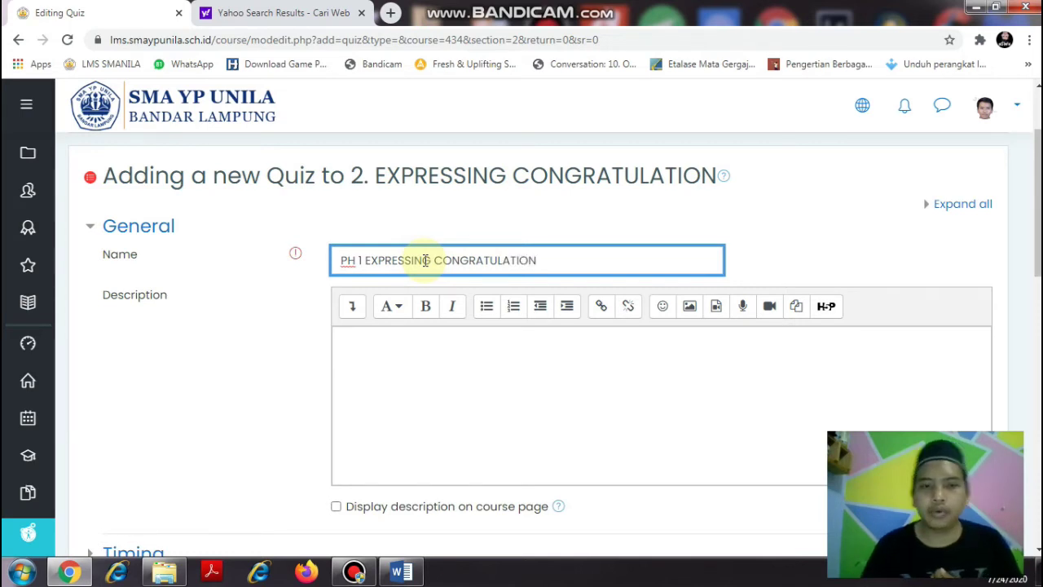
# - Enter the quiz description "SILAHKAN KLIK LINK DIATAS UNTUK MENGERJKAN SOAL PILIHAN GANDA PH 1" and display it on the course page
pyautogui.scroll(-1, 459, 294)
pyautogui.click(460, 294)
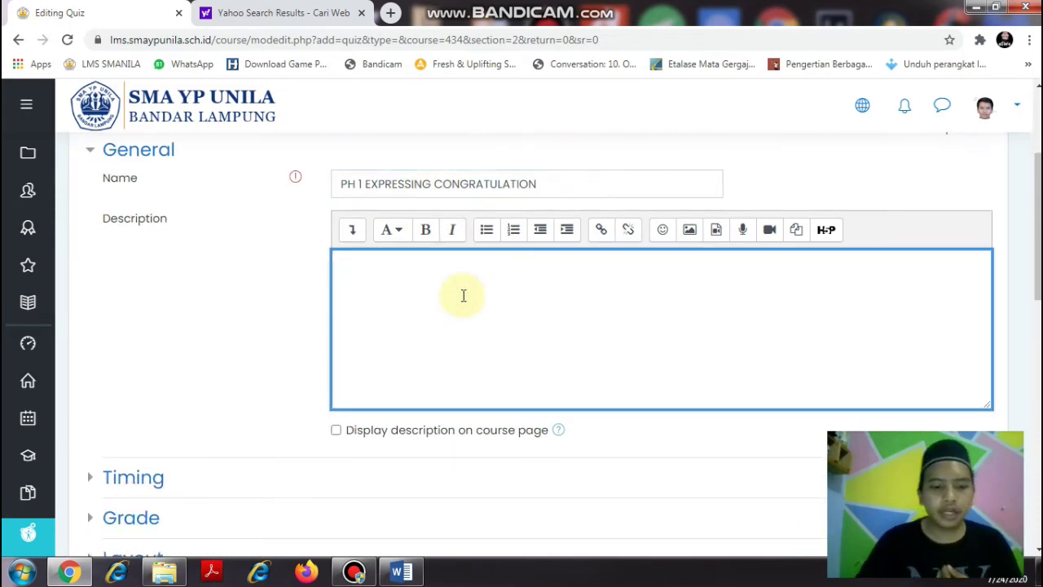
pyautogui.write('SILAHKAN KETI')
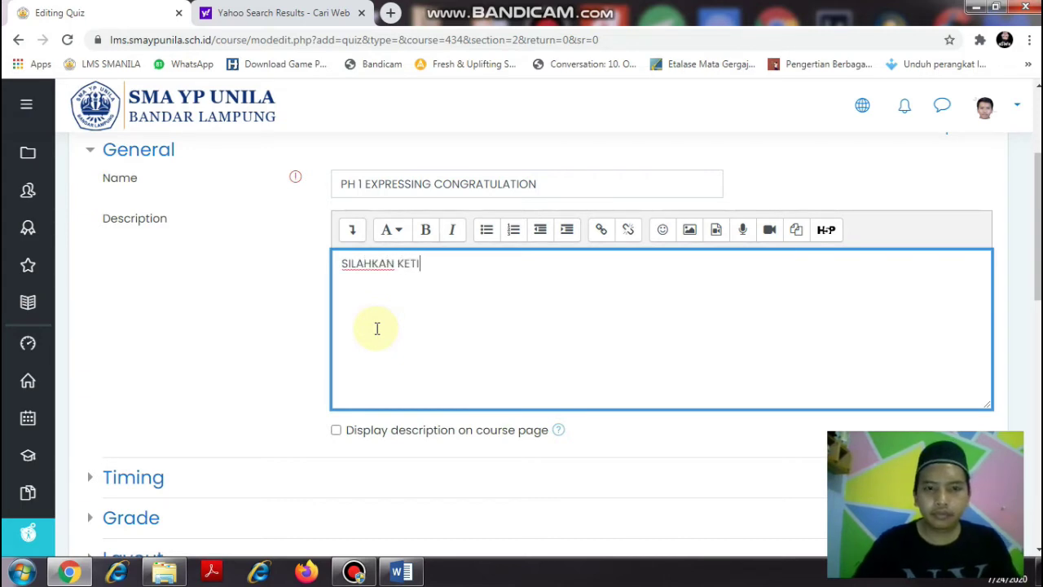
pyautogui.press('BackSpace')
pyautogui.press('BackSpace')
pyautogui.press('BackSpace')
pyautogui.write('LIK LINK DIATAS')
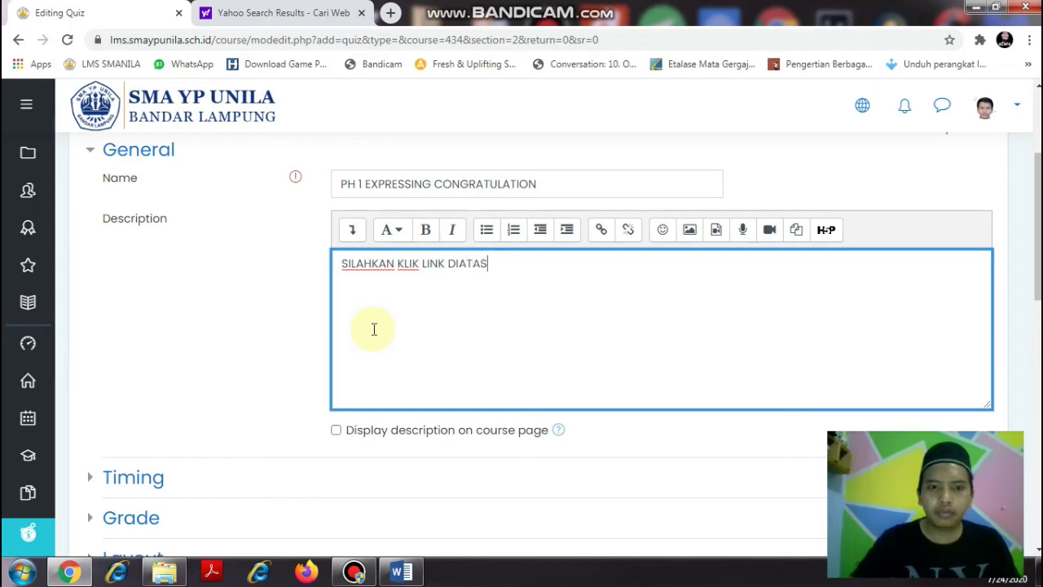
pyautogui.write(' UNTUK MENHER')
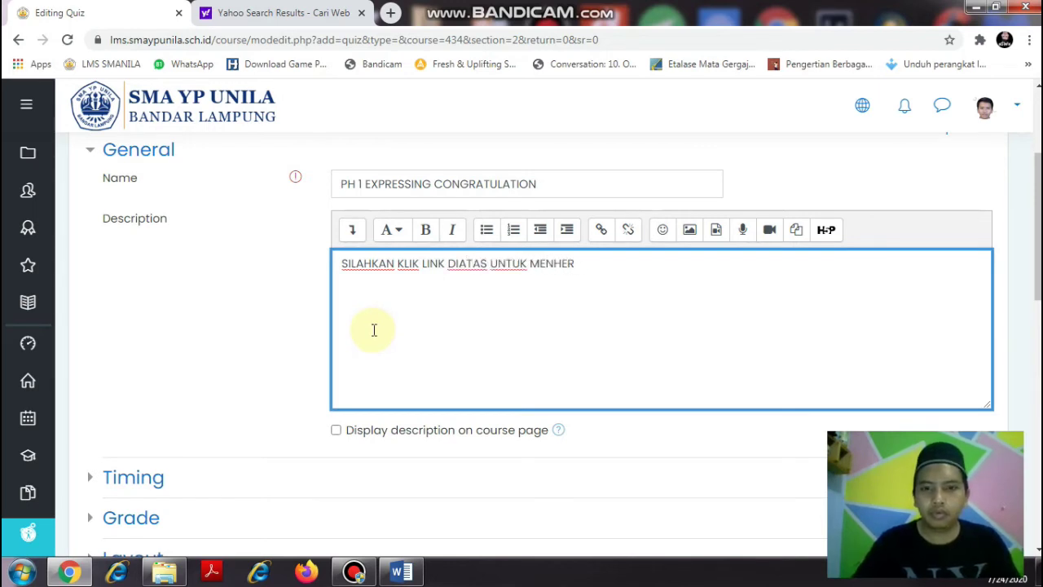
pyautogui.press('BackSpace')
pyautogui.press('BackSpace')
pyautogui.press('BackSpace')
pyautogui.write('GERJKAN SOAL ')
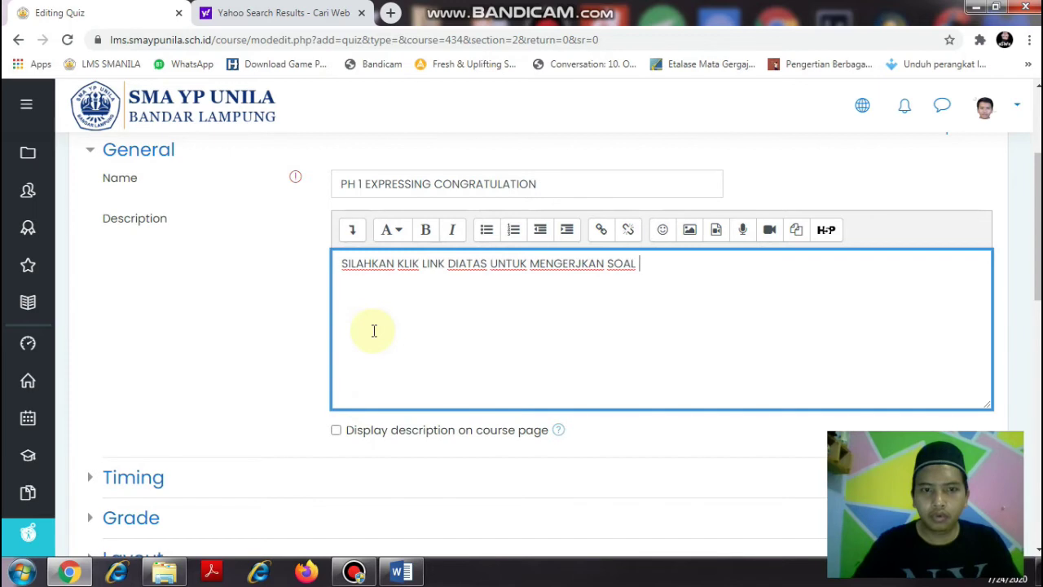
pyautogui.write('PILIG')
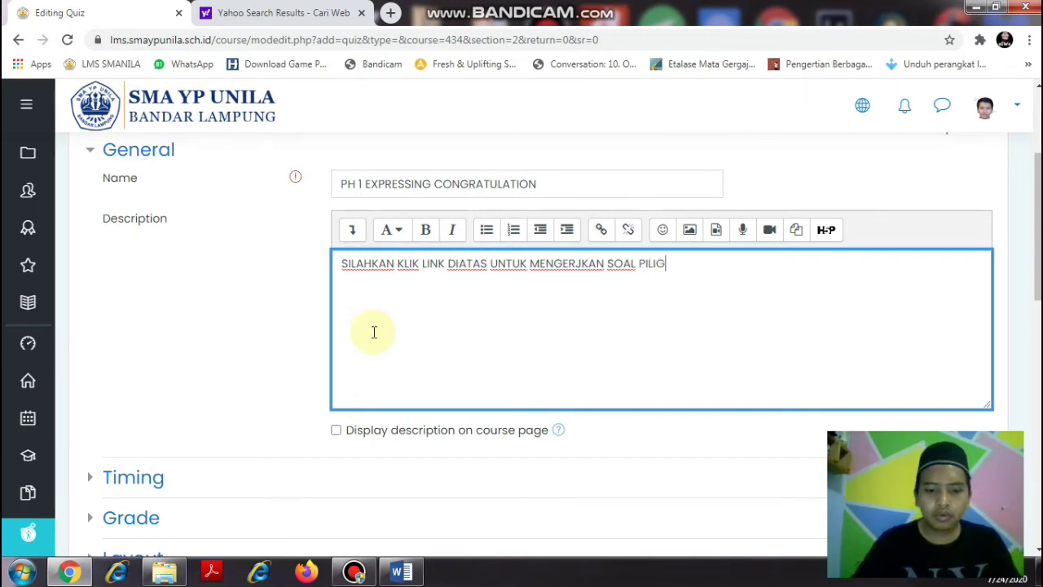
pyautogui.write('AN N GAND')
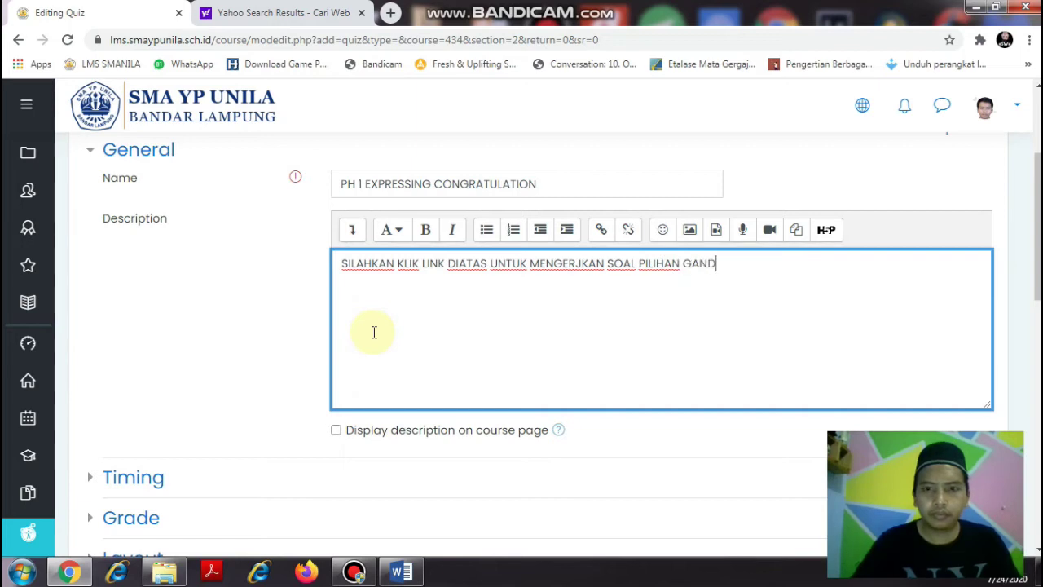
pyautogui.write('A PH 1')
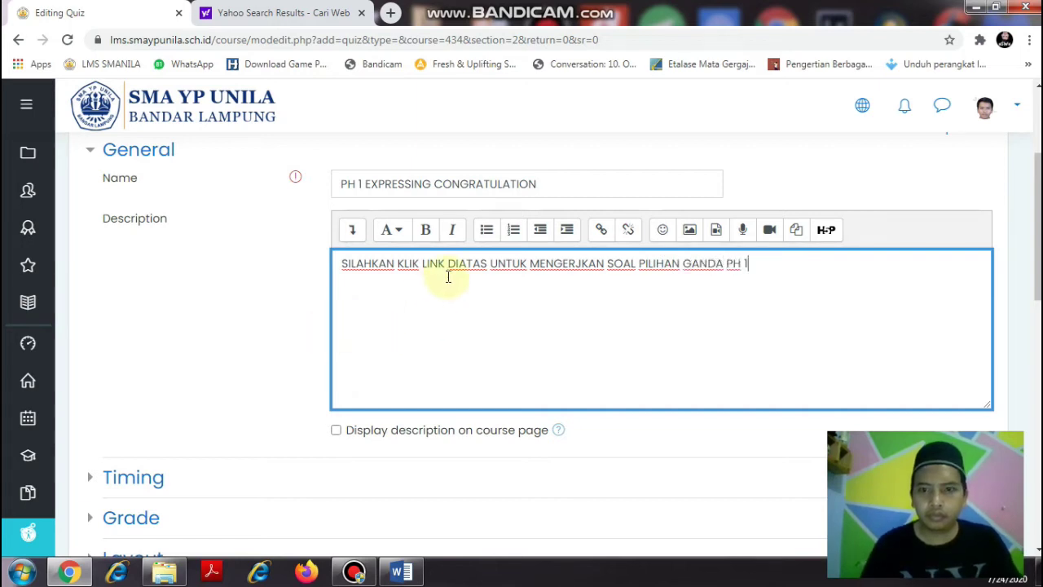
pyautogui.scroll(-1, 385, 340)
pyautogui.click(337, 355)
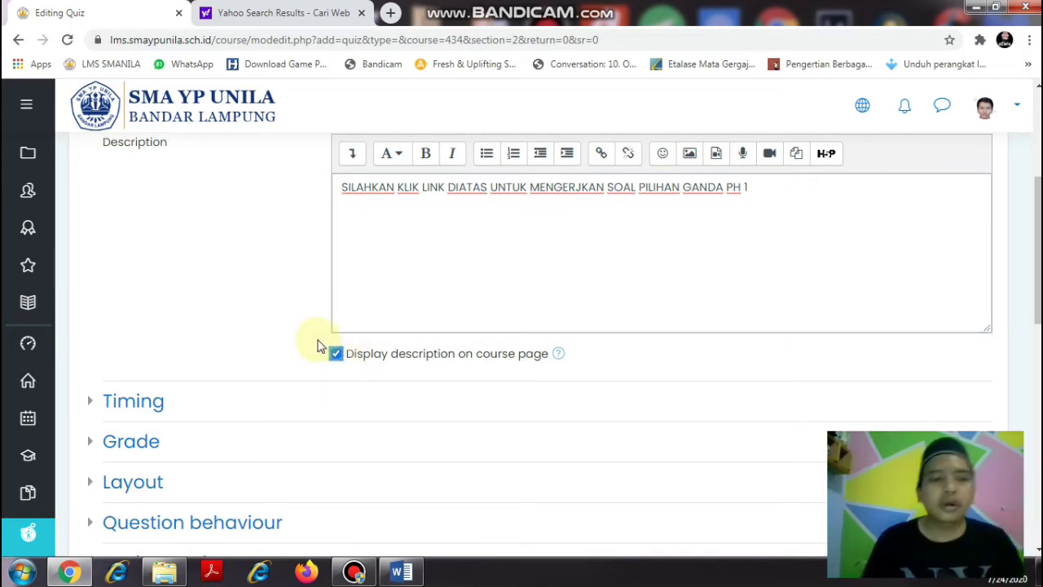
# - In the quiz's Timing settings, enable the opening date and set it to 26 July 2020
pyautogui.scroll(-1, 131, 318)
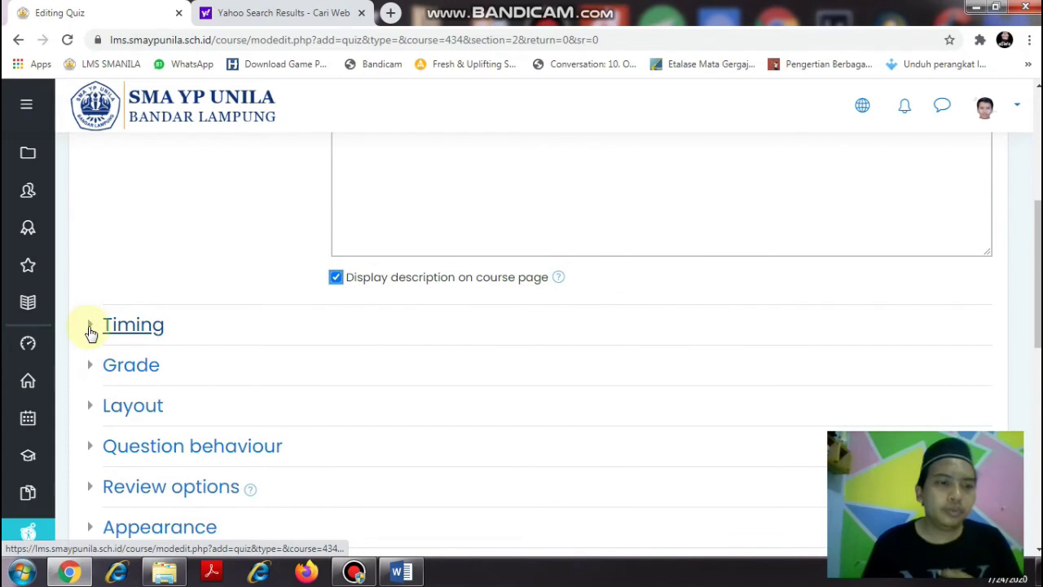
pyautogui.click(91, 329)
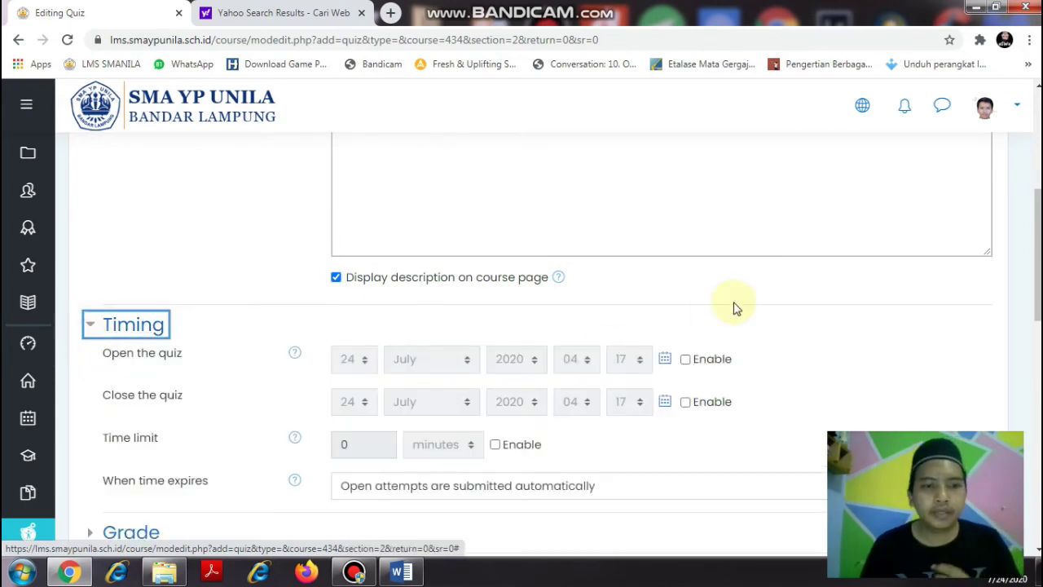
pyautogui.click(685, 359)
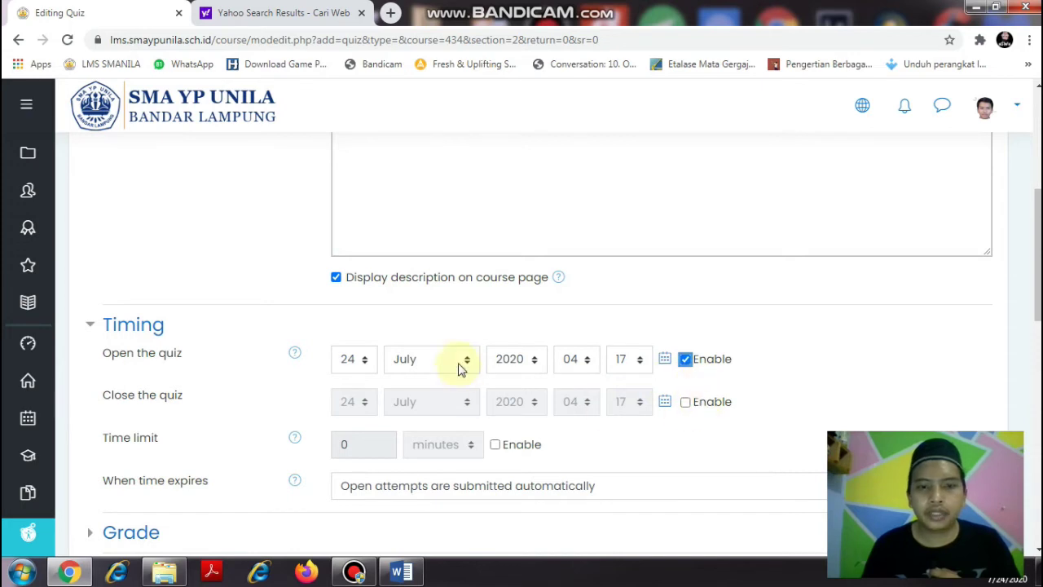
pyautogui.click(365, 364)
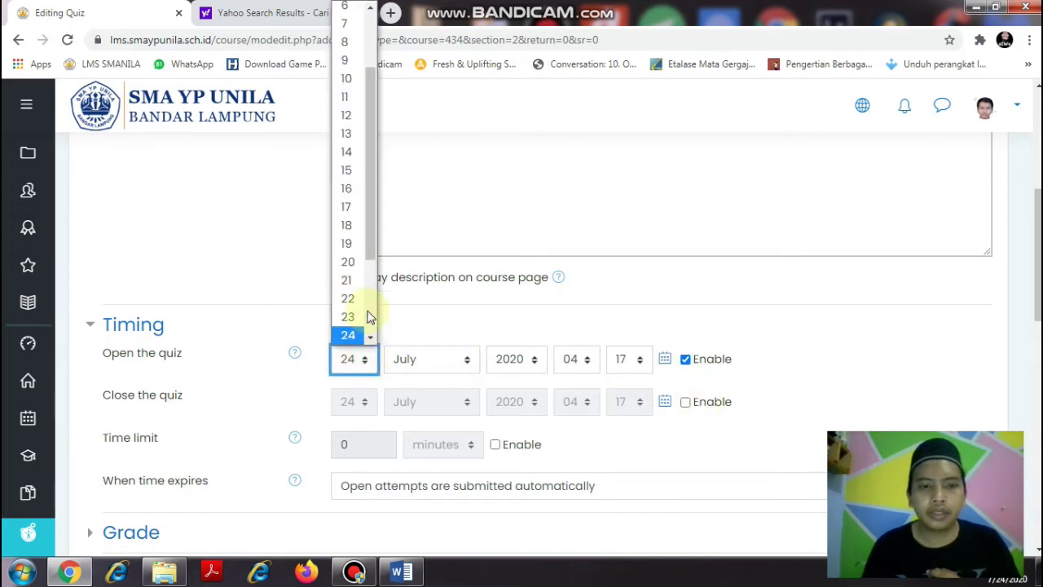
pyautogui.scroll(-1, 376, 241)
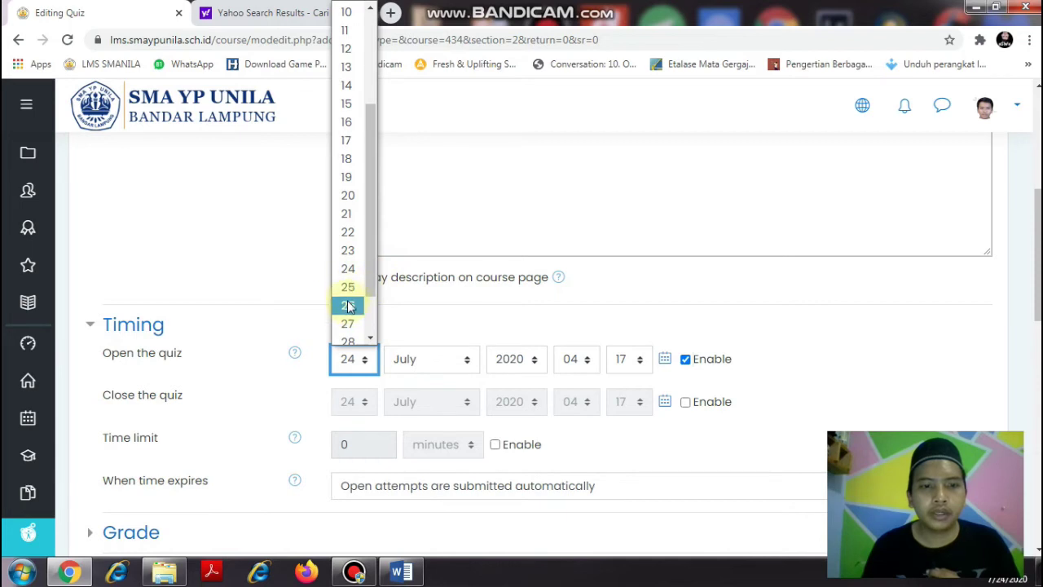
pyautogui.click(348, 304)
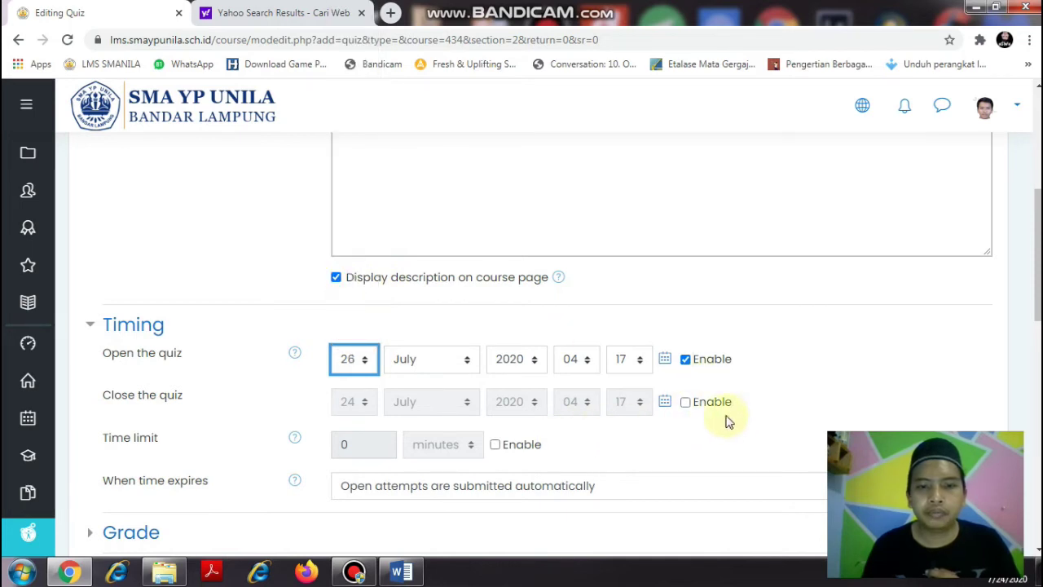
# - Enable the quiz's closing date and set it to 26 July 2020
pyautogui.click(685, 401)
pyautogui.click(367, 403)
pyautogui.scroll(-1, 370, 314)
pyautogui.click(347, 351)
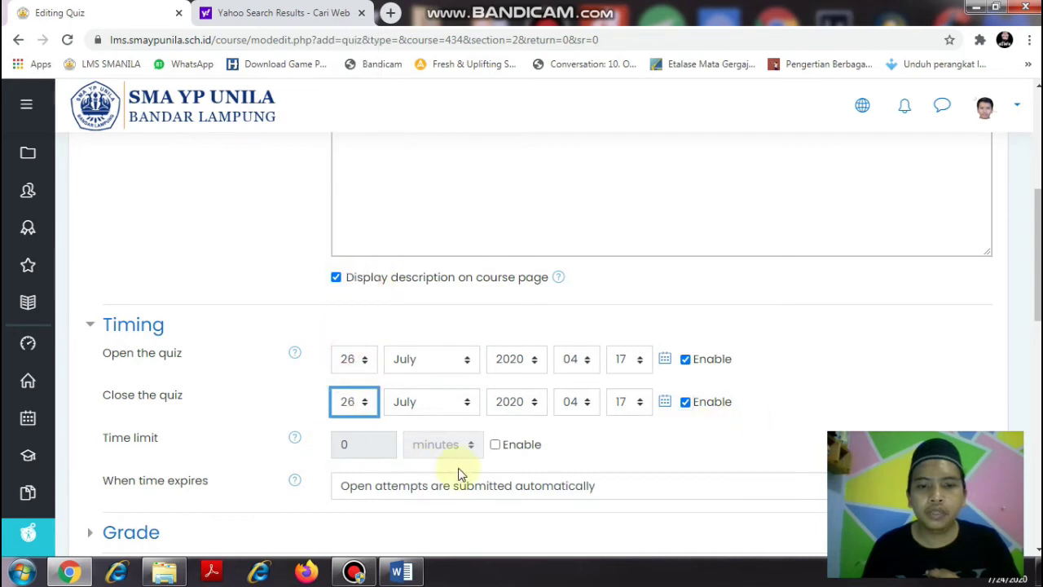
# - Enable the quiz's time limit and set it to 10 minutes
pyautogui.click(496, 445)
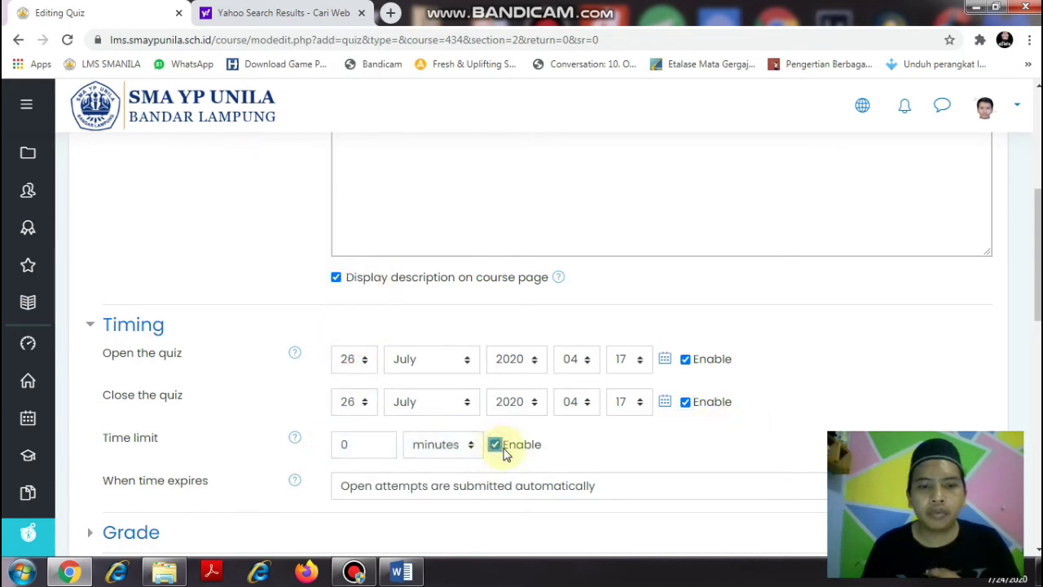
pyautogui.doubleClick(386, 440)
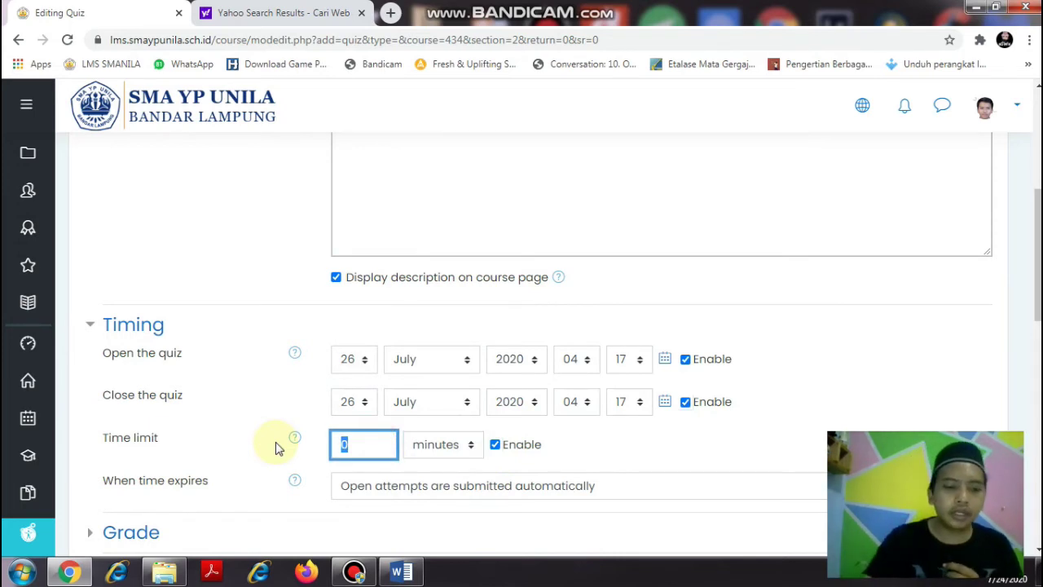
pyautogui.write('20')
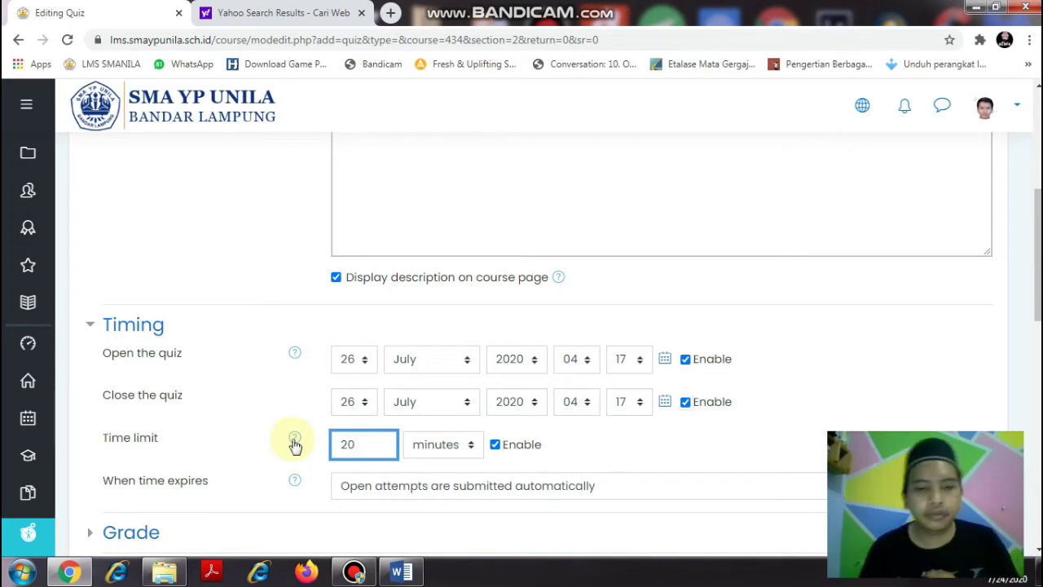
pyautogui.scroll(-1, 516, 456)
pyautogui.scroll(-1, 698, 310)
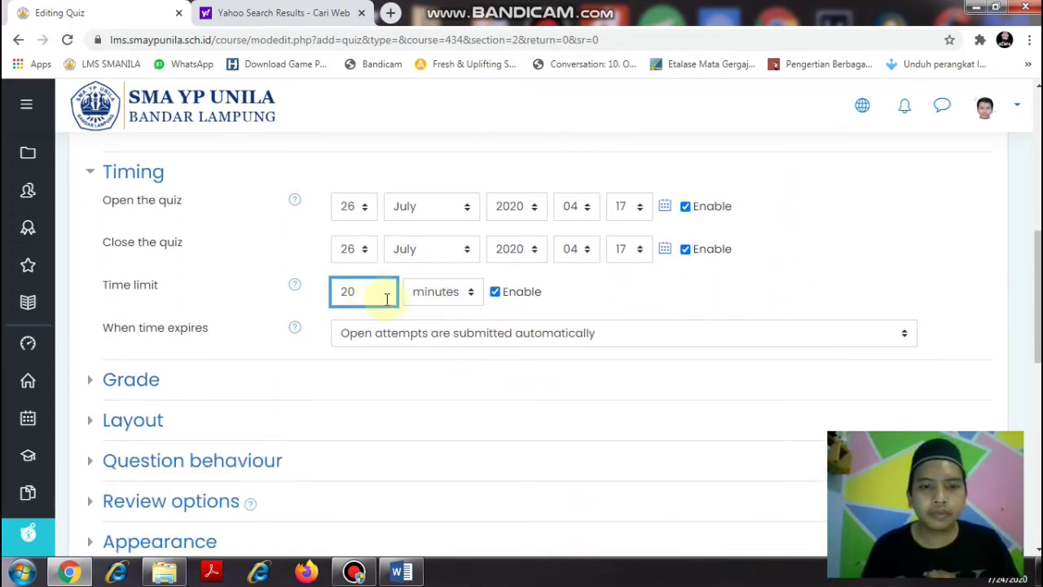
pyautogui.moveTo(361, 293); pyautogui.dragTo(310, 289)
pyautogui.write('10')
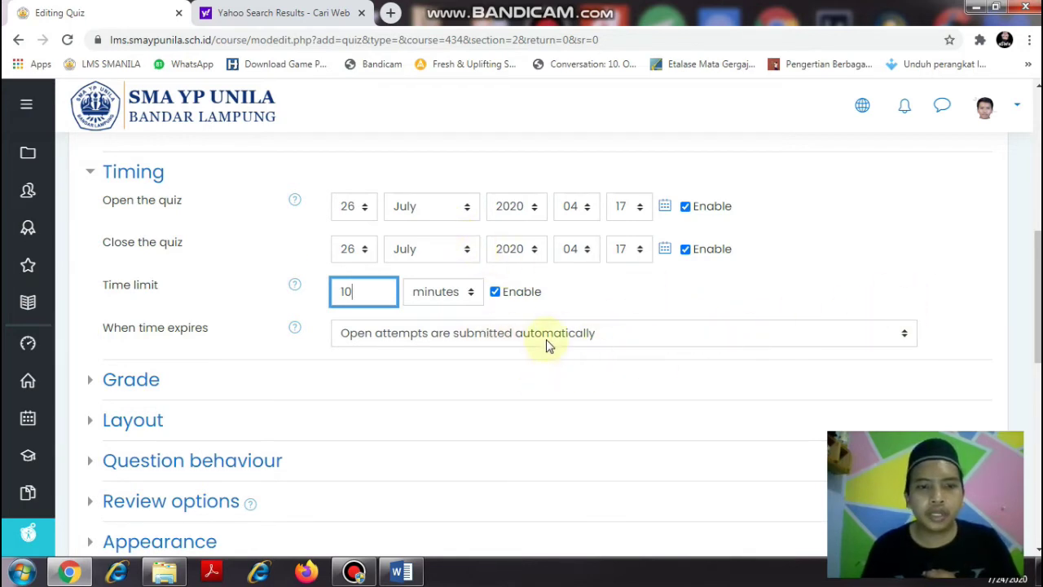
# - Set the quiz's grade to pass to 7 and the attempts allowed to 1, keeping the grade category Uncategorised
pyautogui.scroll(-1, 271, 305)
pyautogui.scroll(-2, 436, 361)
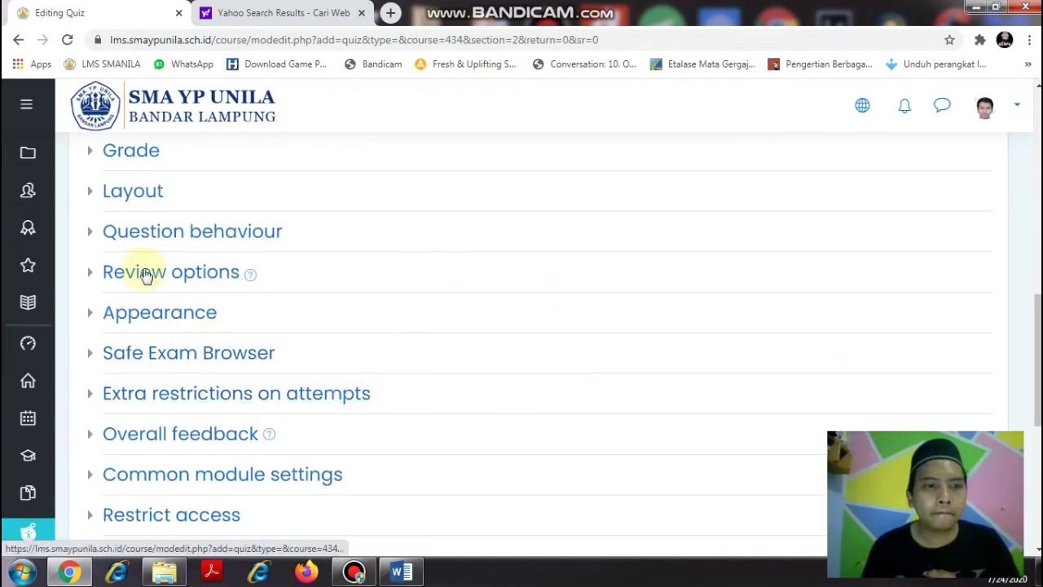
pyautogui.click(90, 154)
pyautogui.click(391, 219)
pyautogui.write('7')
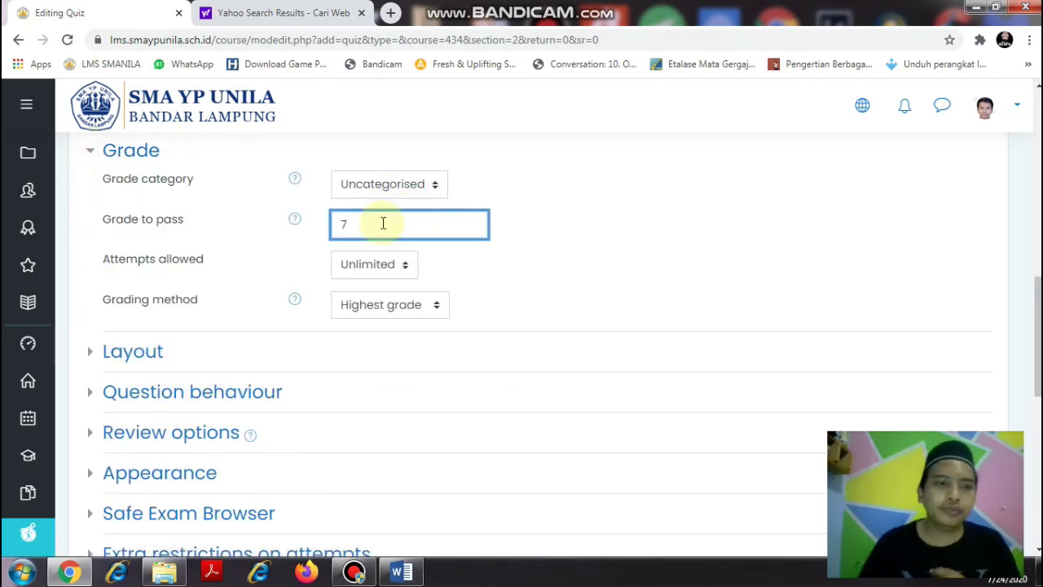
pyautogui.click(386, 7)
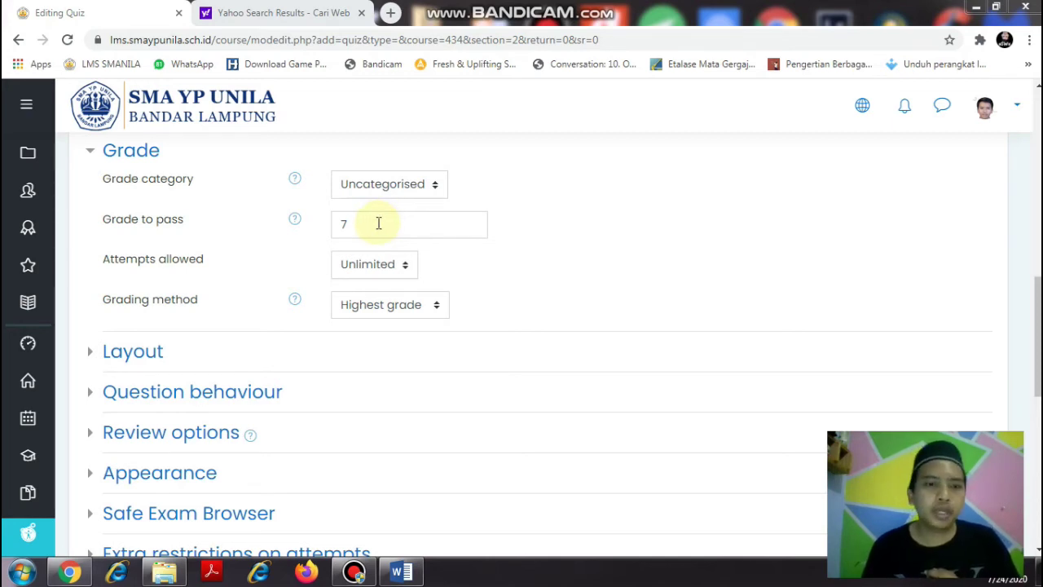
pyautogui.click(405, 269)
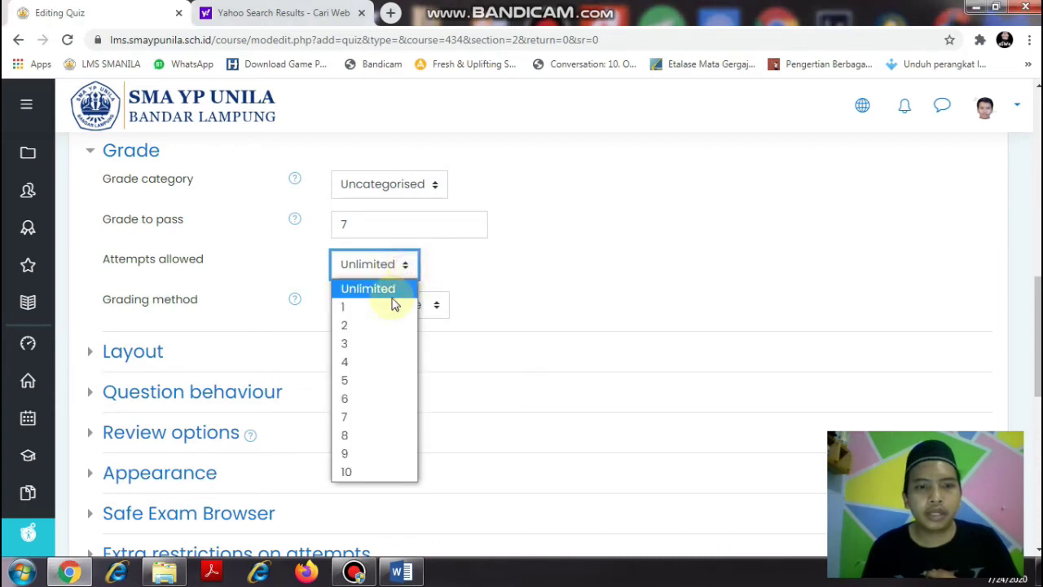
pyautogui.click(348, 308)
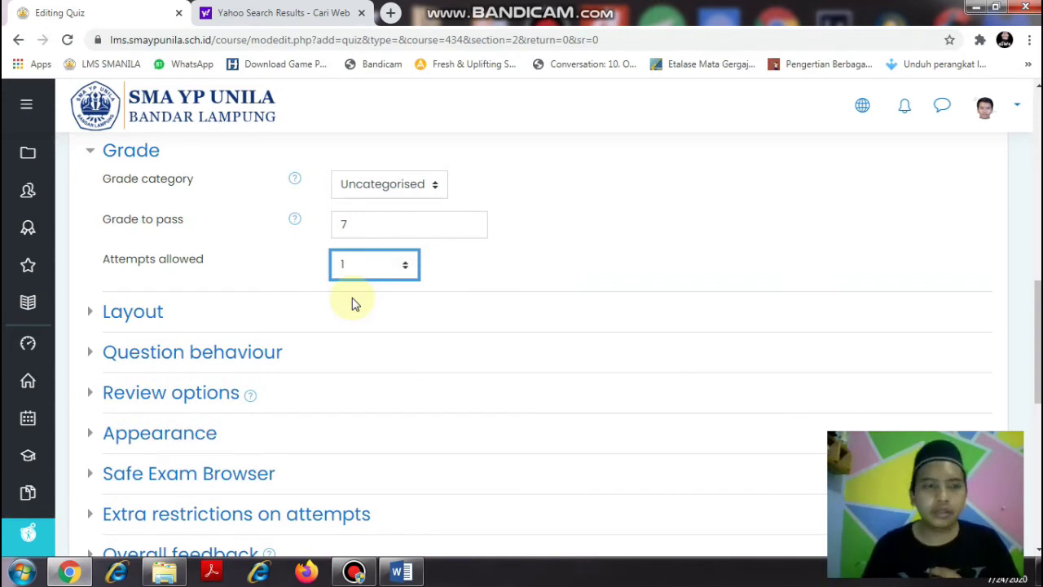
pyautogui.click(426, 183)
pyautogui.click(597, 185)
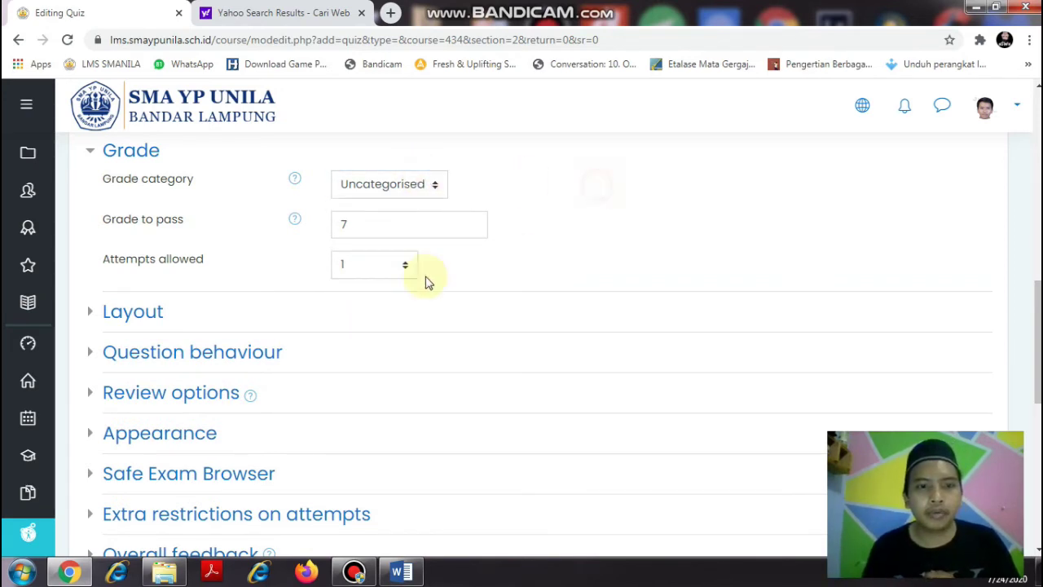
# - Show all Layout settings of the quiz and choose Free as the navigation method
pyautogui.click(90, 313)
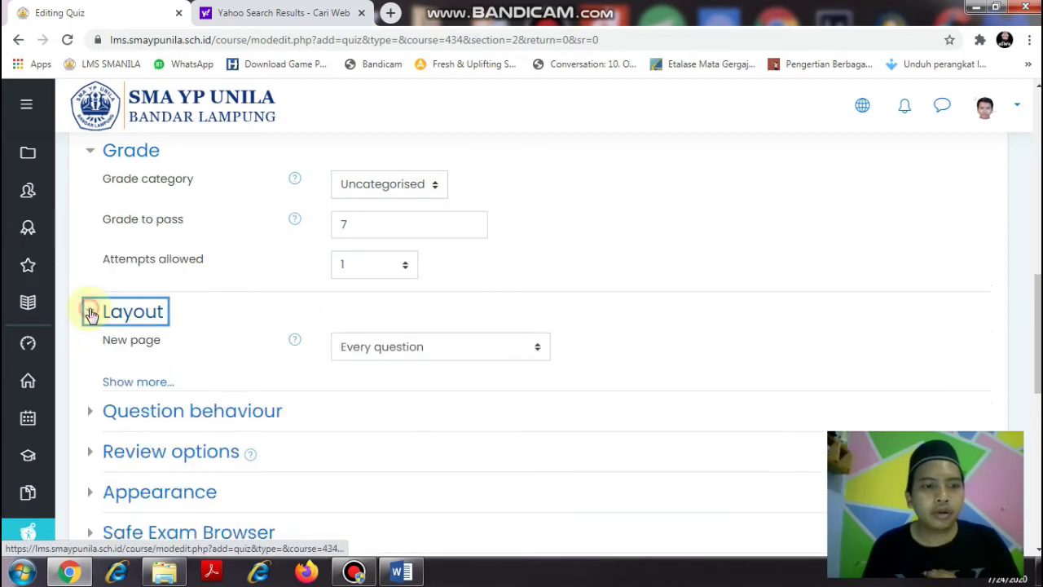
pyautogui.scroll(-1, 420, 317)
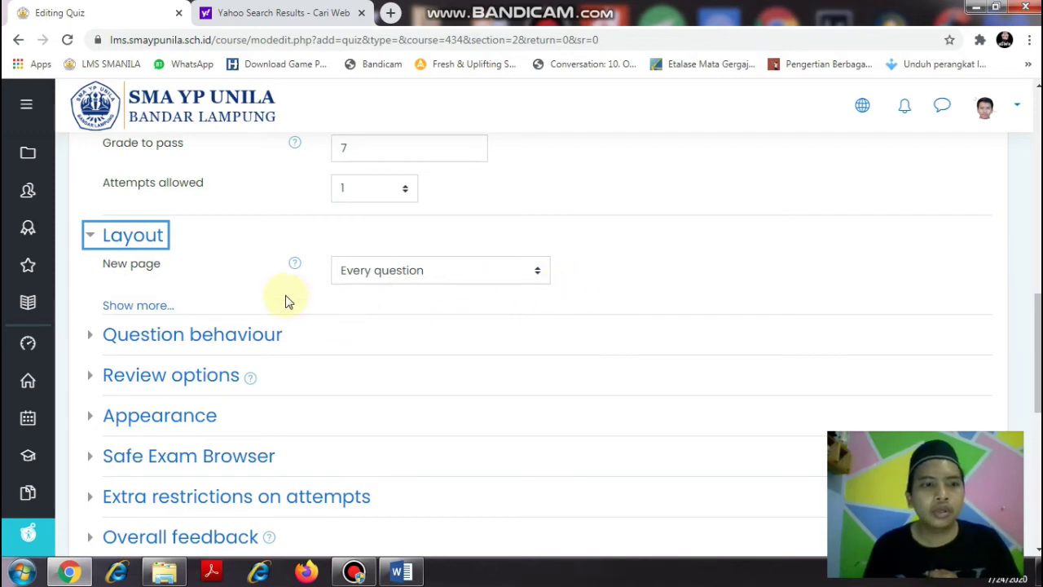
pyautogui.click(138, 306)
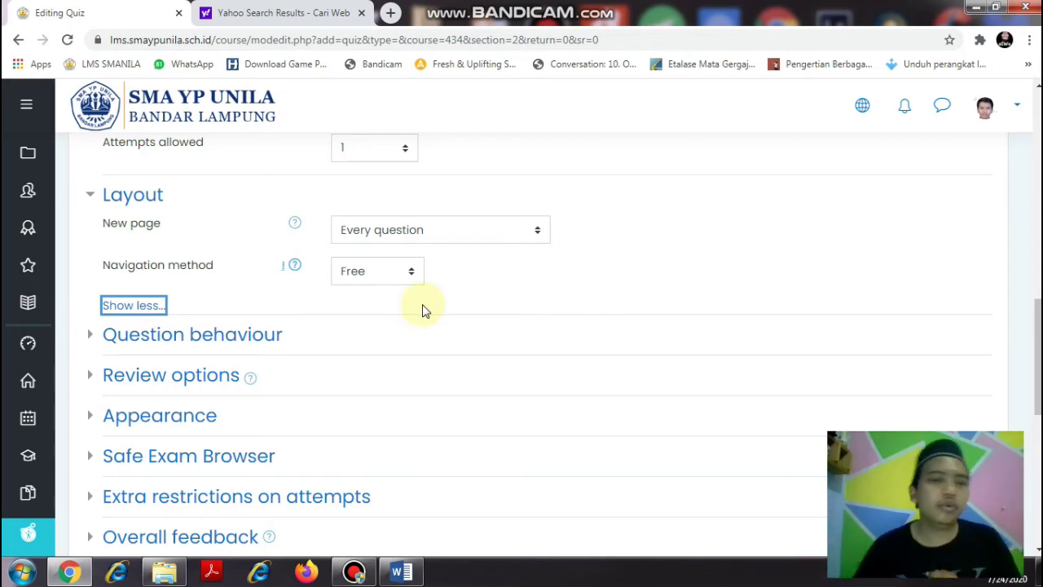
pyautogui.click(415, 270)
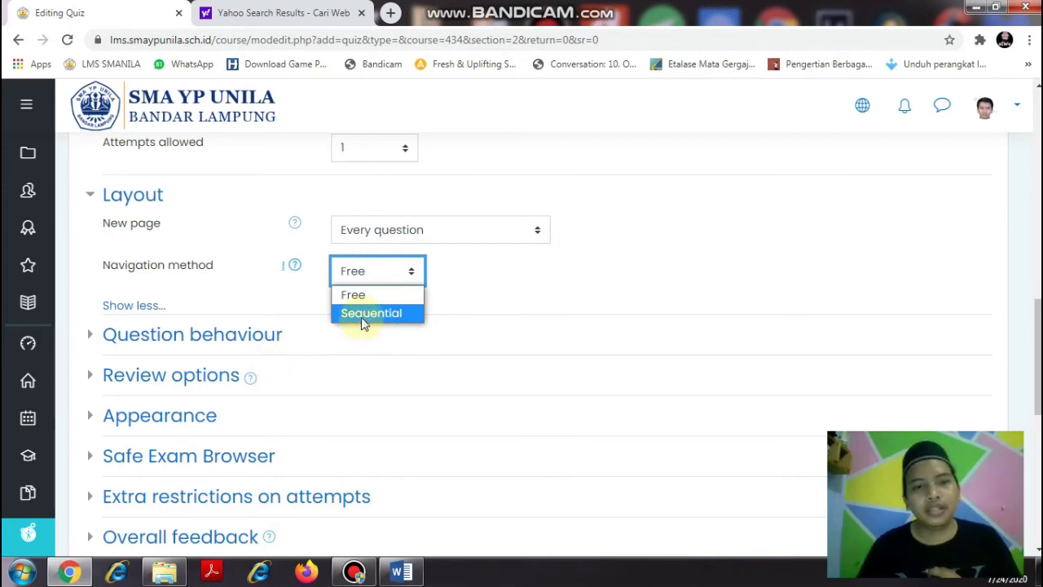
pyautogui.click(371, 300)
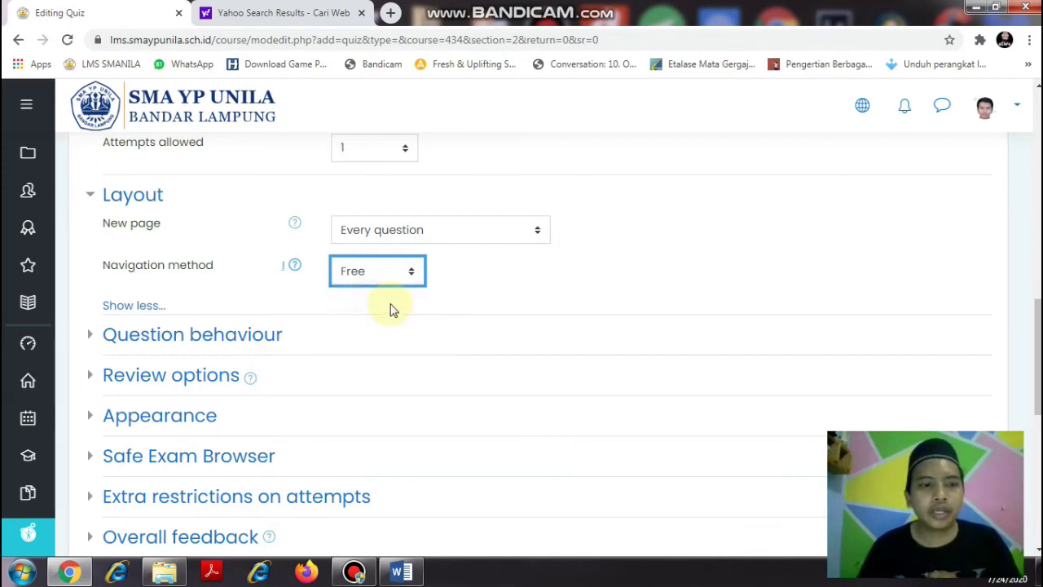
pyautogui.scroll(-1, 450, 313)
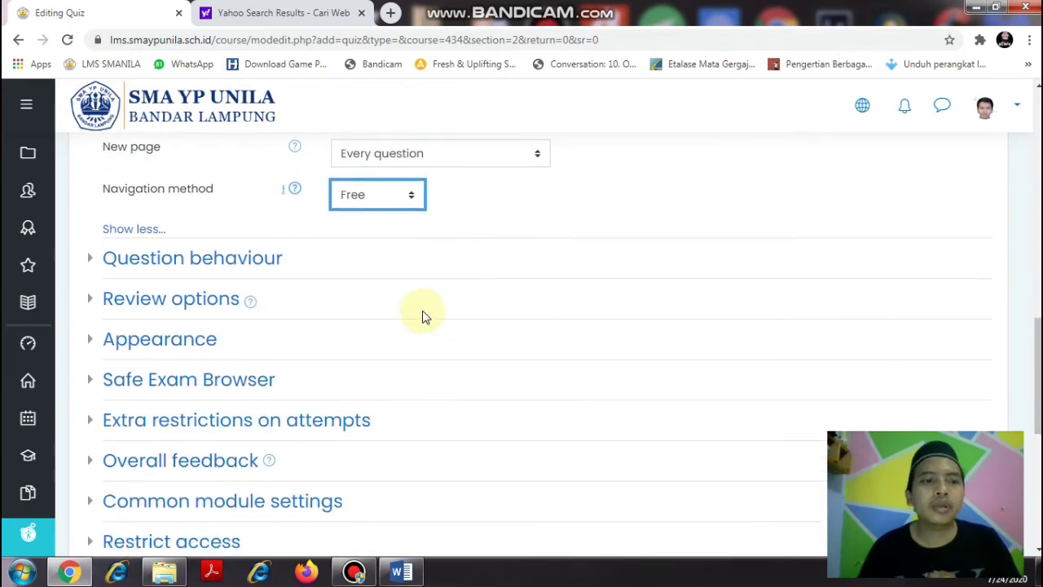
# - Save the new quiz with its current settings and return to the course page
pyautogui.scroll(-1, 426, 300)
pyautogui.scroll(-1, 424, 301)
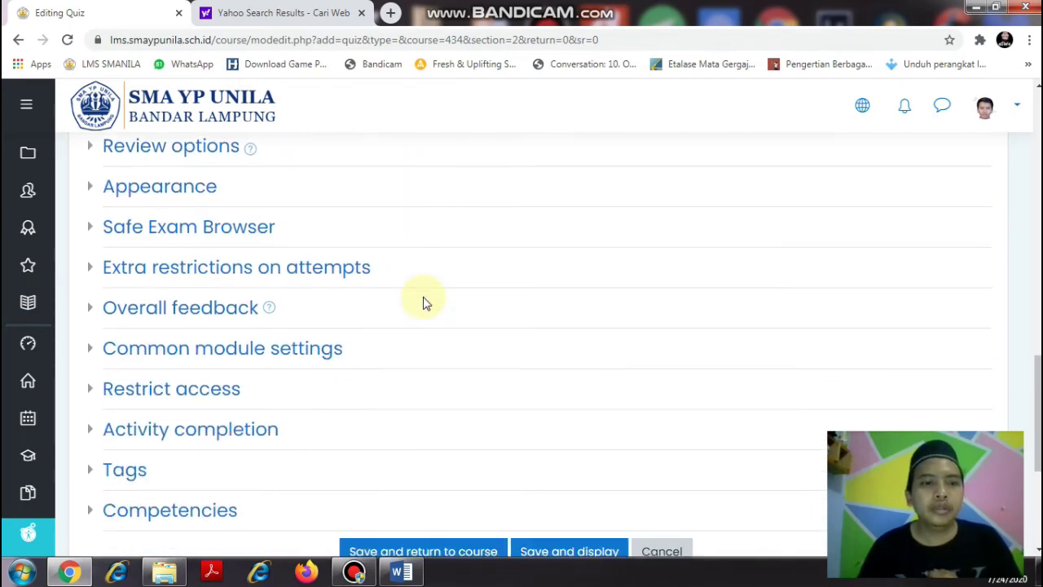
pyautogui.scroll(-2, 423, 301)
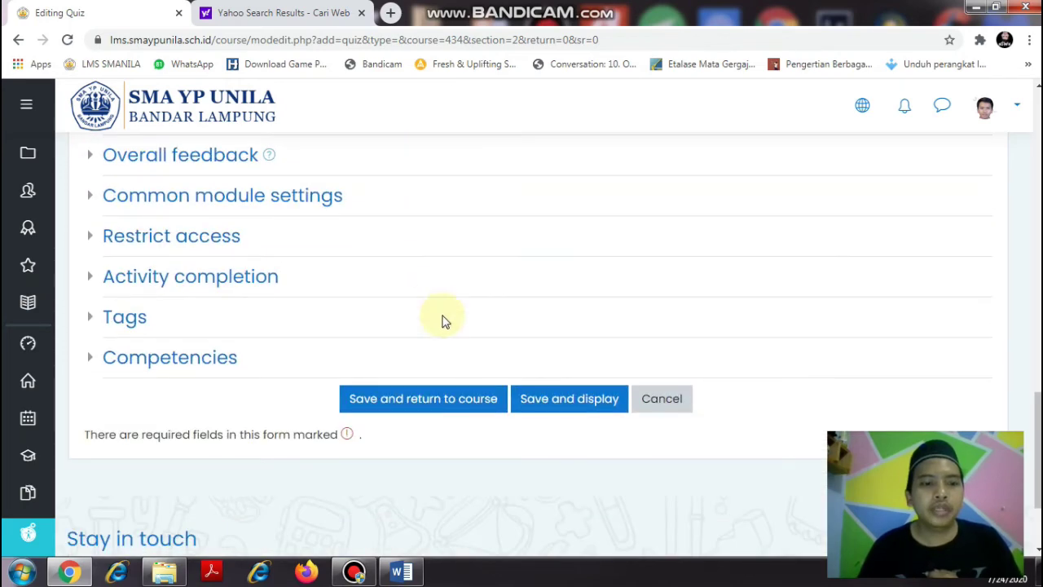
pyautogui.click(445, 407)
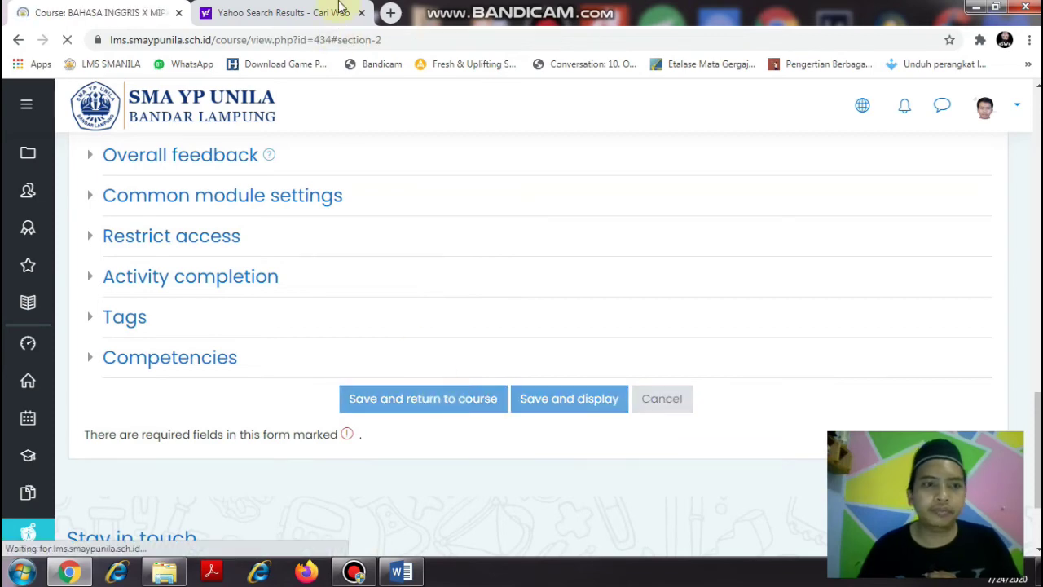
# - Open the PH 1 EXPRESSING CONGRATULATION quiz from the course and start editing its questions
pyautogui.scroll(-1, 554, 368)
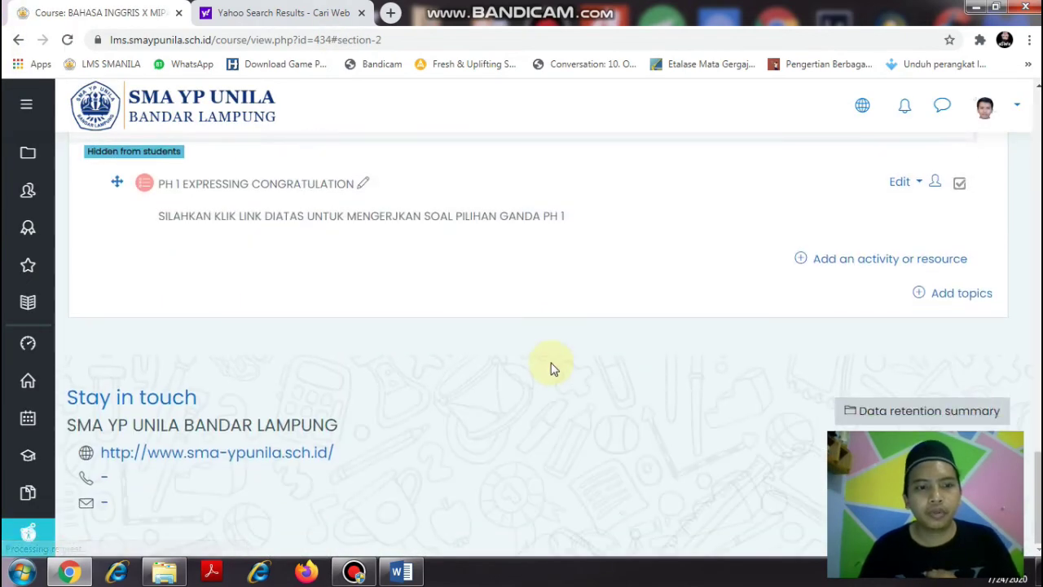
pyautogui.scroll(1, 416, 352)
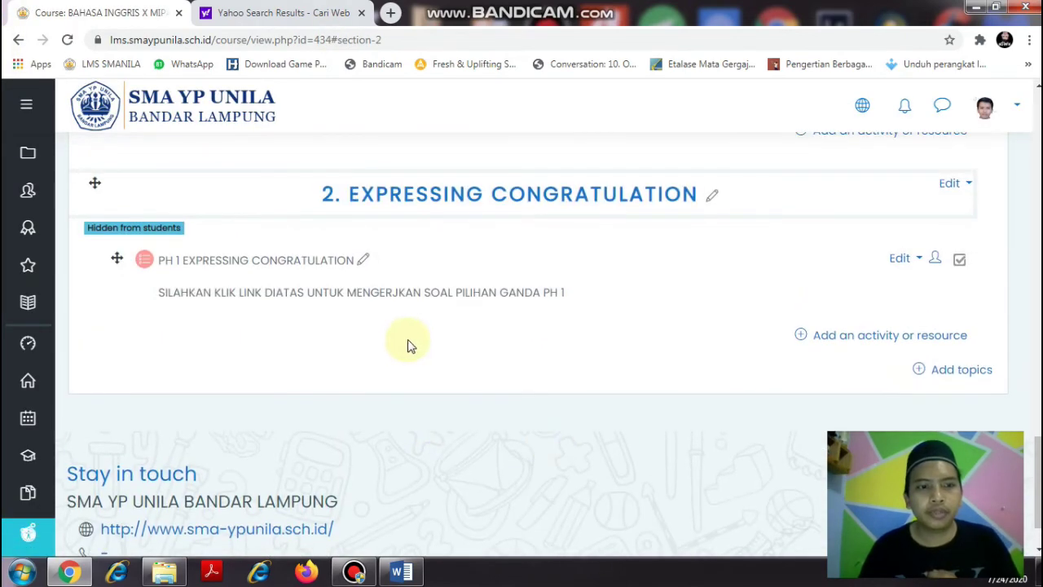
pyautogui.click(261, 267)
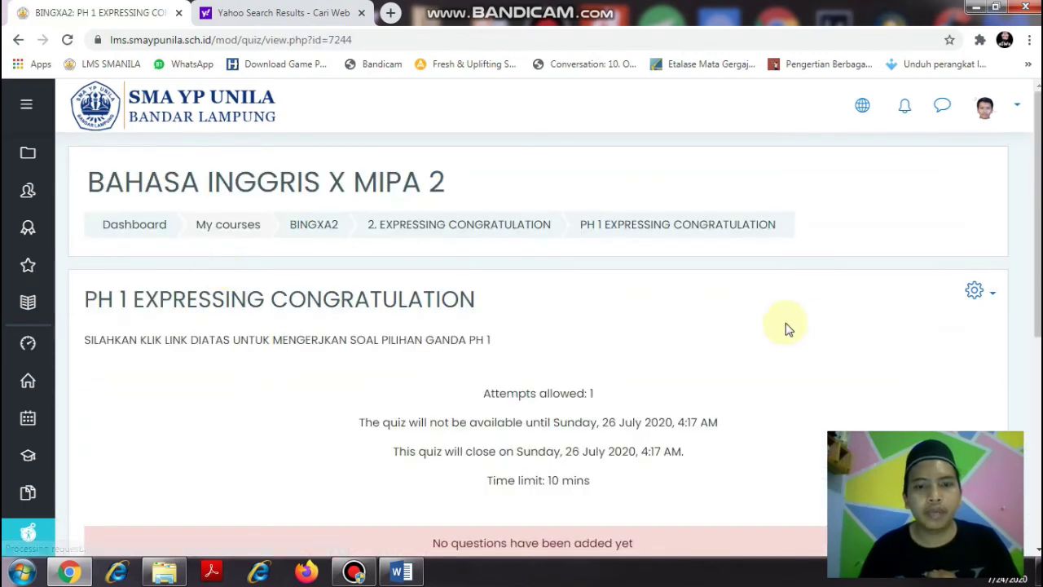
pyautogui.scroll(-1, 815, 342)
pyautogui.scroll(-3, 807, 344)
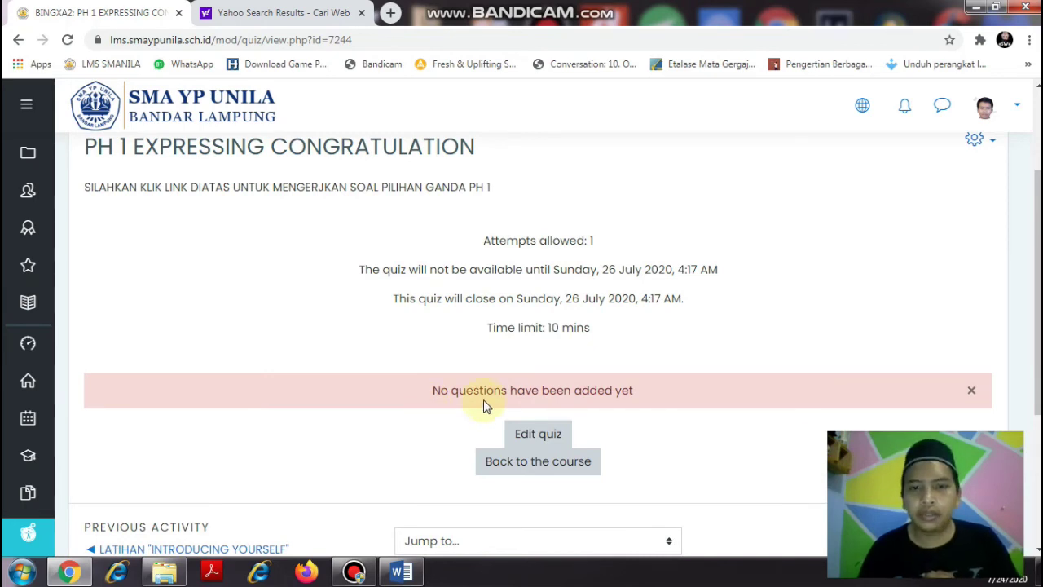
pyautogui.scroll(2, 903, 338)
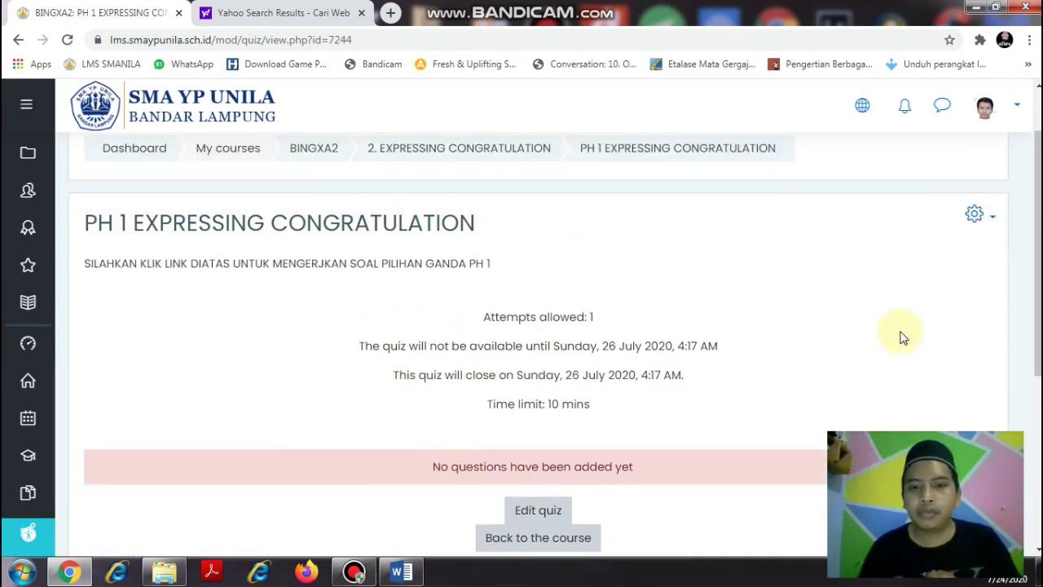
pyautogui.scroll(-2, 815, 375)
pyautogui.click(526, 437)
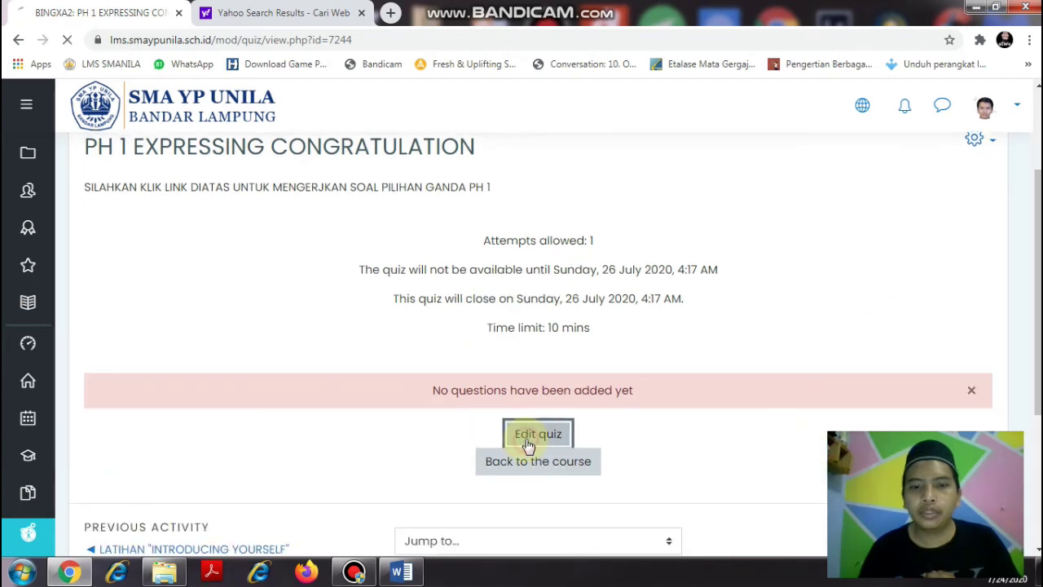
pyautogui.scroll(-4, 362, 315)
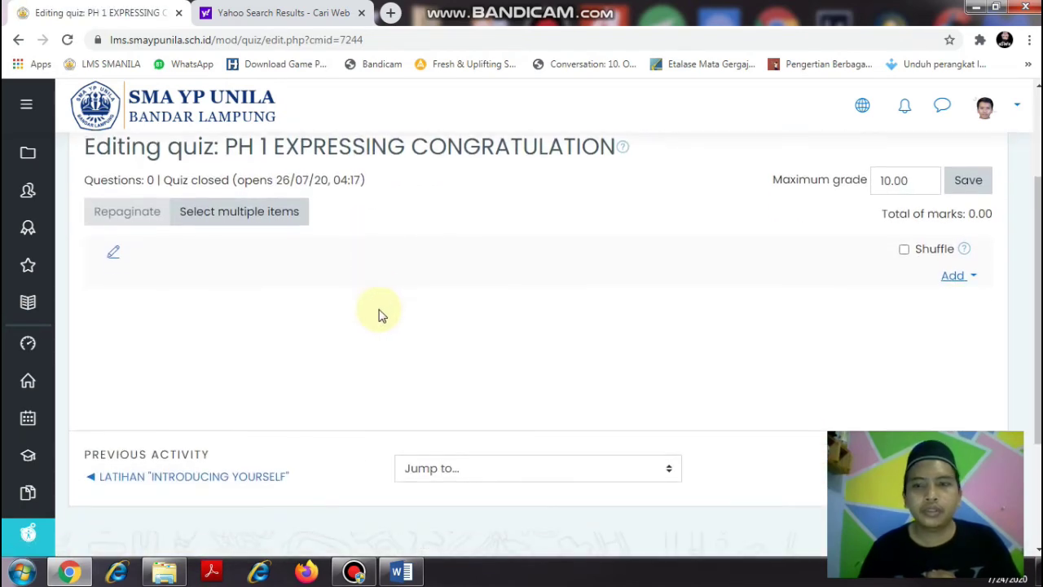
# - Add all questions of the question bank category PG PH 1 to the quiz
pyautogui.click(971, 277)
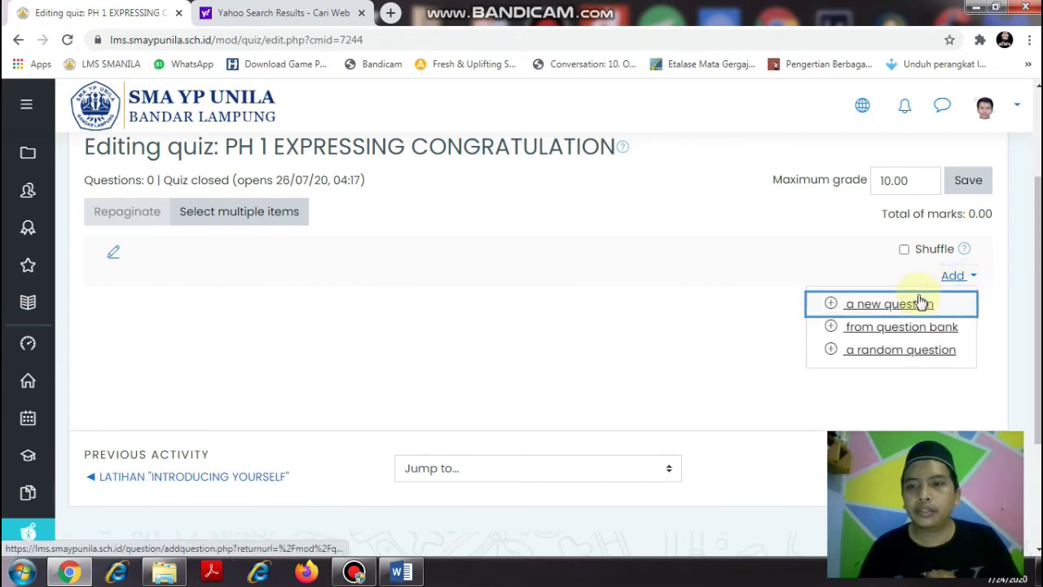
pyautogui.click(903, 330)
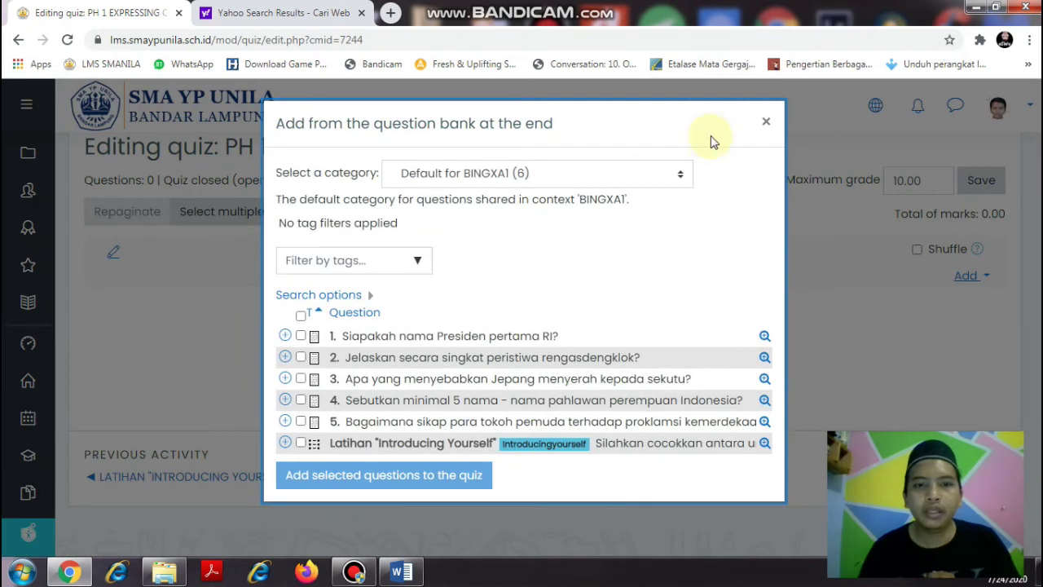
pyautogui.click(681, 174)
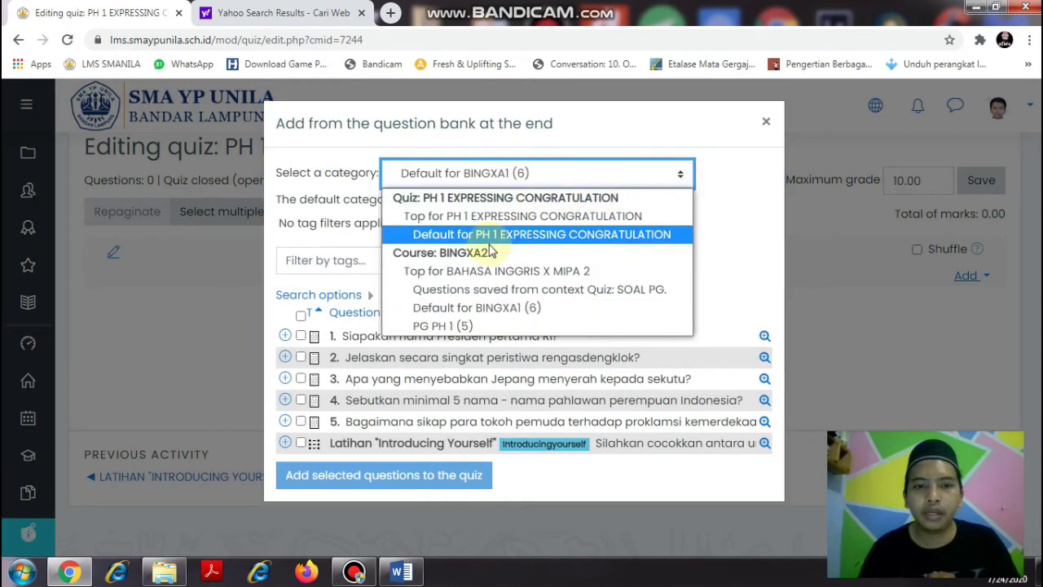
pyautogui.click(479, 334)
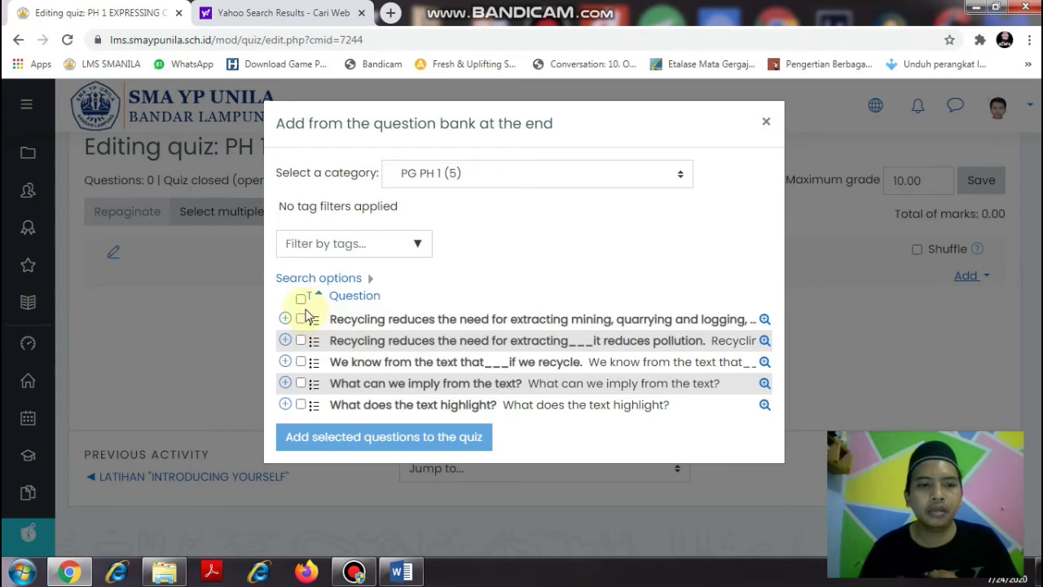
pyautogui.click(301, 319)
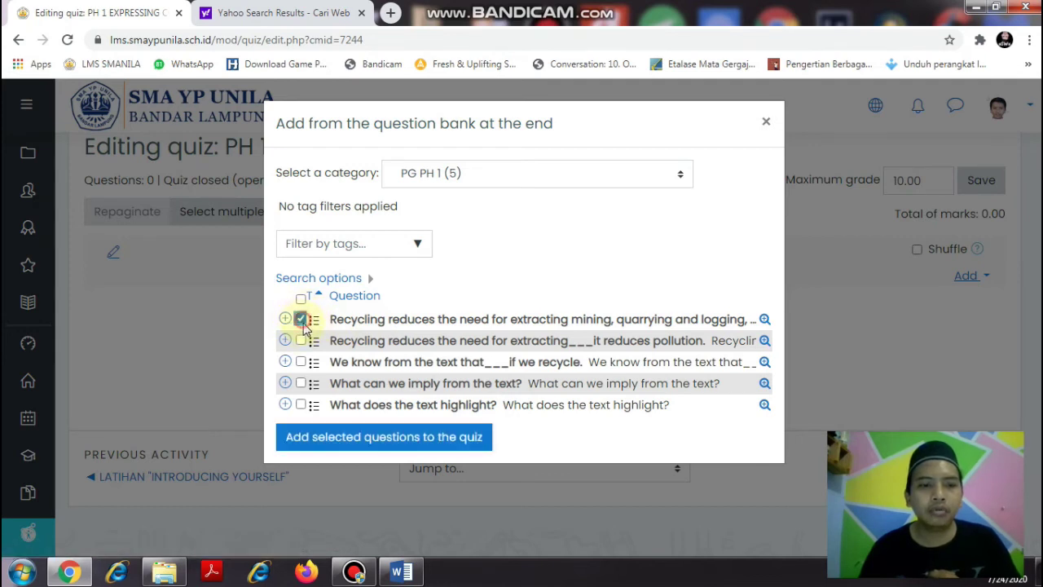
pyautogui.click(300, 361)
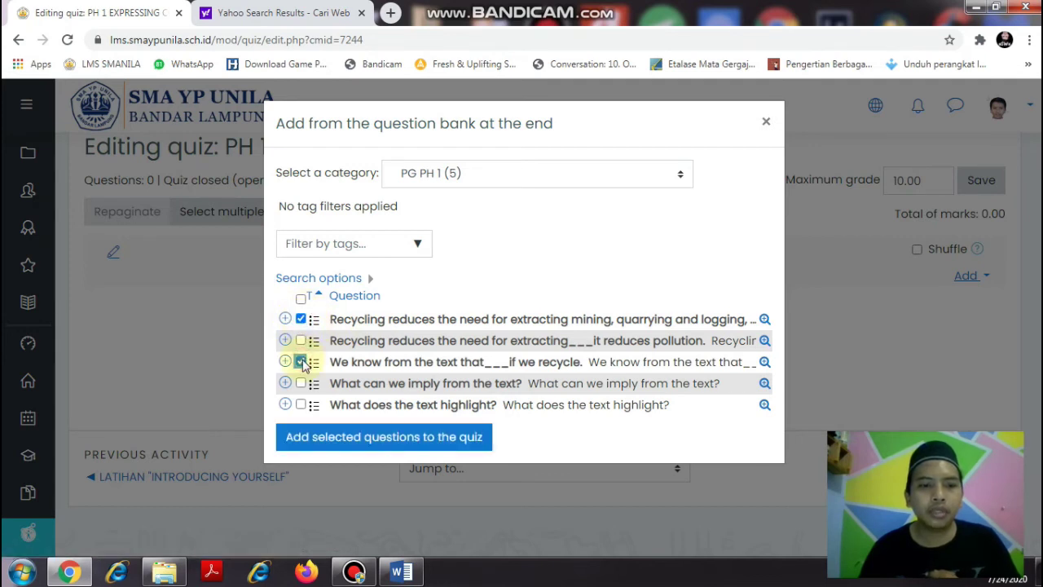
pyautogui.click(301, 300)
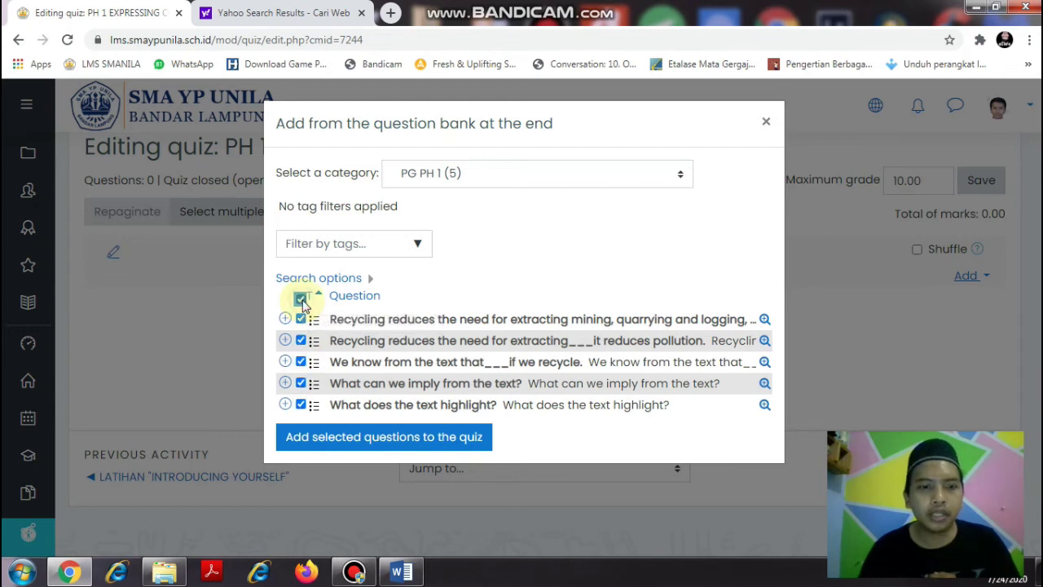
pyautogui.click(432, 444)
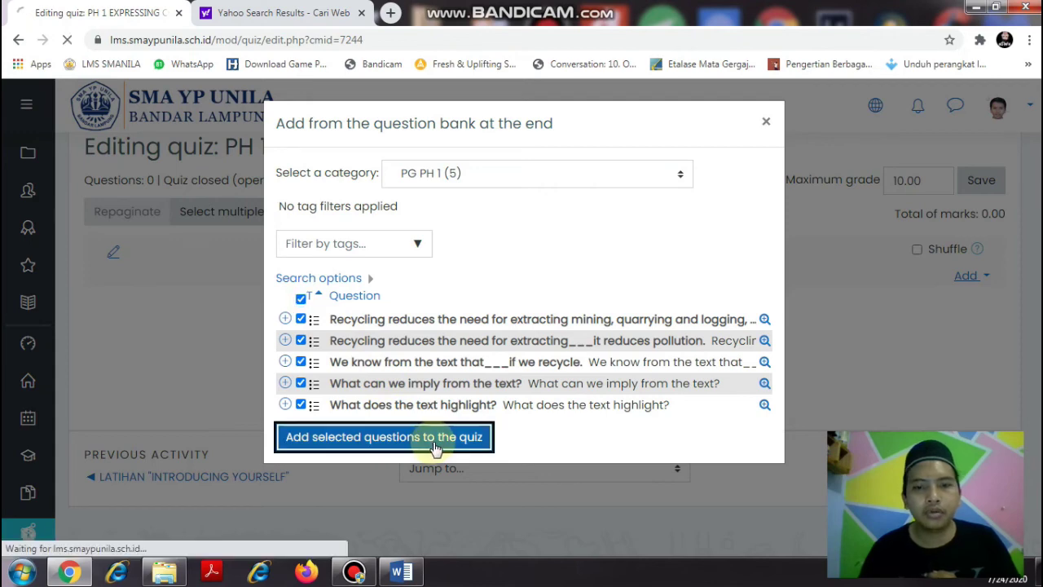
# - Set the quiz's maximum grade to 100 and save it
pyautogui.scroll(-2, 878, 393)
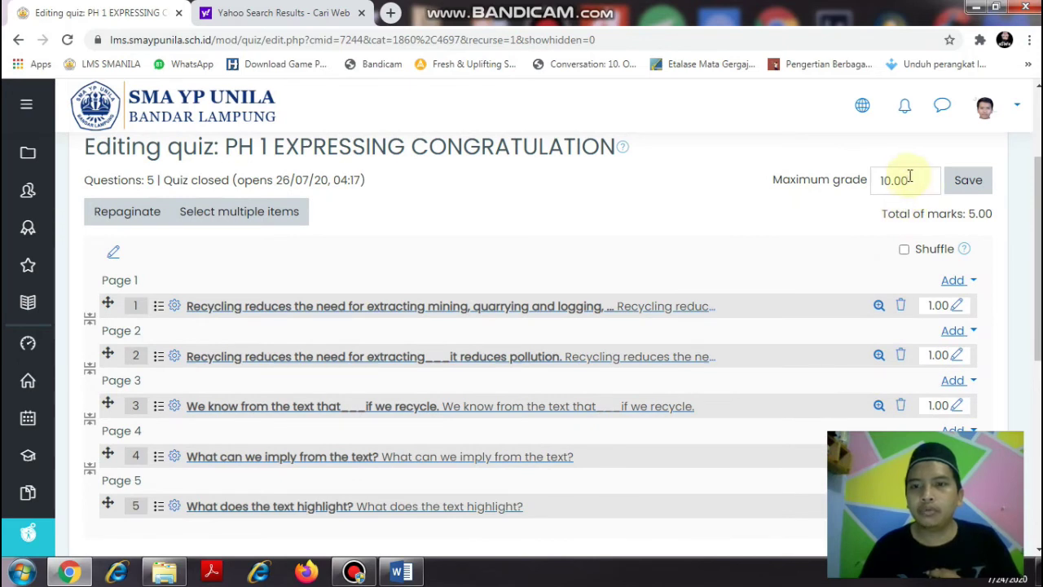
pyautogui.moveTo(923, 184); pyautogui.dragTo(784, 256)
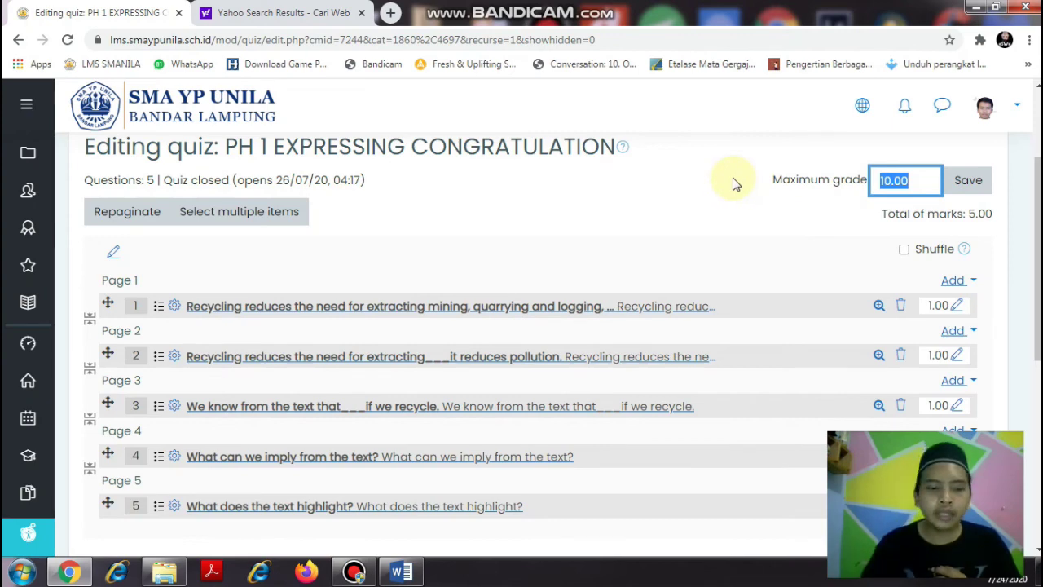
pyautogui.write('100')
pyautogui.press('Return')
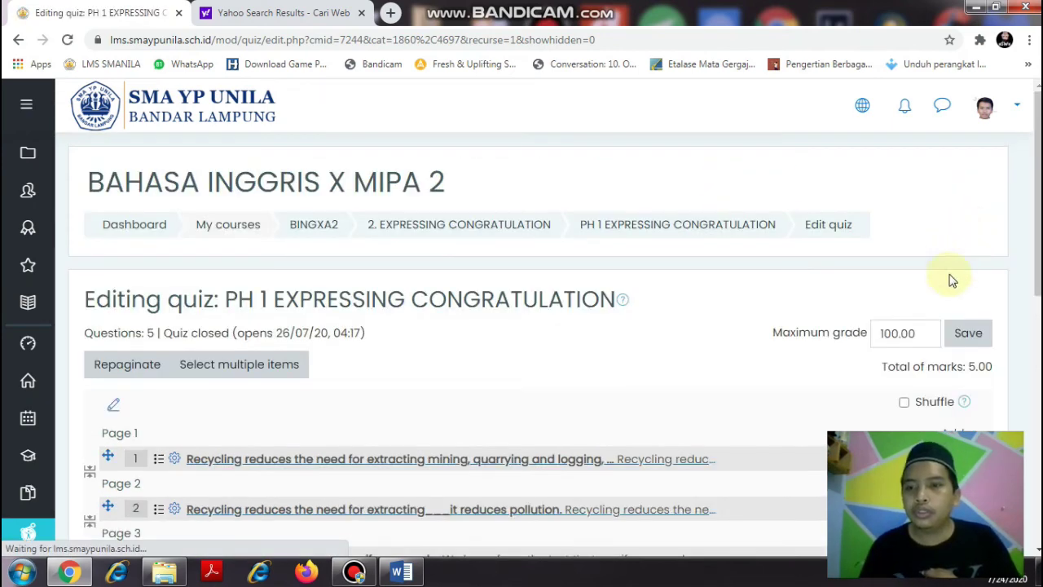
# - Set the maximum mark of each of the five quiz questions to 20
pyautogui.scroll(-3, 950, 274)
pyautogui.scroll(1, 938, 276)
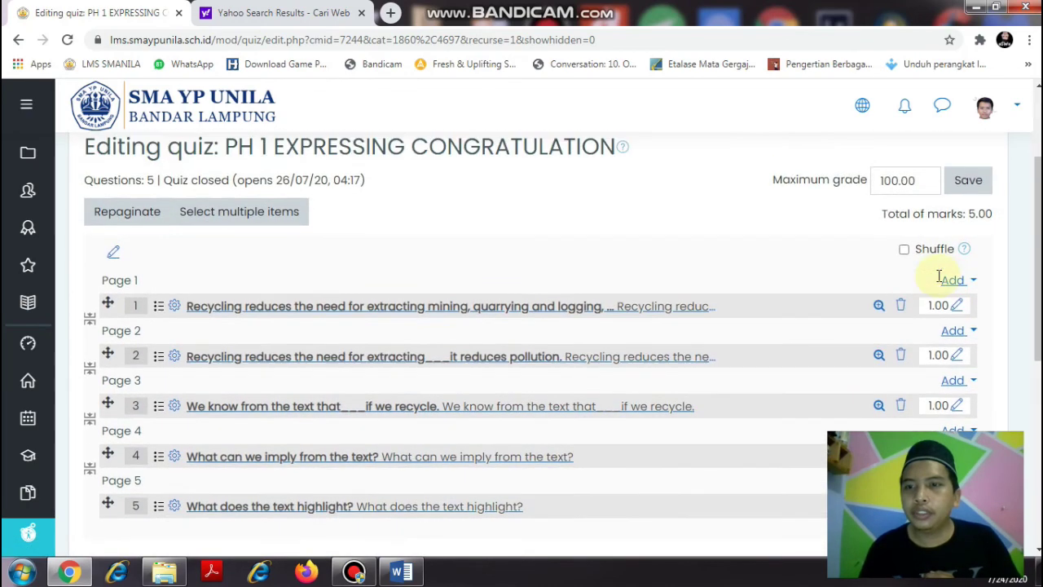
pyautogui.scroll(-1, 941, 269)
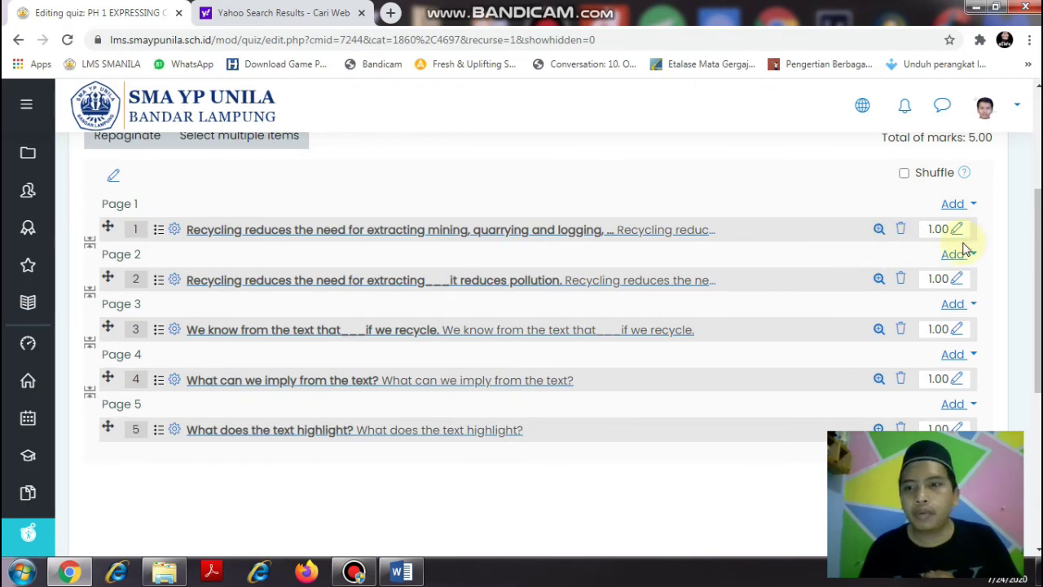
pyautogui.scroll(1, 954, 233)
pyautogui.scroll(-1, 918, 252)
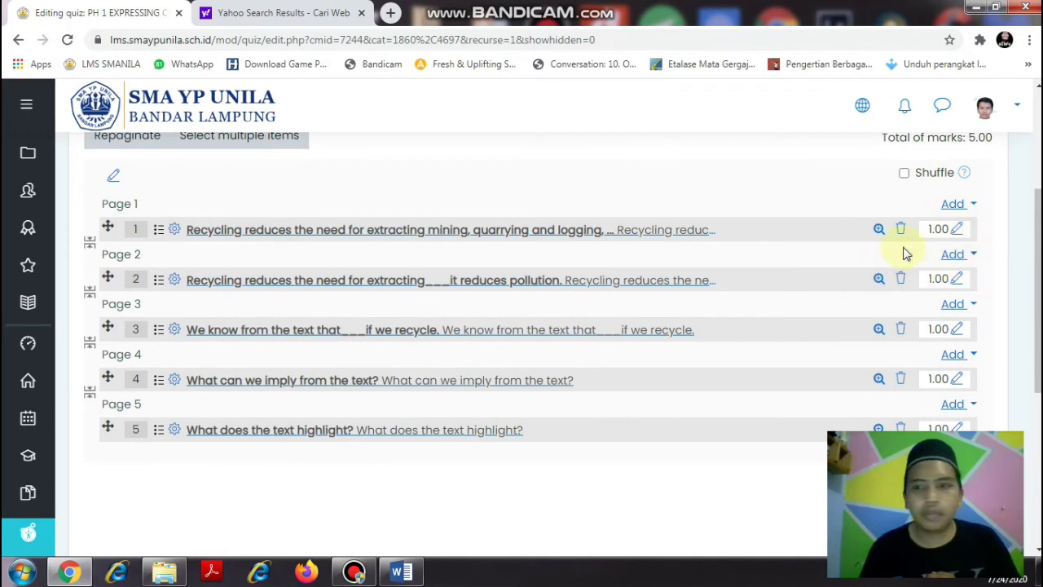
pyautogui.click(957, 231)
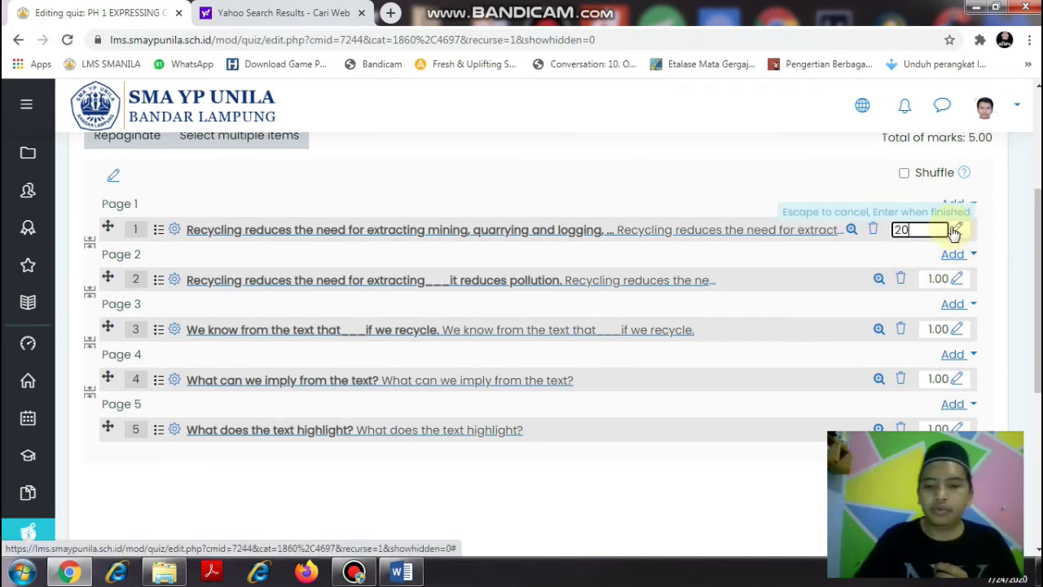
pyautogui.press('Return')
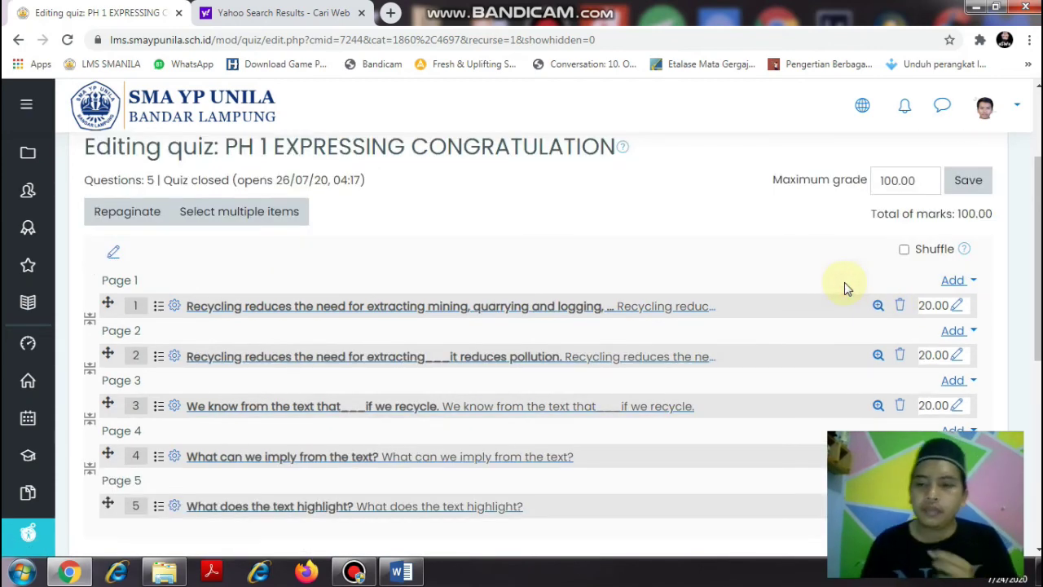
# - Review the quiz's question list, the mark of each question and the total of marks
pyautogui.scroll(-1, 854, 249)
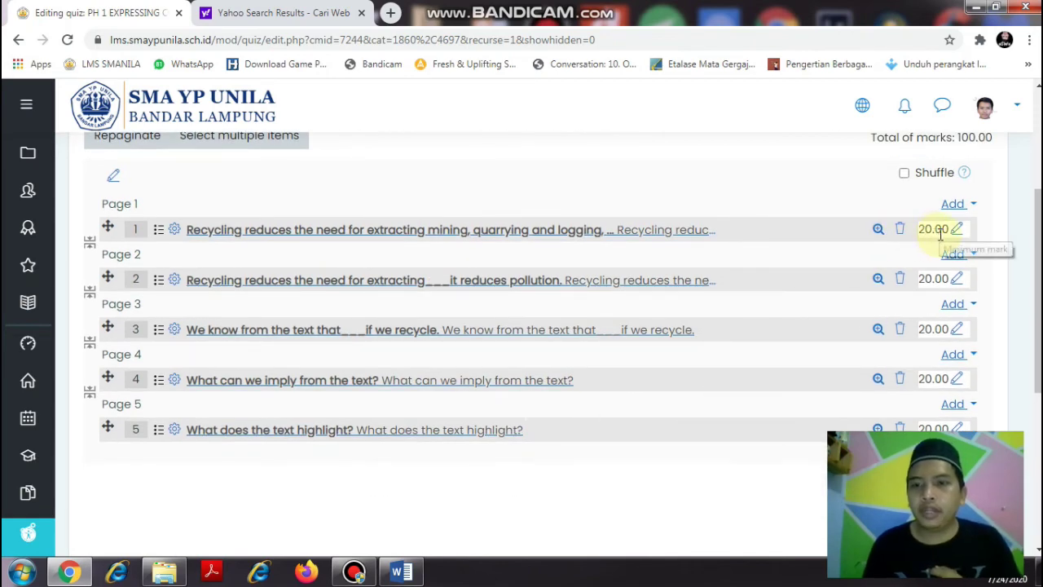
pyautogui.scroll(1, 955, 235)
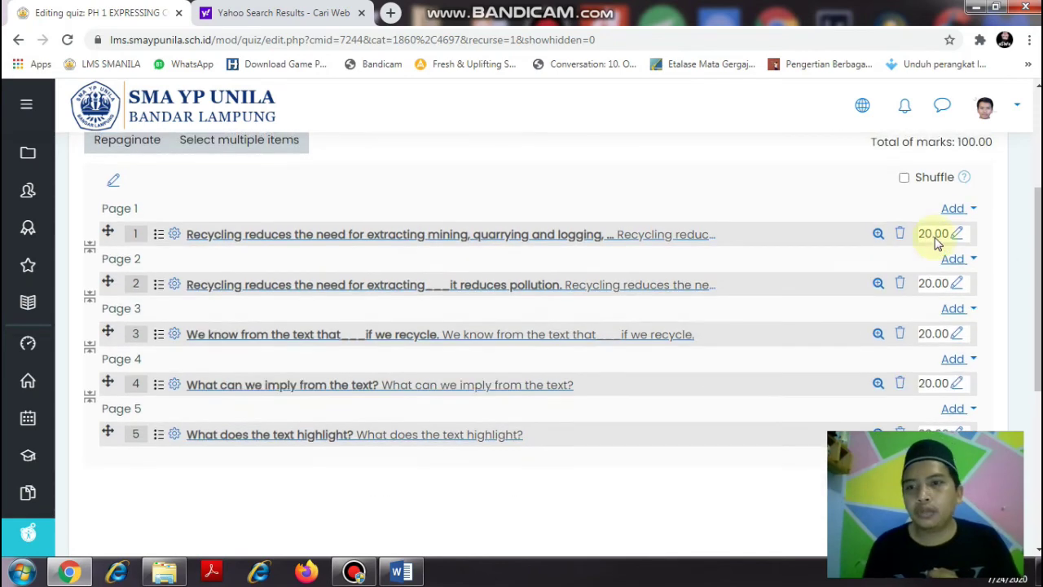
pyautogui.scroll(-1, 959, 330)
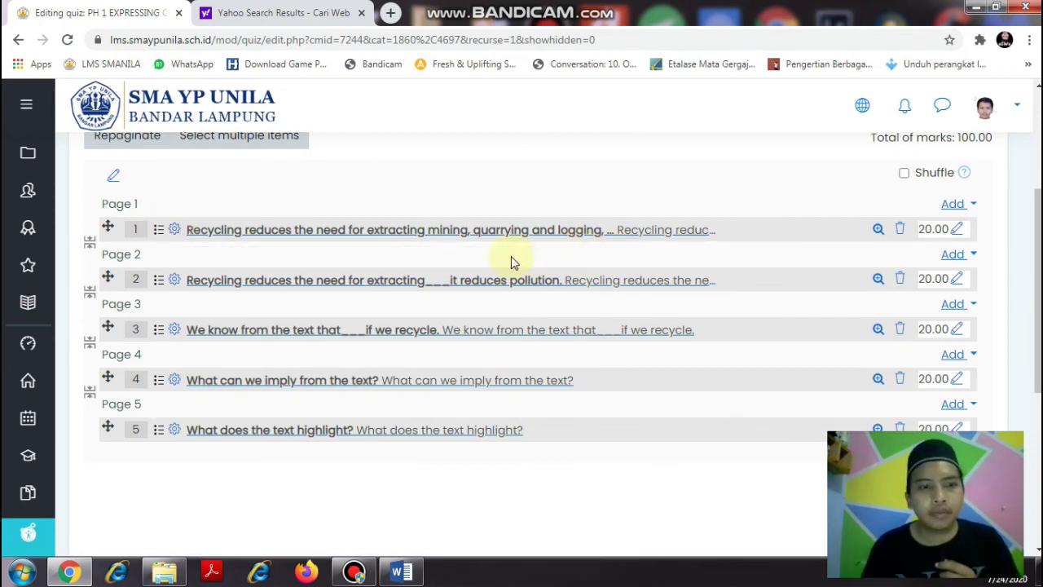
pyautogui.scroll(-1, 402, 211)
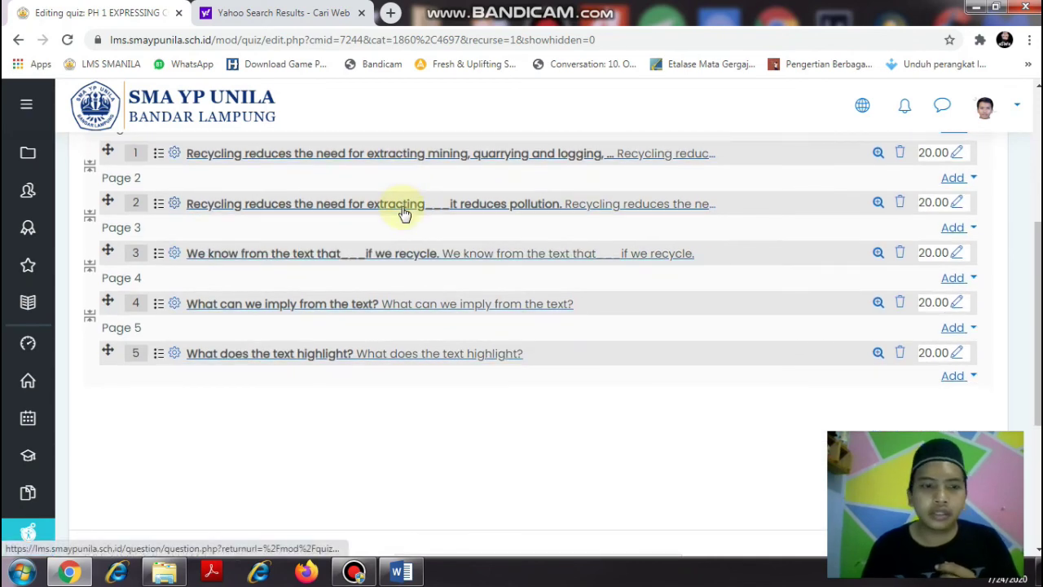
pyautogui.scroll(-3, 402, 212)
pyautogui.scroll(10, 403, 211)
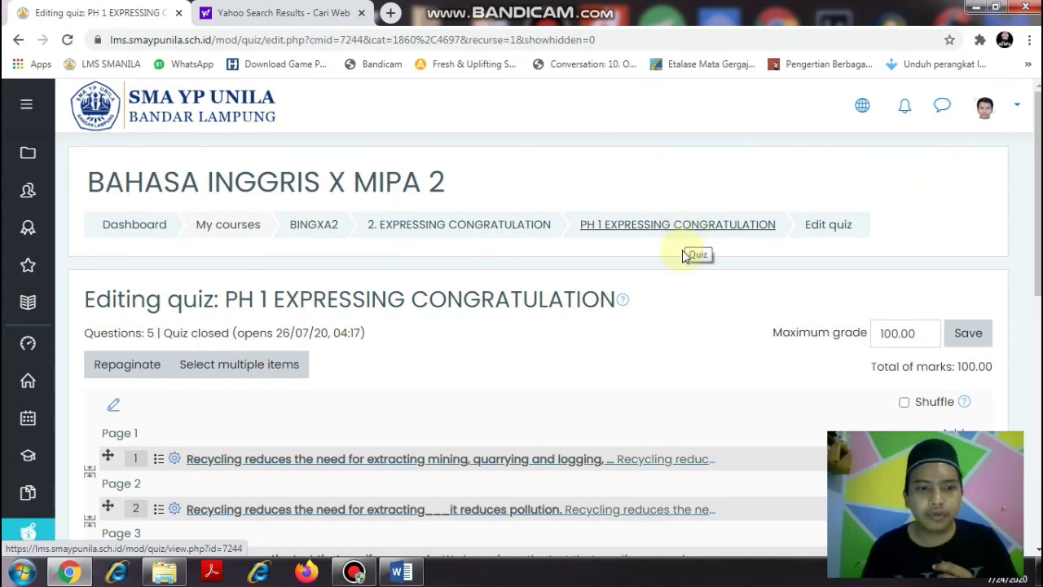
pyautogui.scroll(-2, 624, 350)
pyautogui.scroll(2, 740, 204)
# - Return to the quiz's overview page and start a timed preview attempt
pyautogui.click(709, 231)
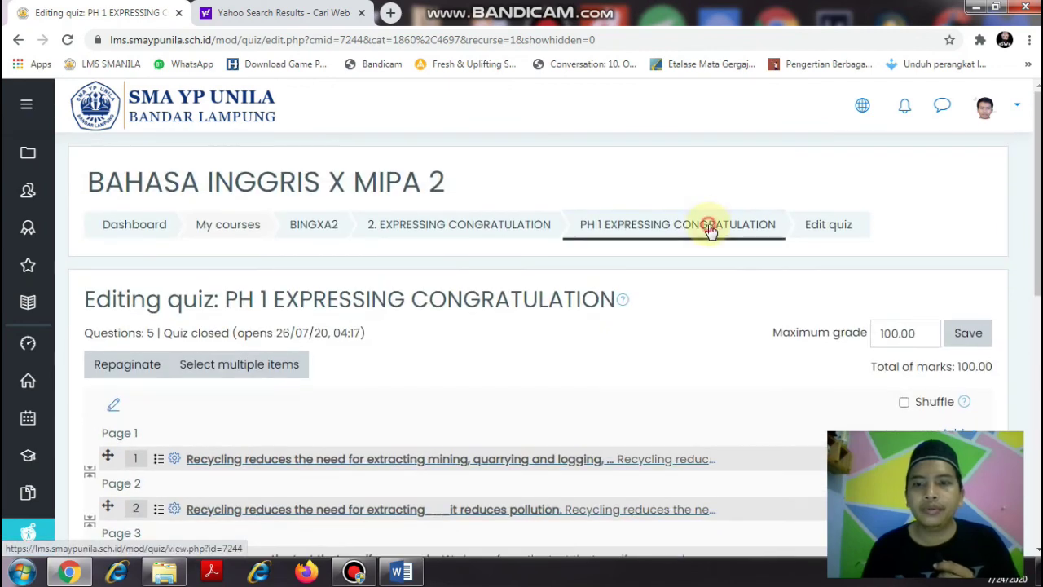
pyautogui.scroll(-2, 500, 216)
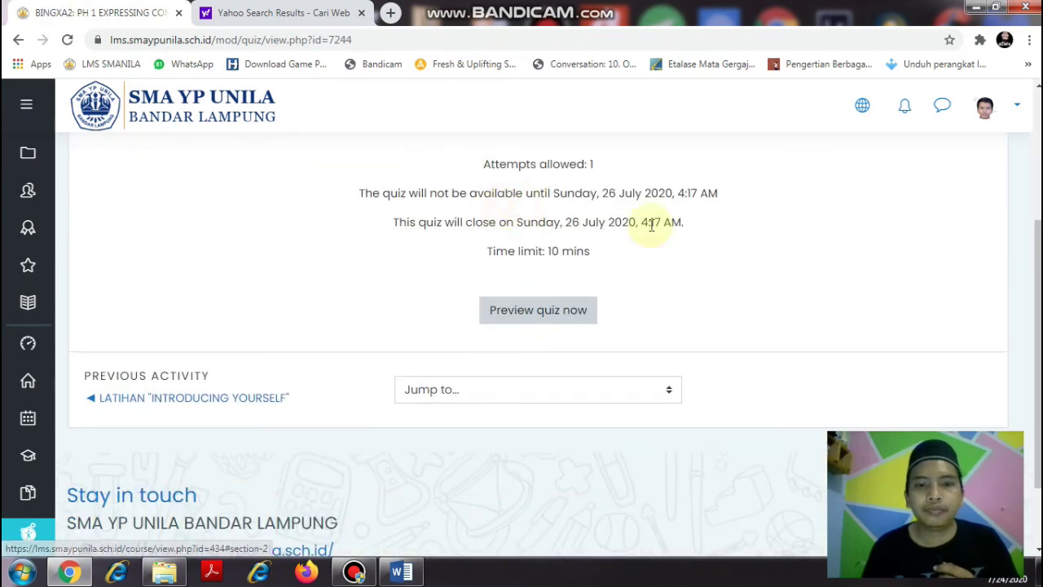
pyautogui.click(536, 315)
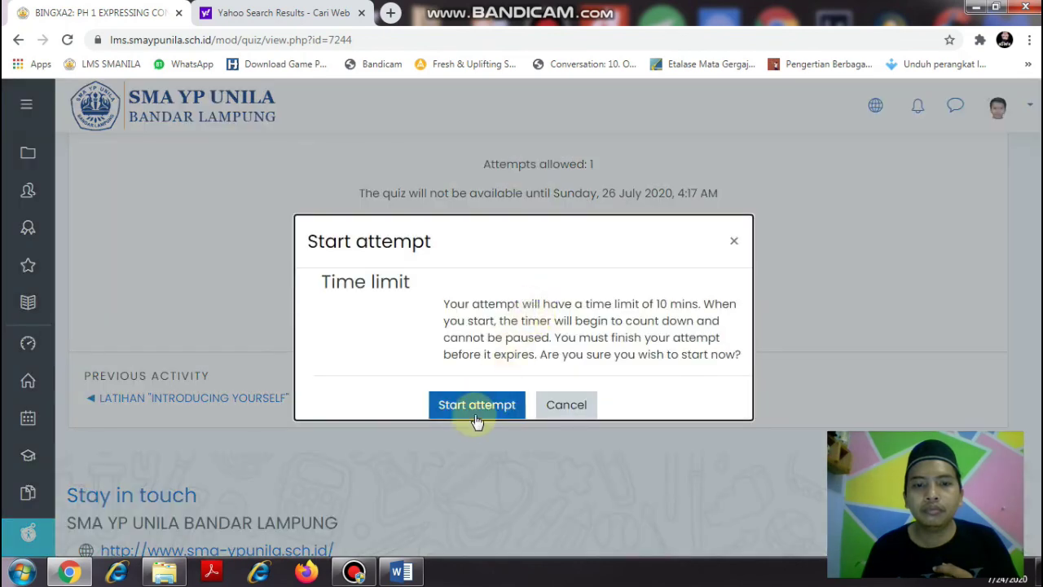
pyautogui.click(478, 407)
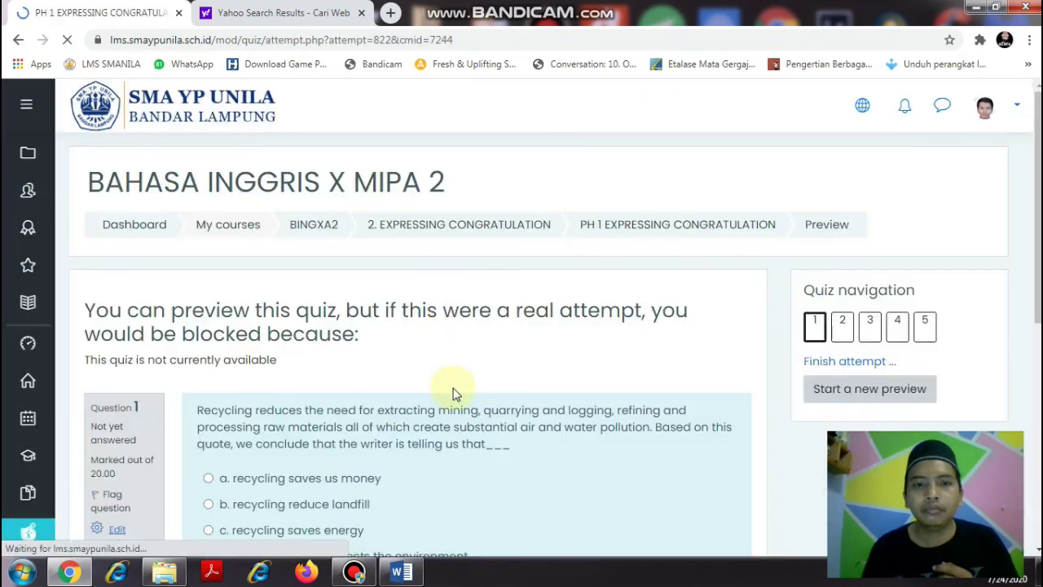
# - Try option b, recycling reduce landfill, as the answer to question 1 and clear the choice
pyautogui.scroll(-1, 388, 270)
pyautogui.scroll(-1, 387, 272)
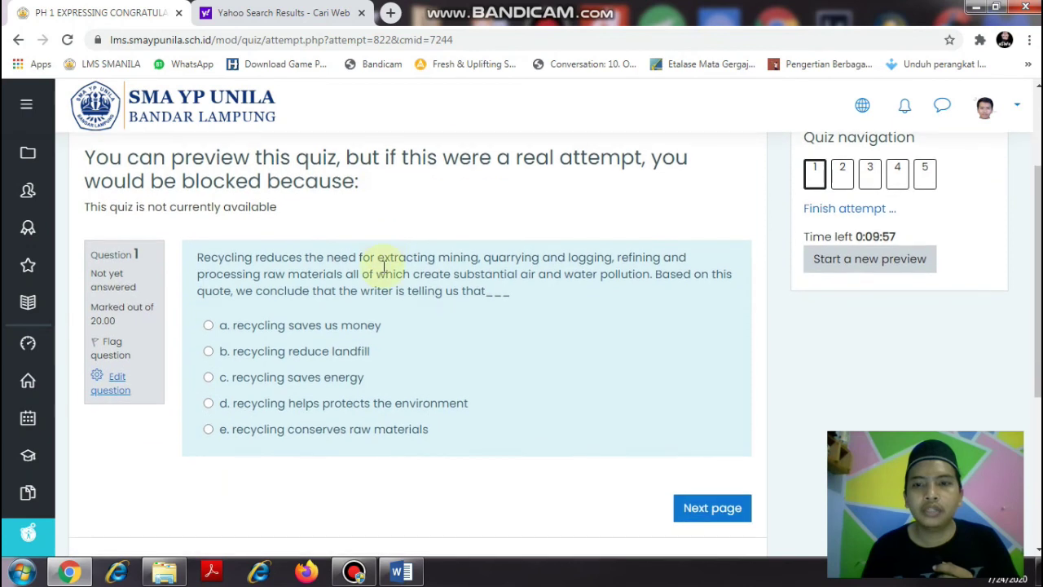
pyautogui.click(208, 351)
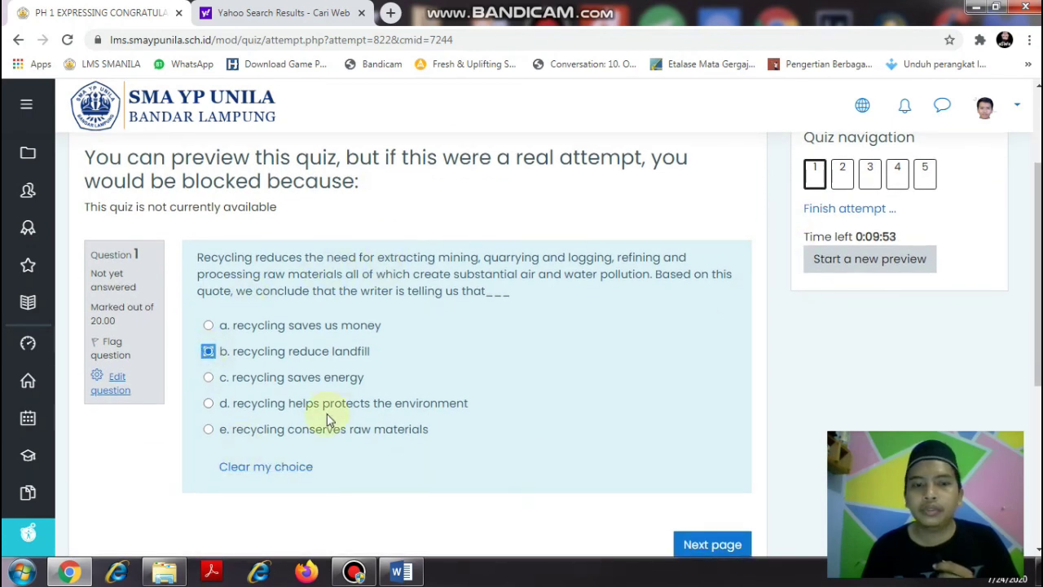
pyautogui.scroll(-1, 326, 415)
pyautogui.click(262, 391)
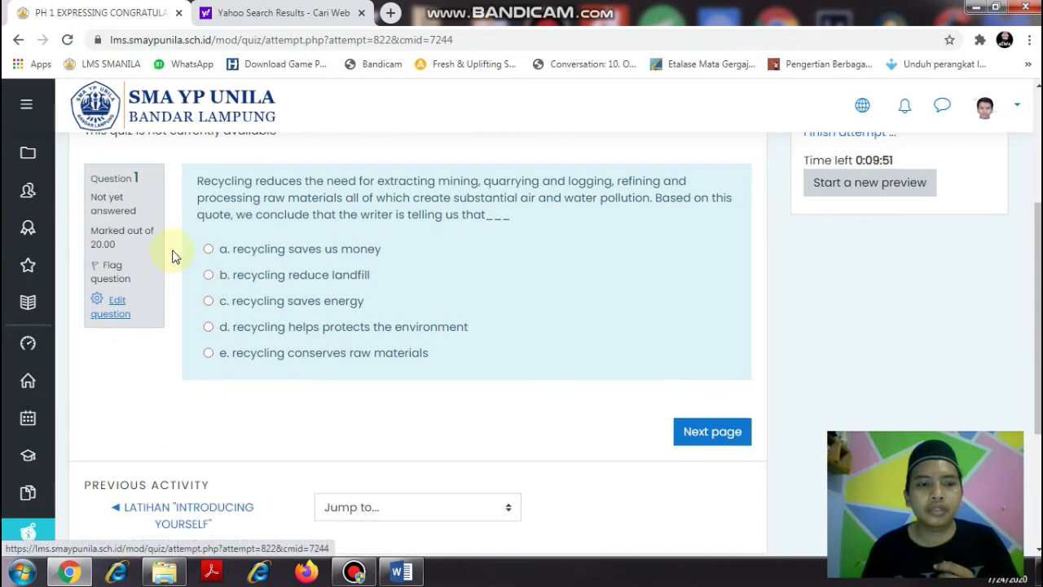
# - Answer question 1 with c, recycling saves energy, and question 3 with c, landfill sites will decrease
pyautogui.click(209, 301)
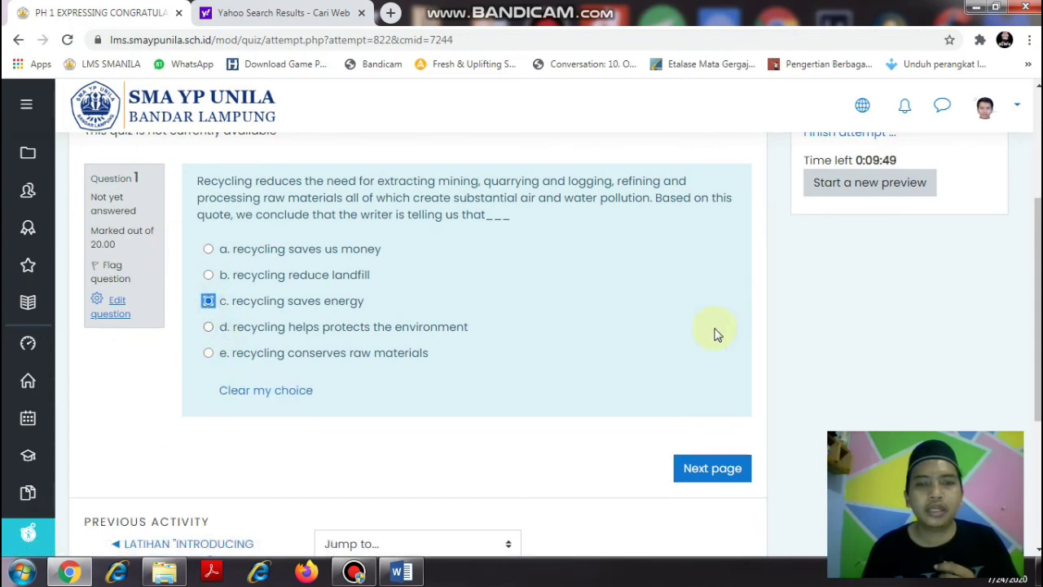
pyautogui.scroll(2, 708, 318)
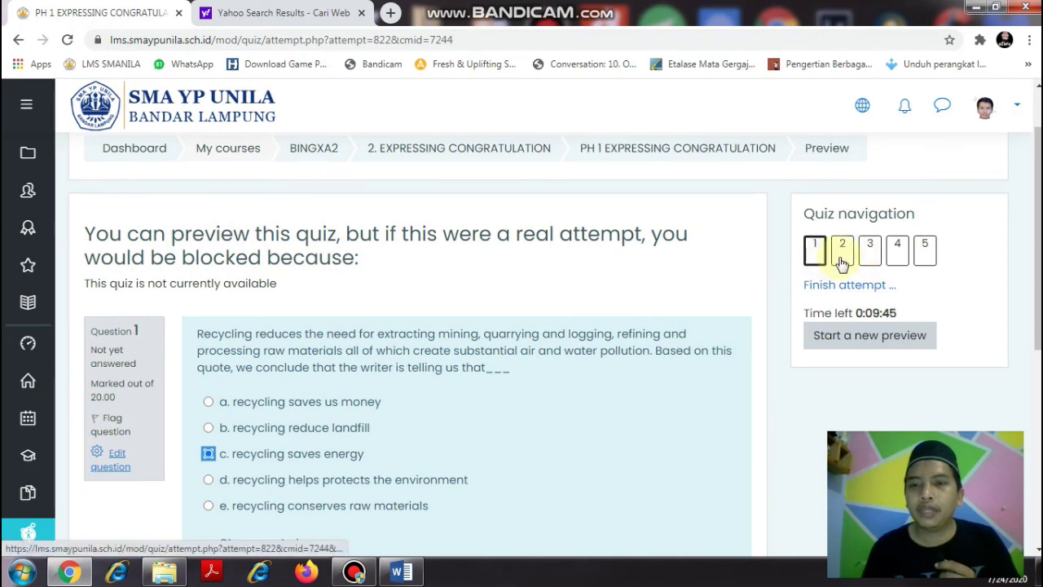
pyautogui.click(870, 253)
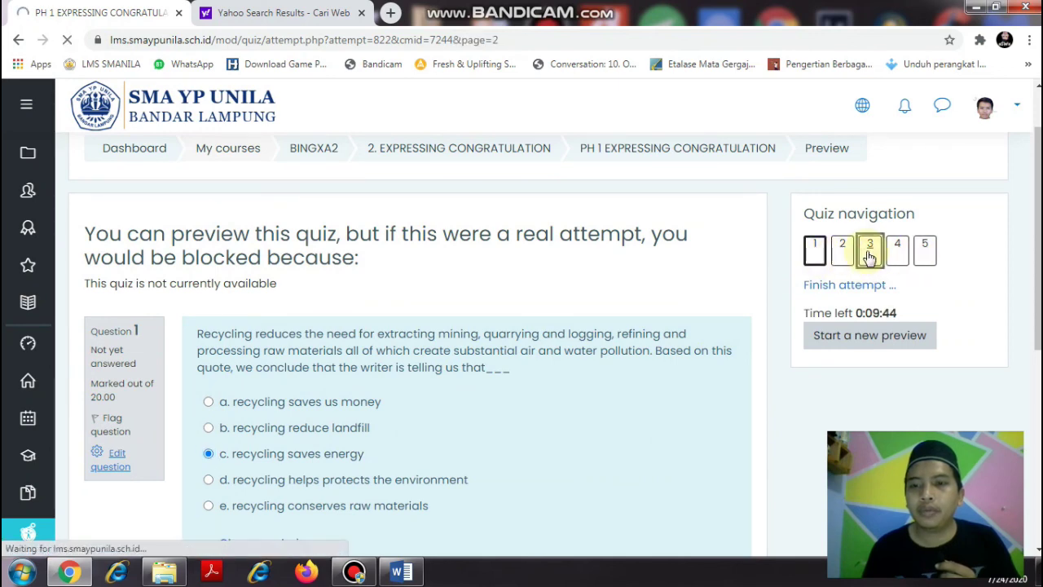
pyautogui.scroll(-2, 281, 334)
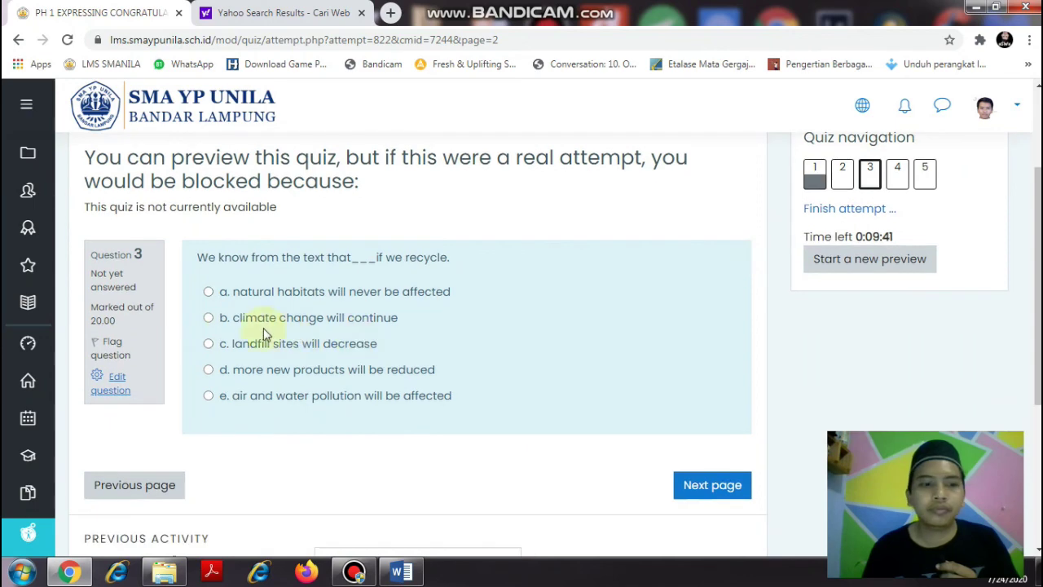
pyautogui.click(212, 343)
# - Answer question 5 with a, Protecting the environment, and question 2 with c, so
pyautogui.click(923, 175)
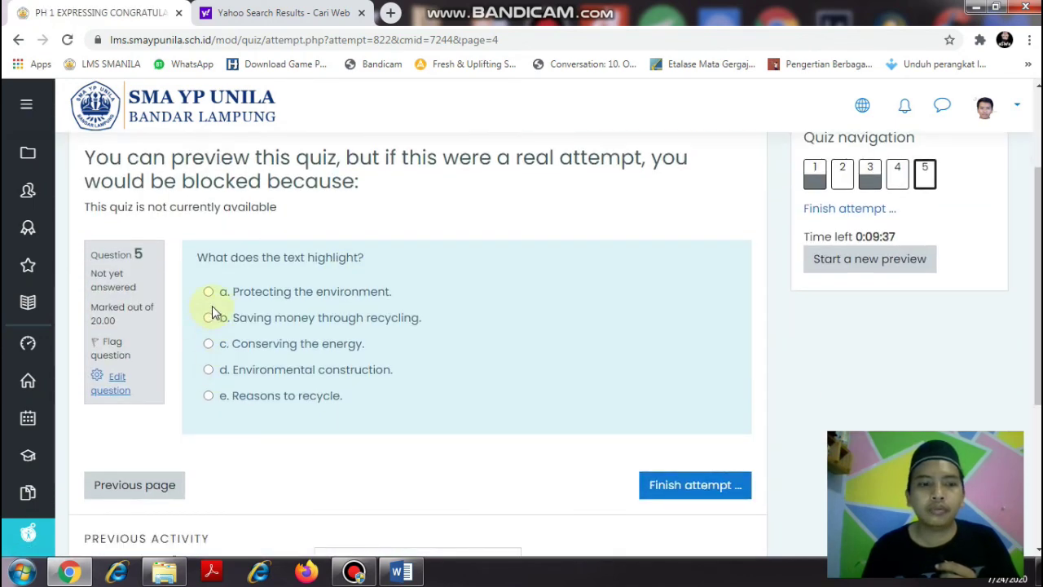
pyautogui.click(209, 292)
pyautogui.click(843, 174)
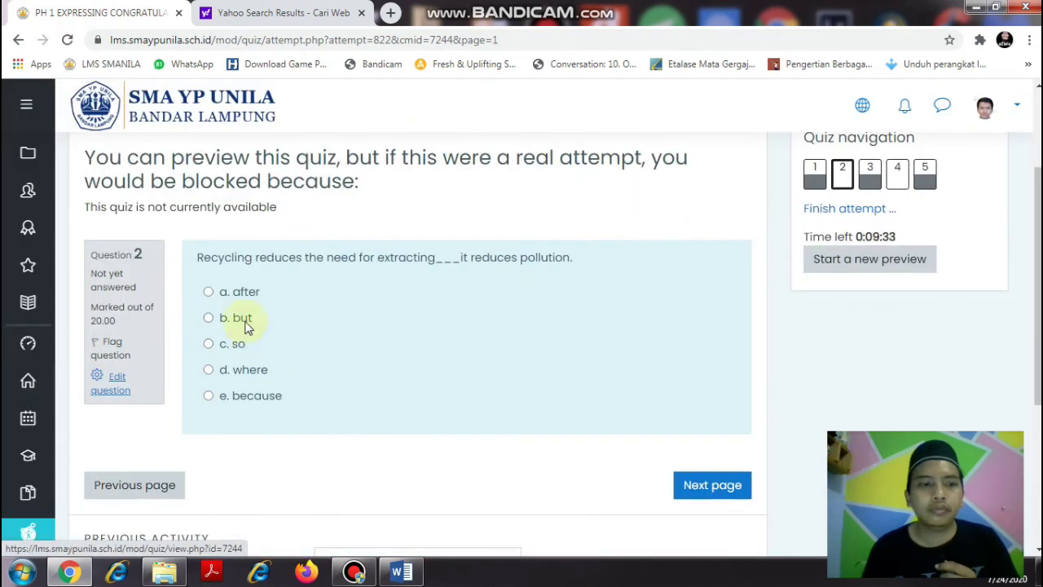
pyautogui.click(225, 322)
pyautogui.click(222, 345)
# - Answer question 4 with b, Tornado is not always formed by thunderstorm
pyautogui.click(896, 176)
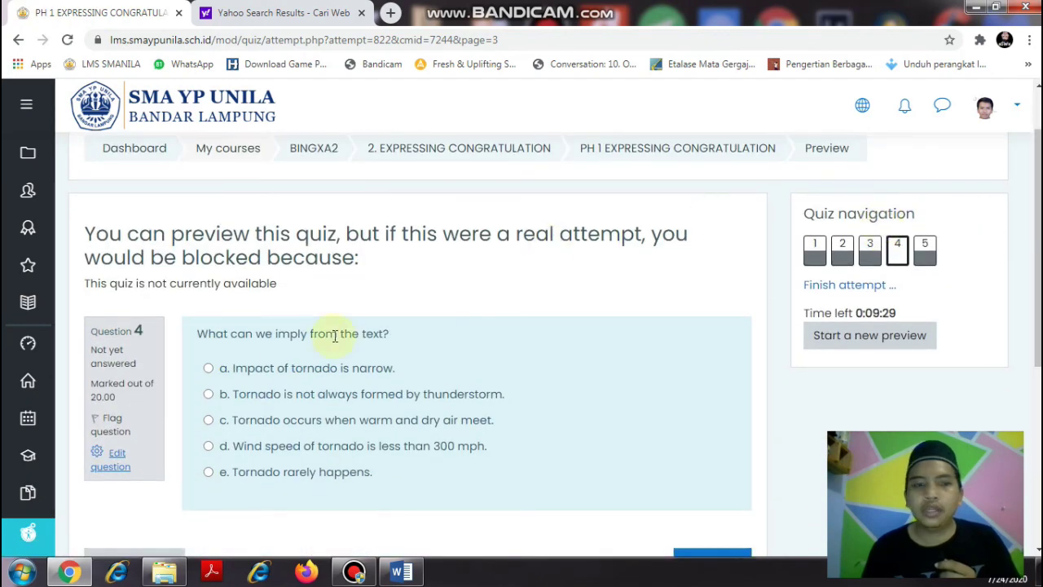
pyautogui.scroll(-2, 334, 336)
pyautogui.click(209, 241)
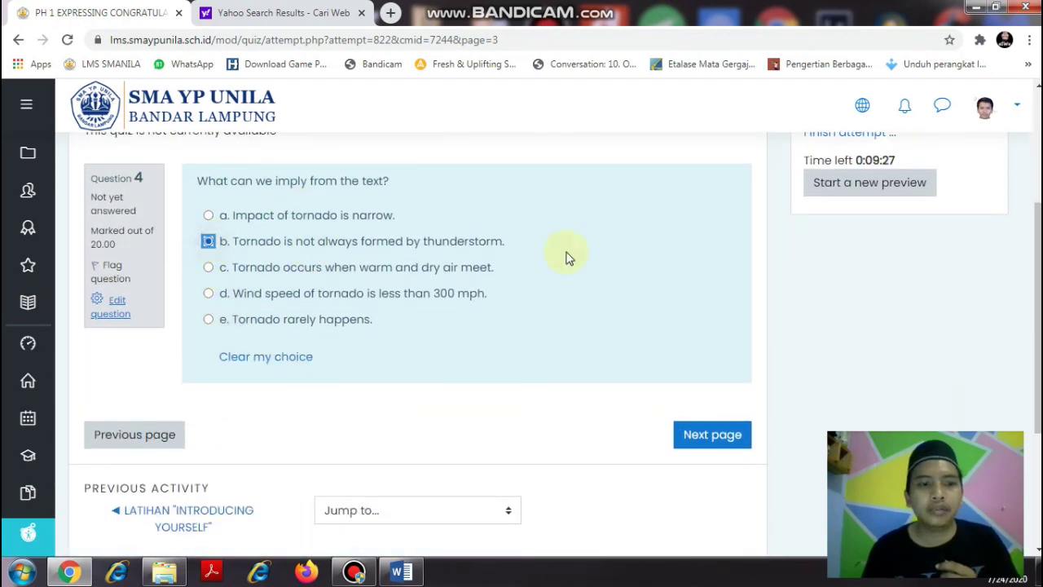
# - Advance from question 4 to question 5 and check its saved answer
pyautogui.scroll(-1, 768, 326)
pyautogui.scroll(2, 785, 407)
pyautogui.scroll(-2, 736, 326)
pyautogui.click(717, 363)
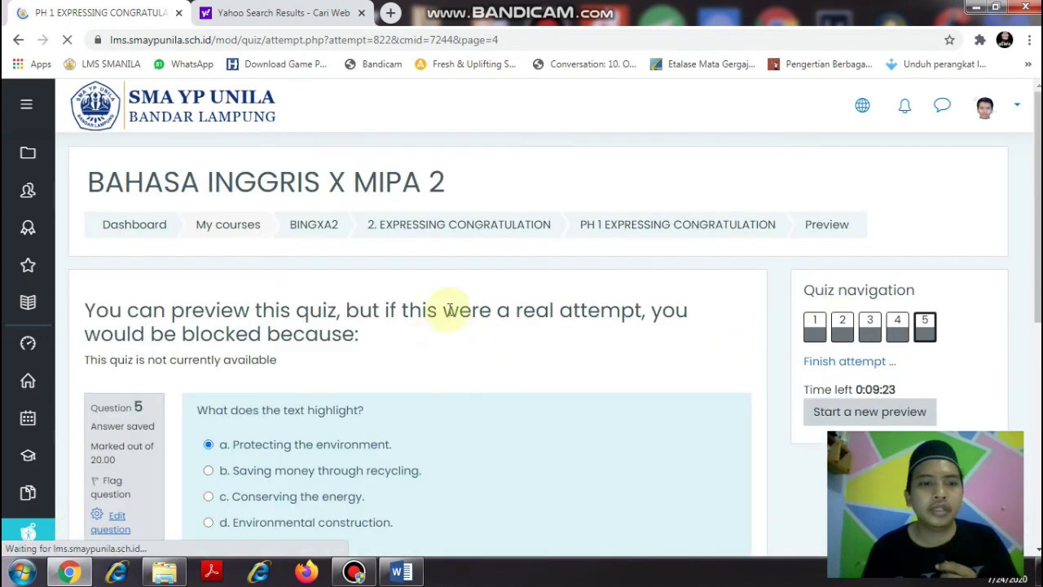
pyautogui.scroll(-4, 449, 306)
pyautogui.scroll(3, 667, 291)
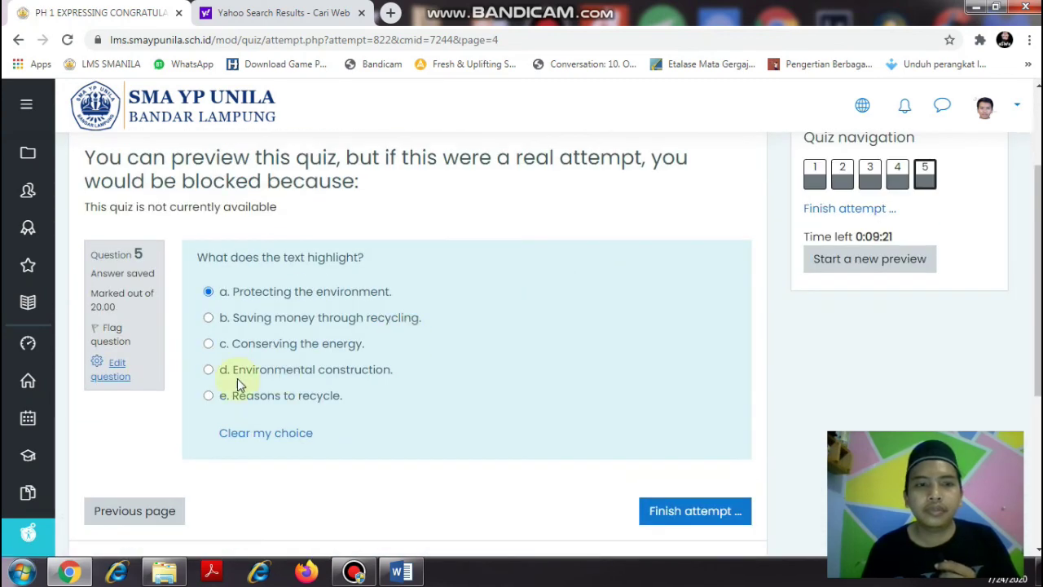
# - Finish the preview attempt, submit all answers from the attempt summary and confirm the submission
pyautogui.click(687, 520)
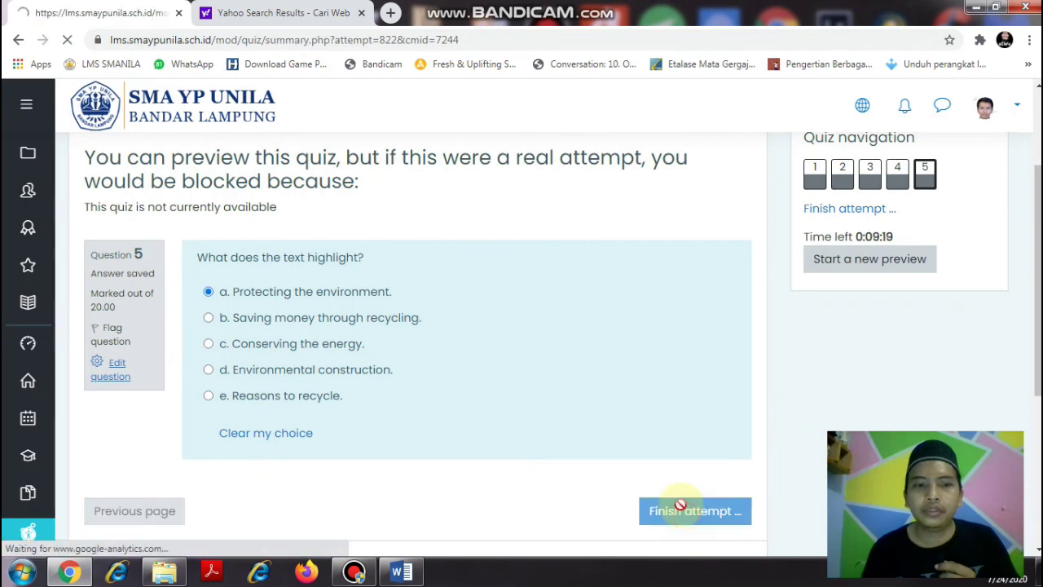
pyautogui.scroll(-3, 485, 321)
pyautogui.scroll(-2, 431, 232)
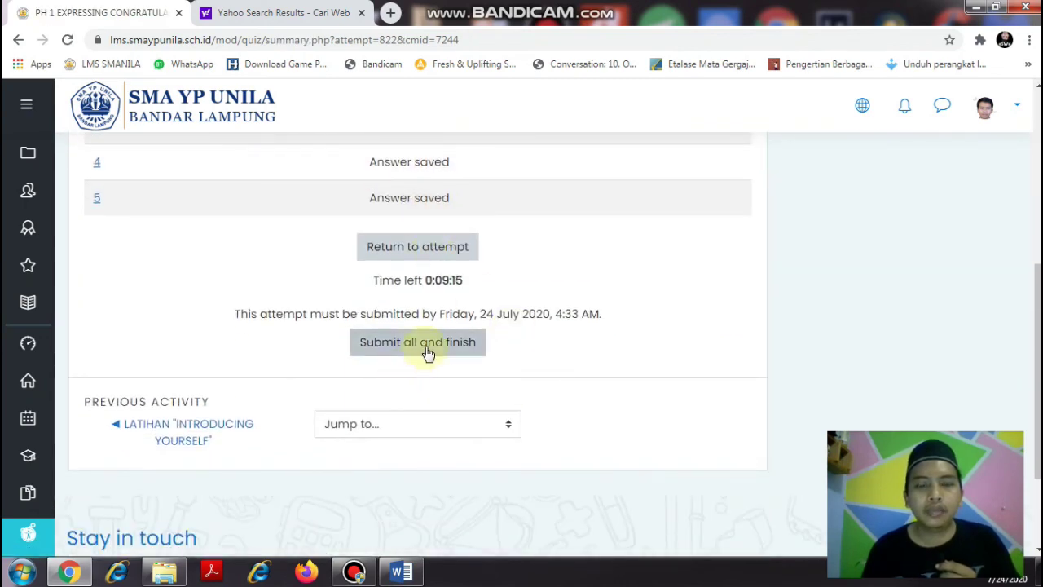
pyautogui.click(425, 348)
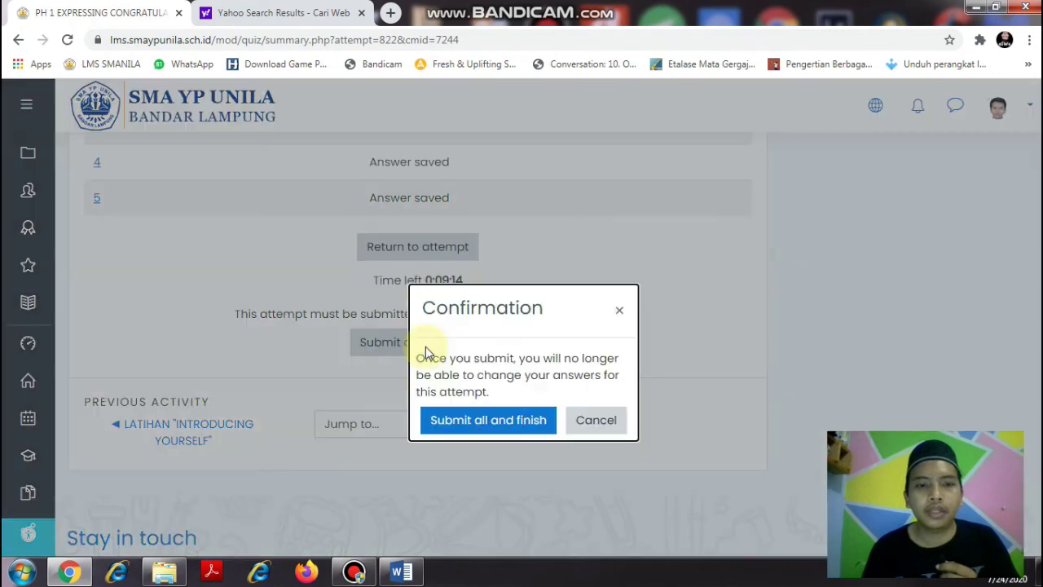
pyautogui.click(465, 421)
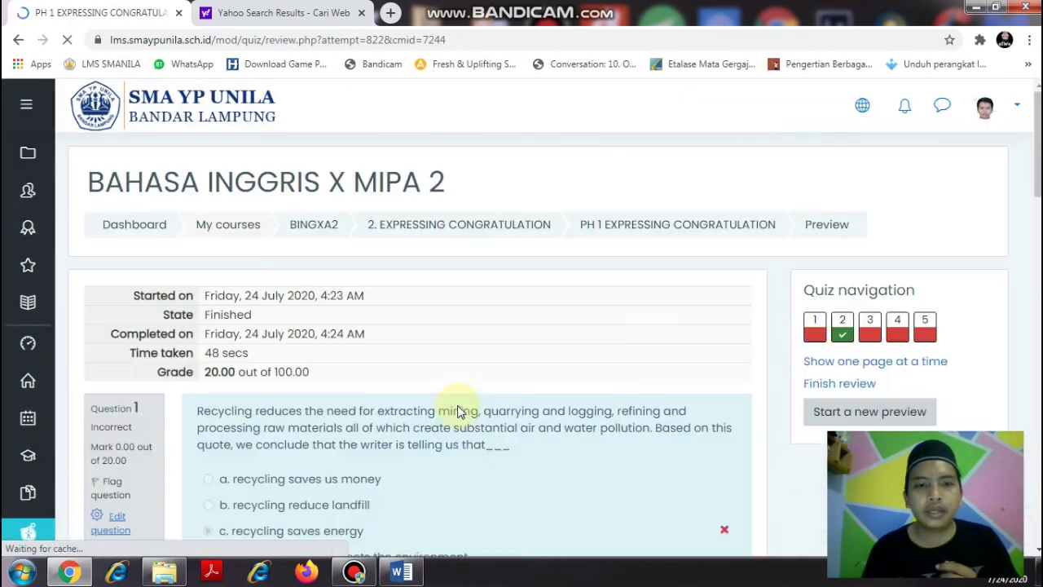
# - Review the submitted attempt question by question, examining the mark and correct answer of each
pyautogui.scroll(-2, 452, 325)
pyautogui.scroll(-5, 457, 293)
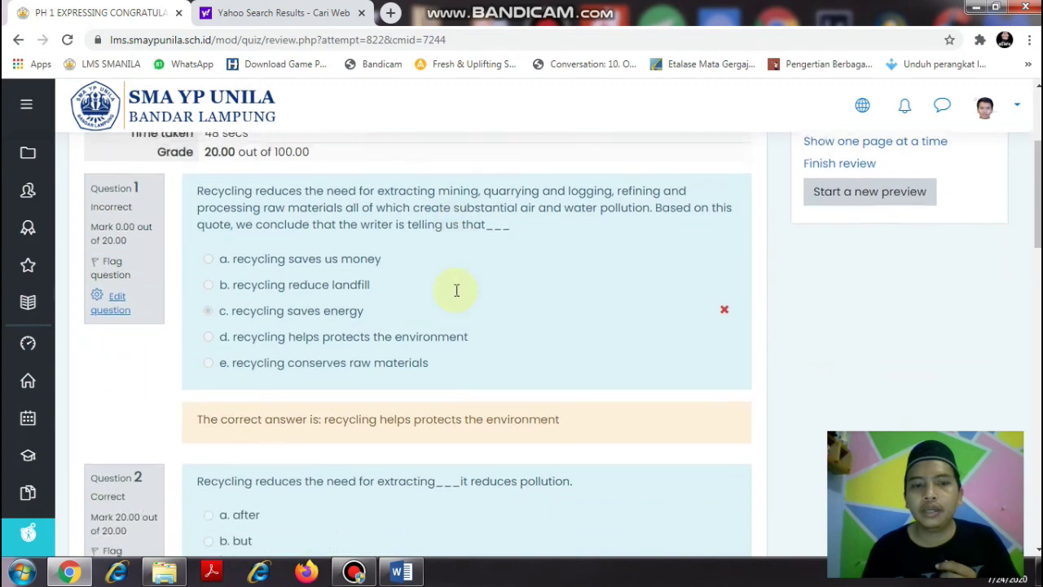
pyautogui.scroll(-5, 457, 298)
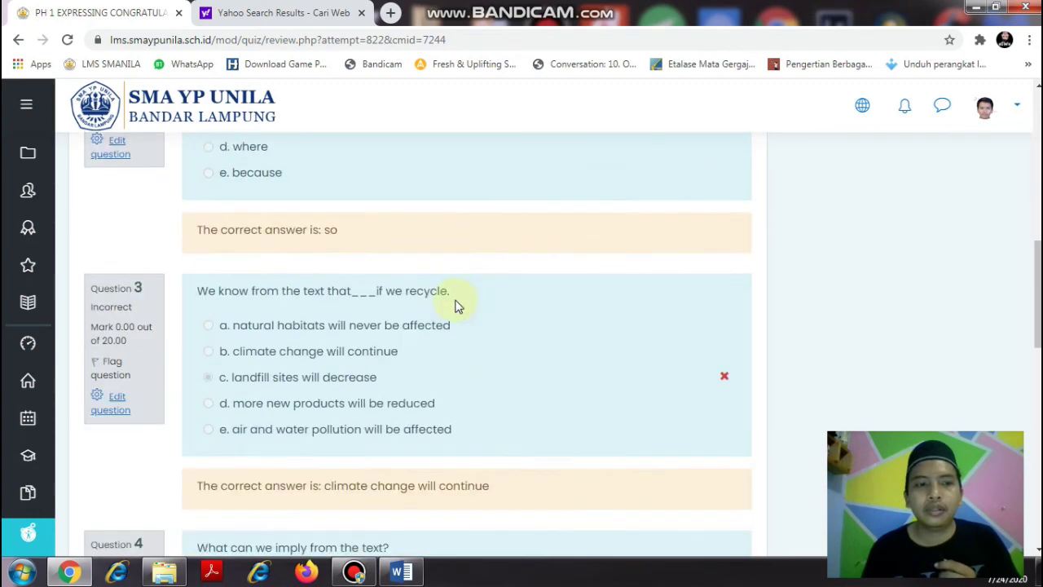
pyautogui.scroll(-5, 456, 306)
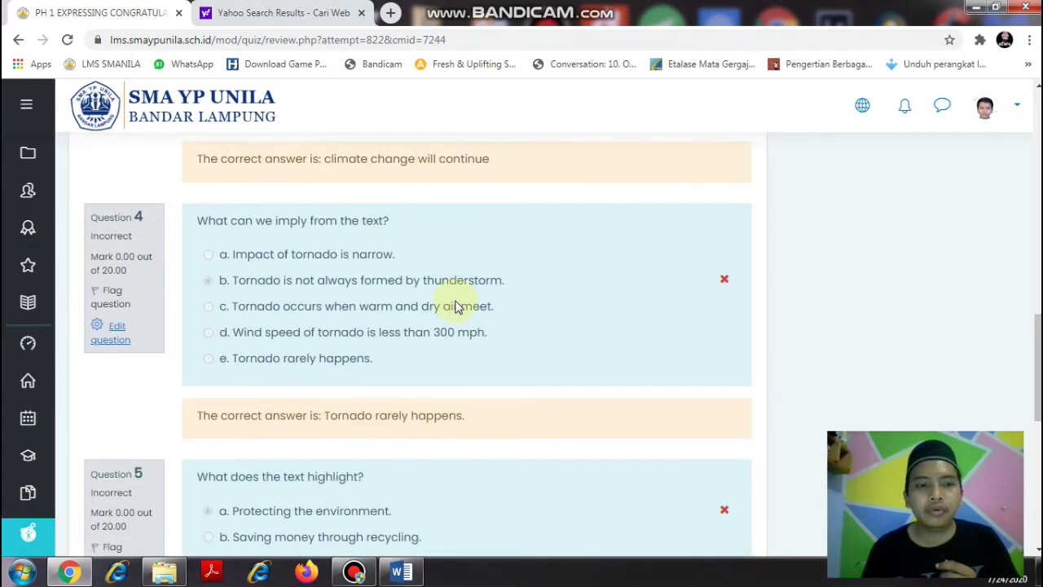